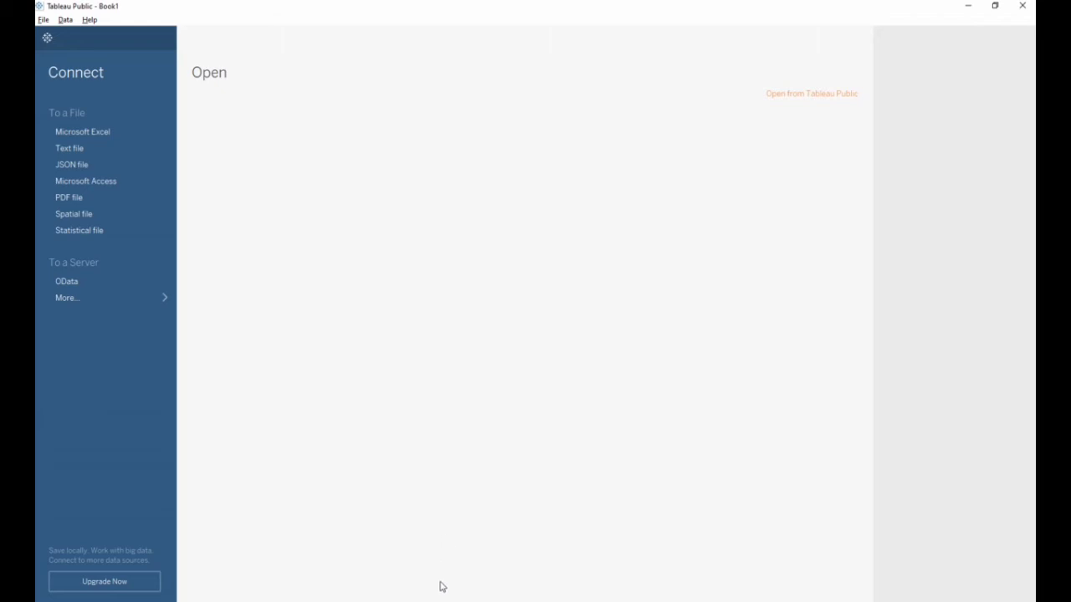
- Switch to Excel and look through the Orders sheet of the Sample - Superstore workbook down to its last rows
{"action": "key", "text": "alt+Tab"}
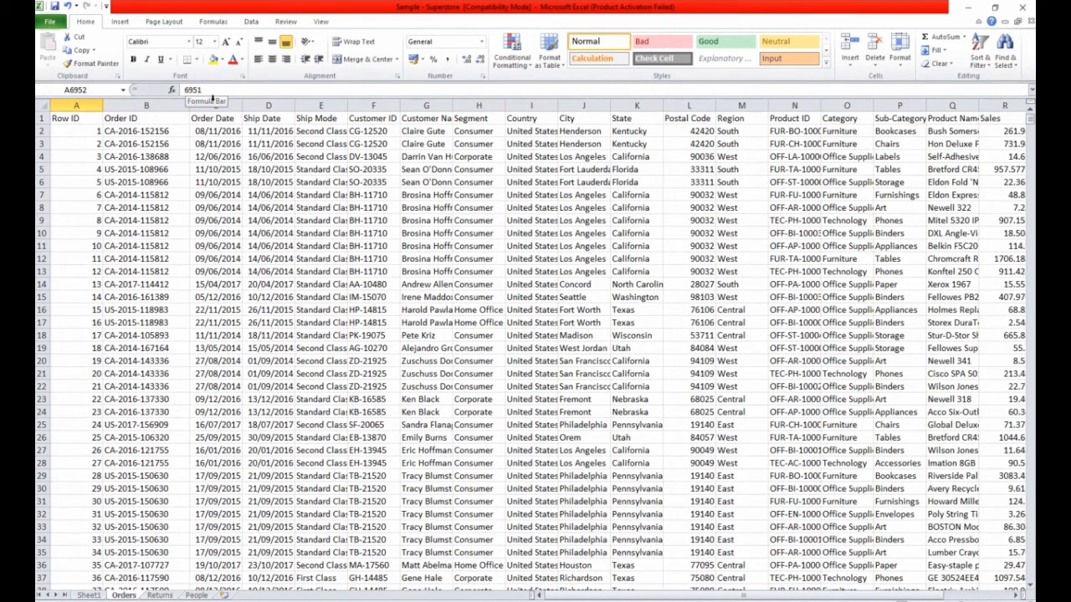
{"action": "left_click_drag", "start_coordinate": [1030, 117], "coordinate": [1031, 580]}
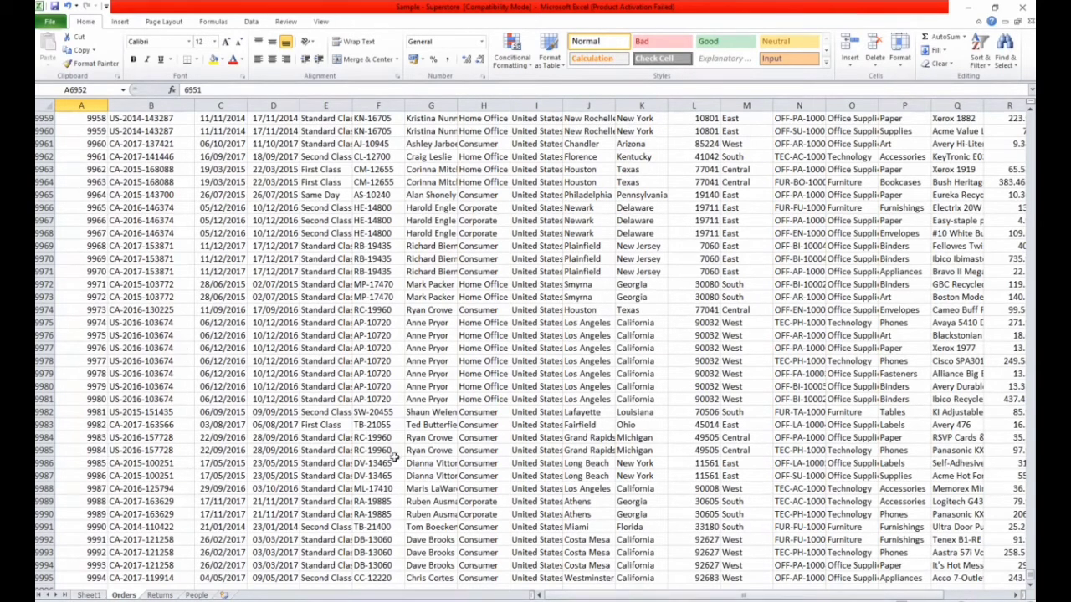
{"action": "mouse_move", "coordinate": [547, 597]}
{"action": "left_mouse_down"}
{"action": "mouse_move", "coordinate": [875, 596]}
{"action": "mouse_move", "coordinate": [553, 596]}
{"action": "left_mouse_up"}
{"action": "left_click_drag", "start_coordinate": [1032, 553], "coordinate": [1032, 117]}
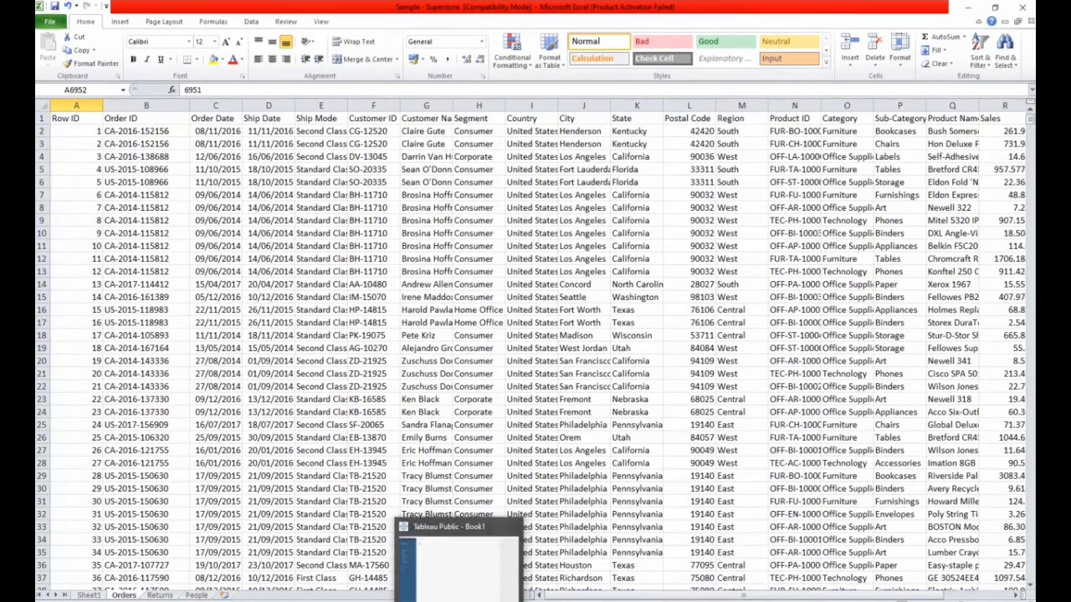
- Switch to Tableau Public and connect to the Microsoft Excel file Sample - Superstore
{"action": "left_click", "coordinate": [460, 556]}
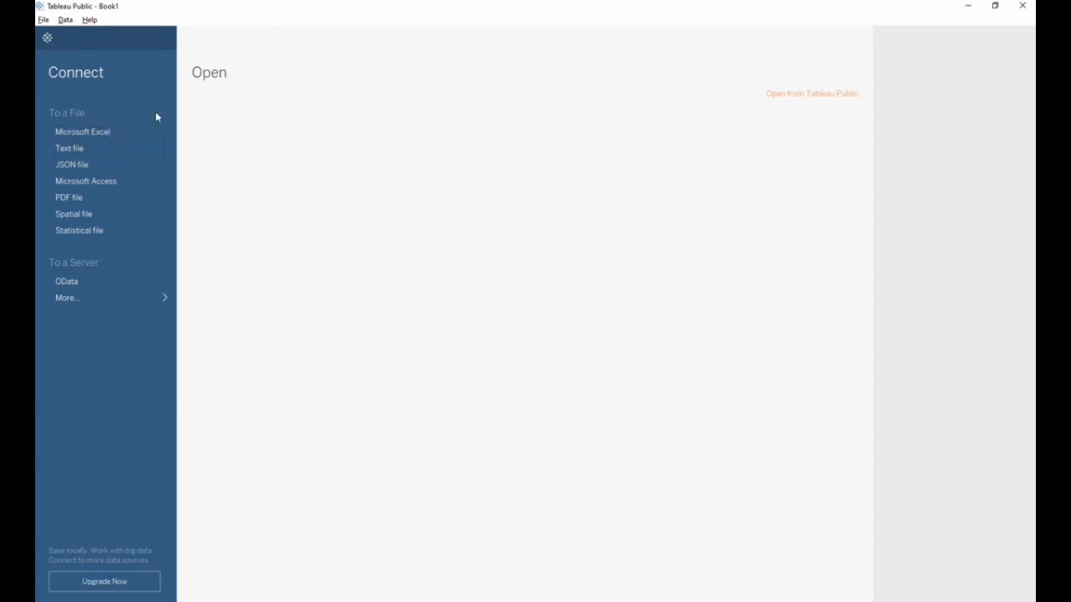
{"action": "left_click", "coordinate": [75, 132]}
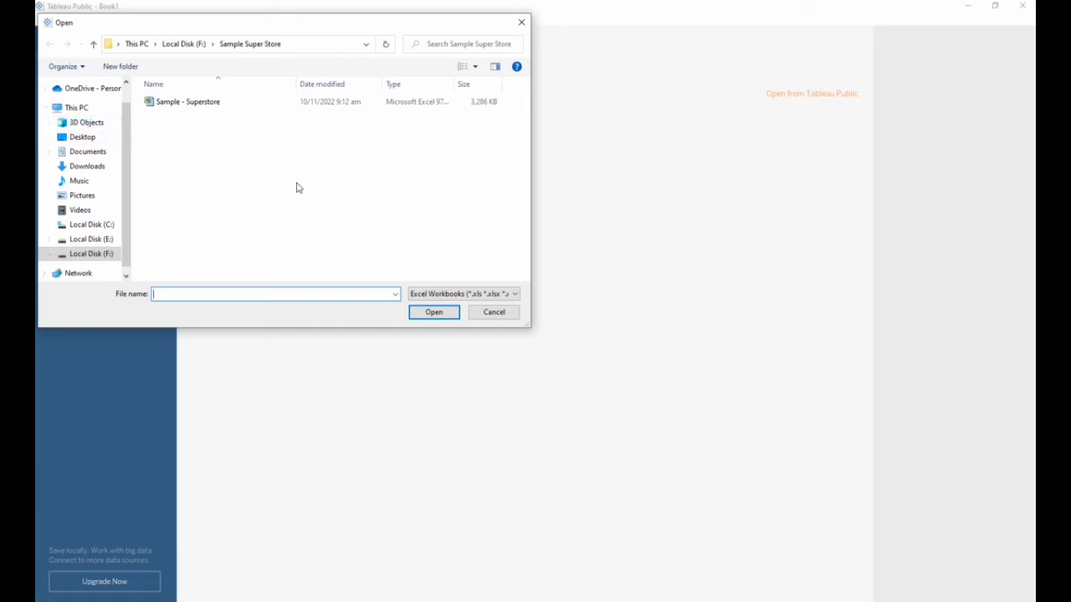
{"action": "left_click", "coordinate": [213, 108]}
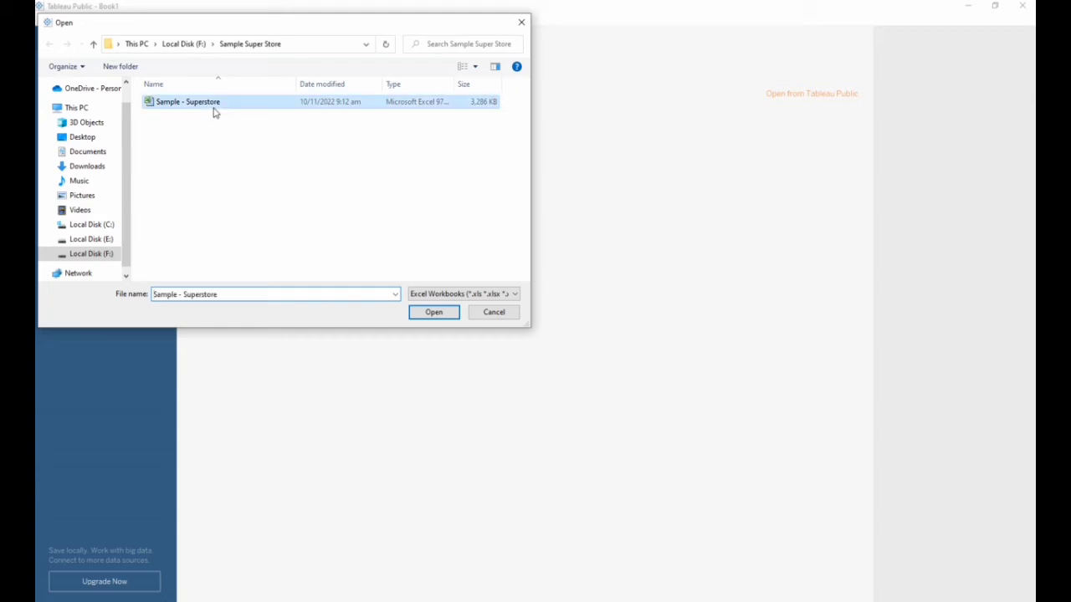
{"action": "left_click", "coordinate": [431, 311]}
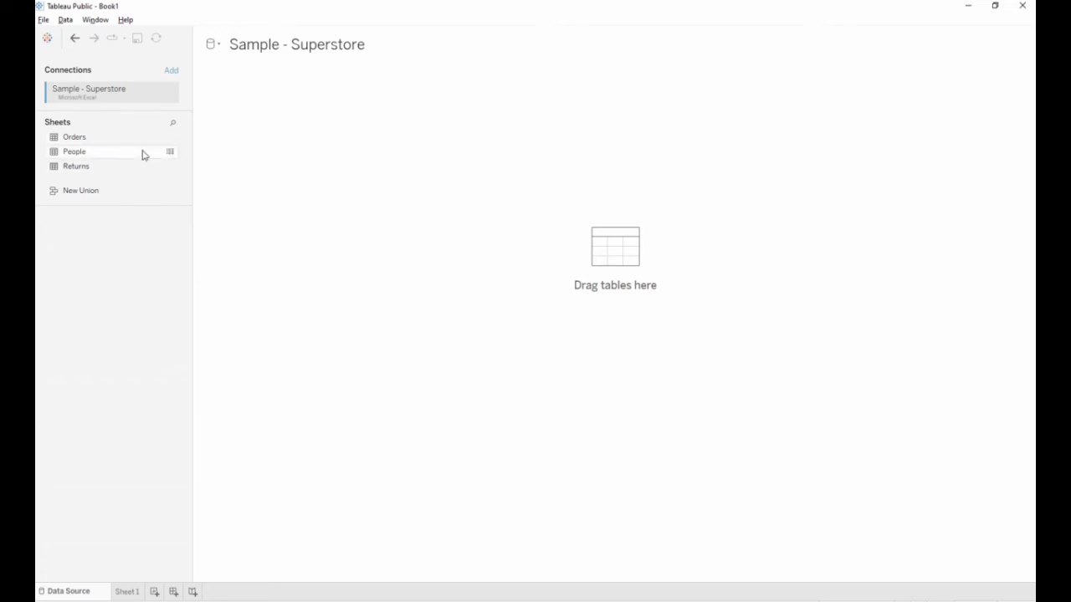
- Add the Orders table to the data source canvas and enlarge its data preview
{"action": "left_click", "coordinate": [90, 142]}
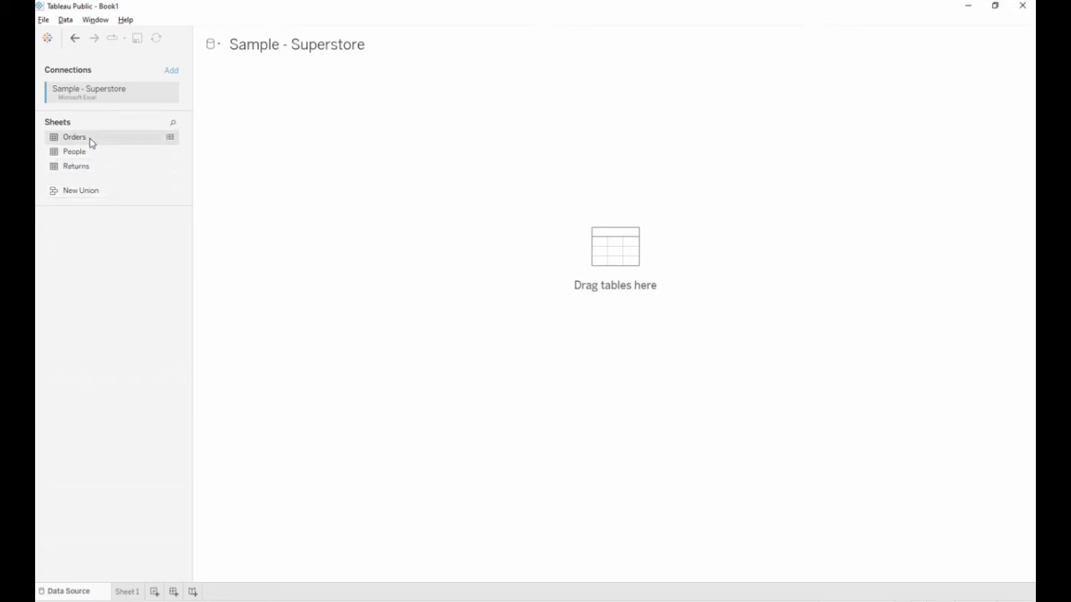
{"action": "left_click_drag", "start_coordinate": [92, 143], "coordinate": [555, 244]}
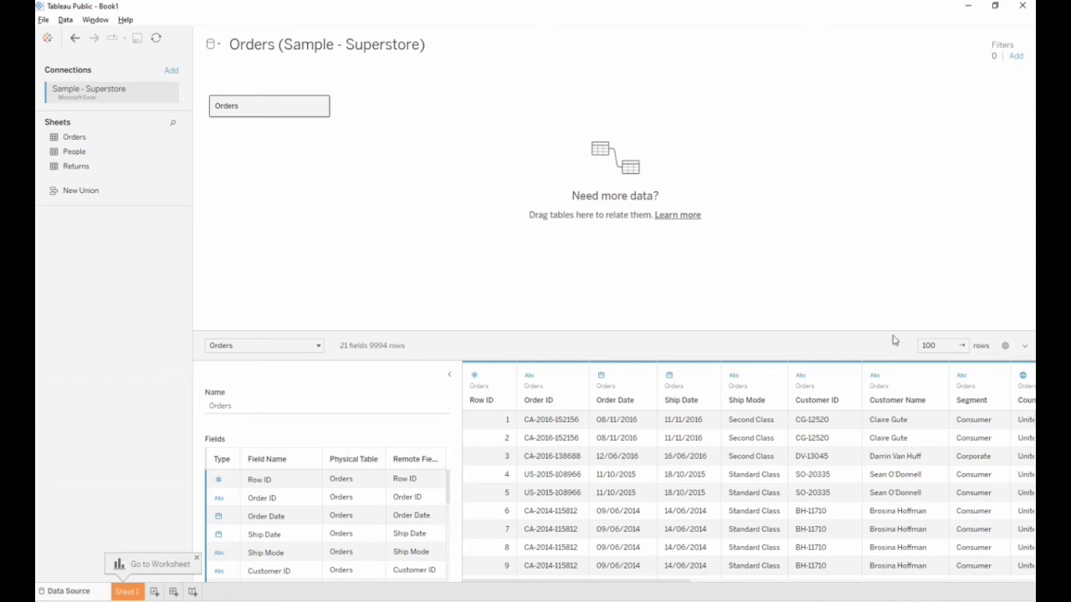
{"action": "left_click_drag", "start_coordinate": [890, 332], "coordinate": [862, 53]}
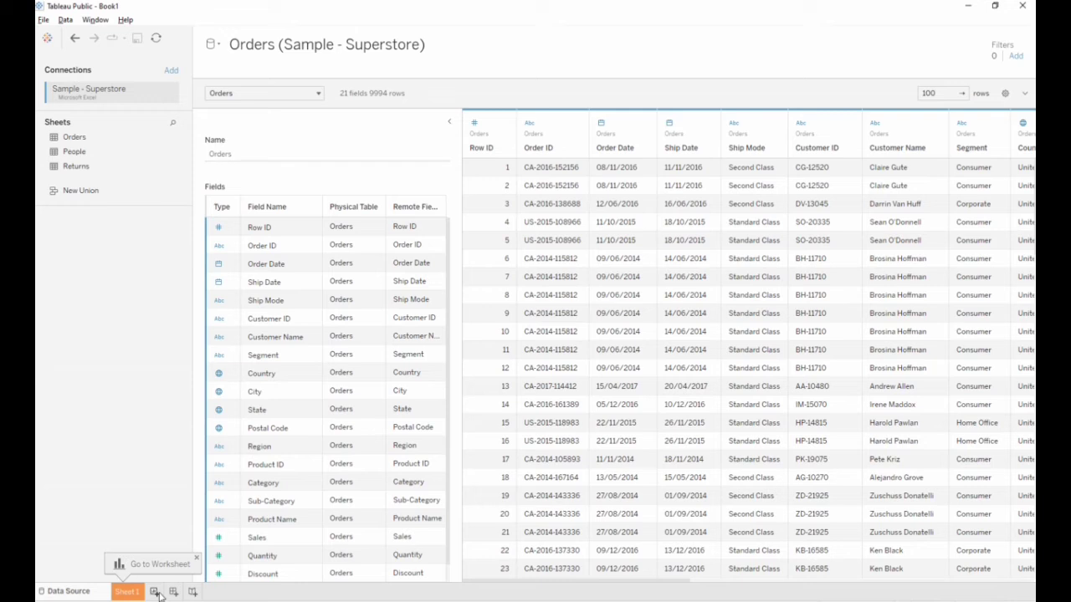
- Add a new worksheet and build a horizontal bar chart with Sales in the columns and State in the rows
{"action": "left_click", "coordinate": [156, 591]}
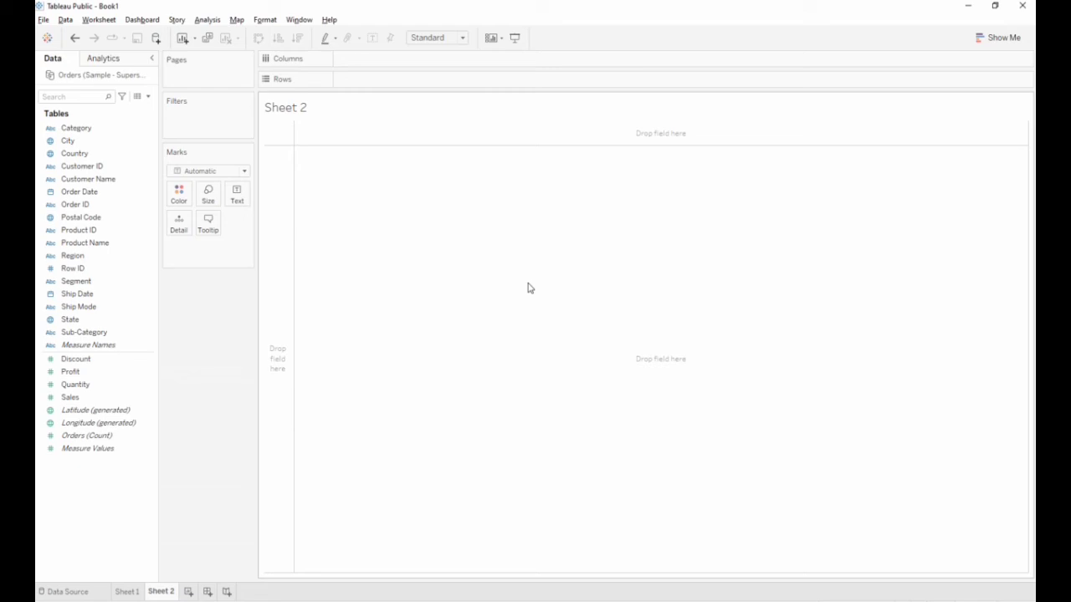
{"action": "left_click", "coordinate": [1000, 39]}
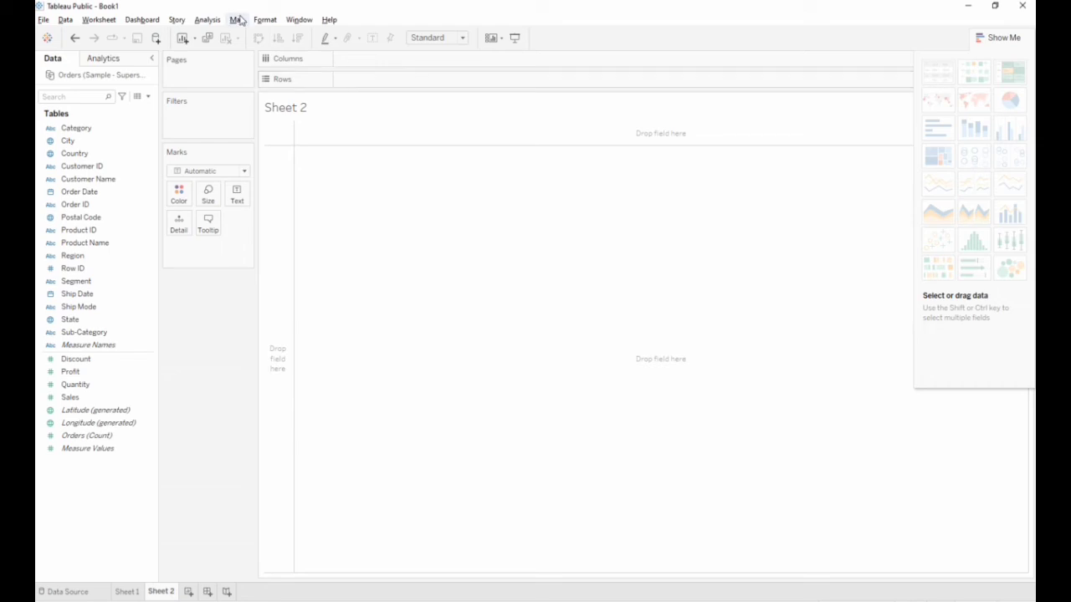
{"action": "left_click", "coordinate": [89, 399]}
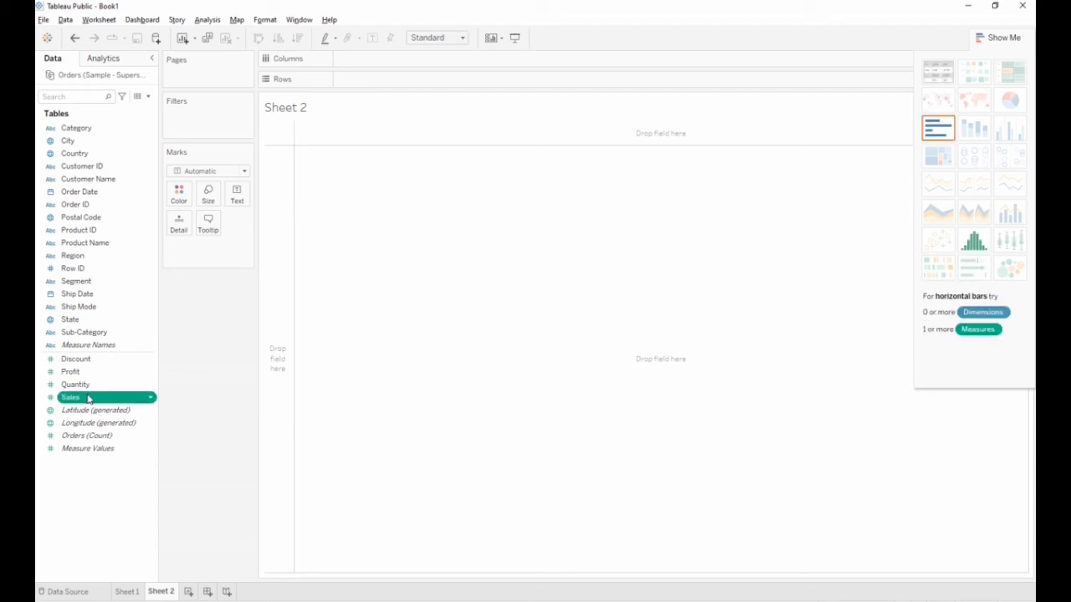
{"action": "left_click", "coordinate": [89, 399]}
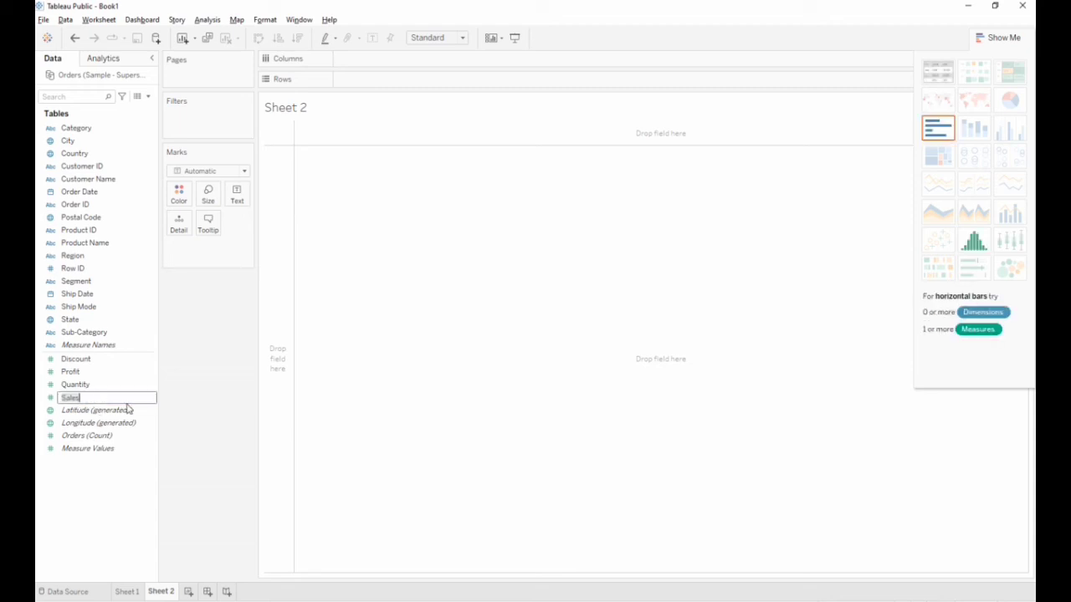
{"action": "key", "text": "Return"}
{"action": "left_click_drag", "start_coordinate": [124, 404], "coordinate": [417, 62]}
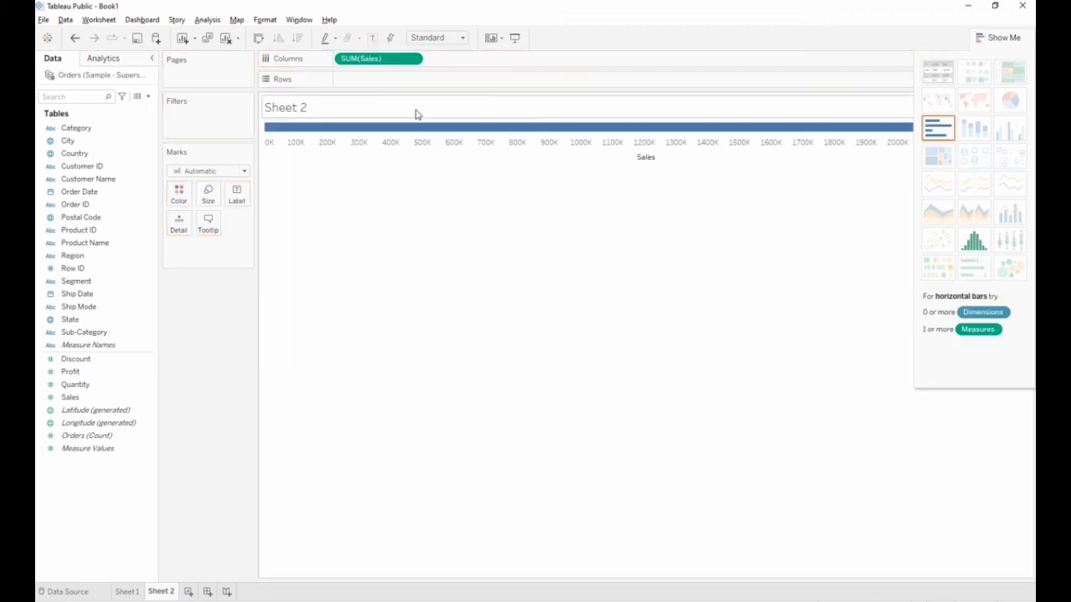
{"action": "left_click", "coordinate": [1010, 38]}
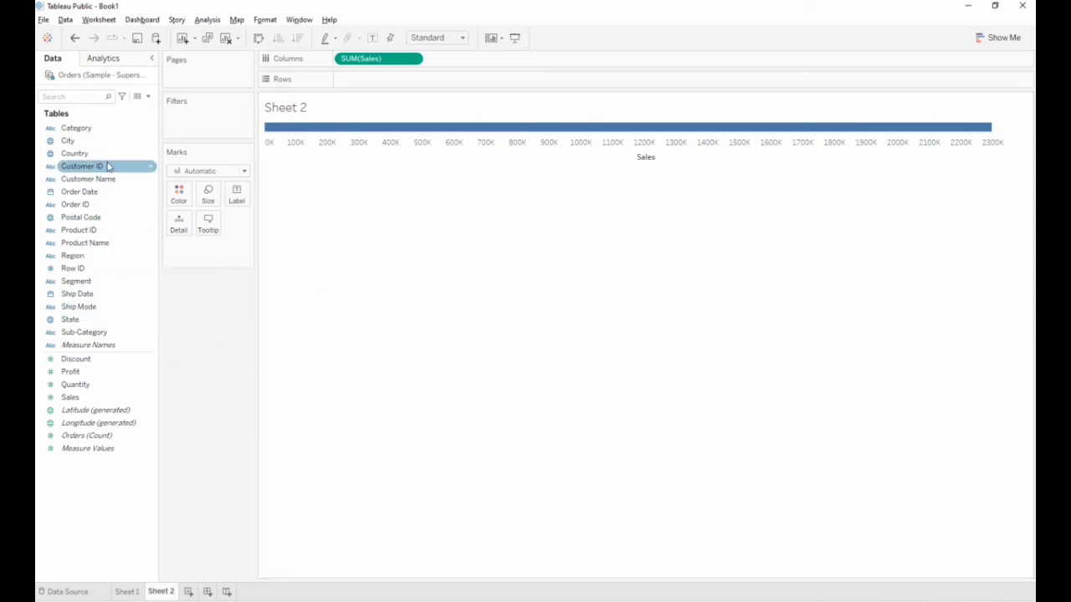
{"action": "left_click_drag", "start_coordinate": [98, 323], "coordinate": [372, 86]}
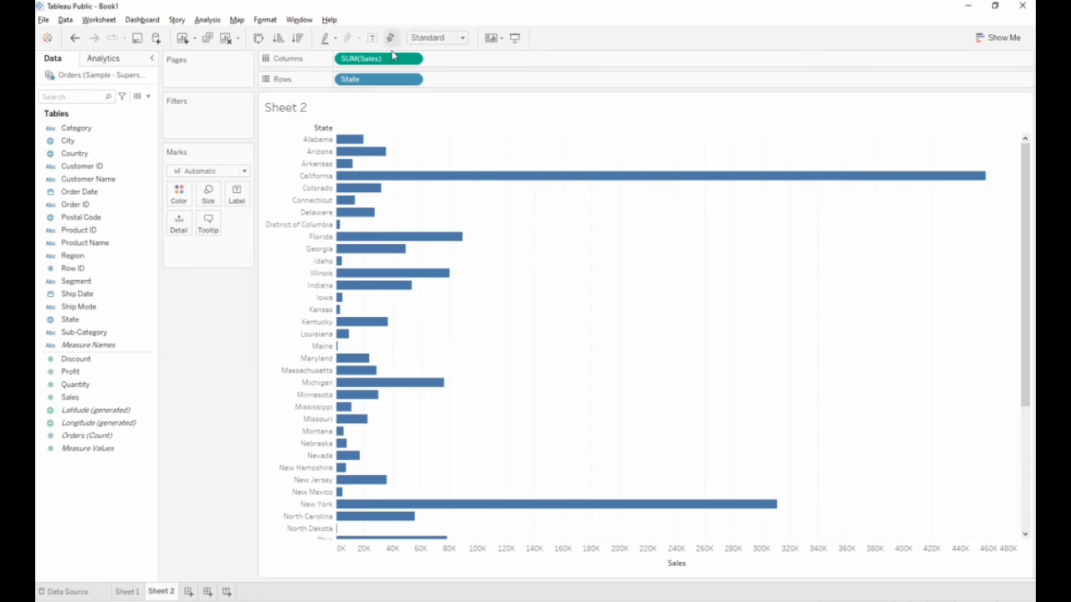
- Fit the state sales chart to Entire View and preview it in presentation mode
{"action": "left_click", "coordinate": [463, 39]}
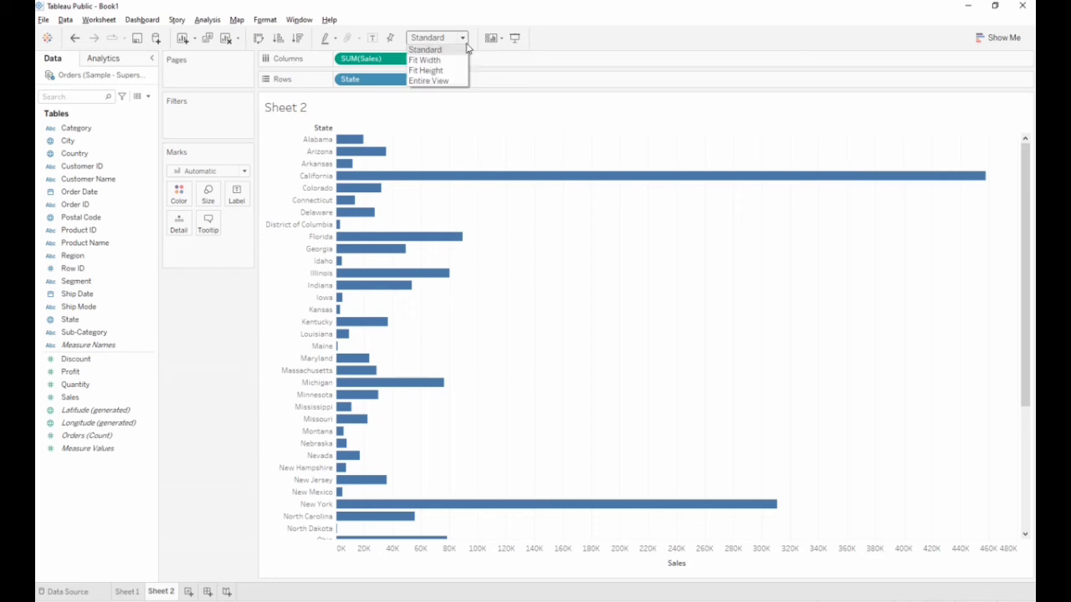
{"action": "left_click", "coordinate": [426, 82]}
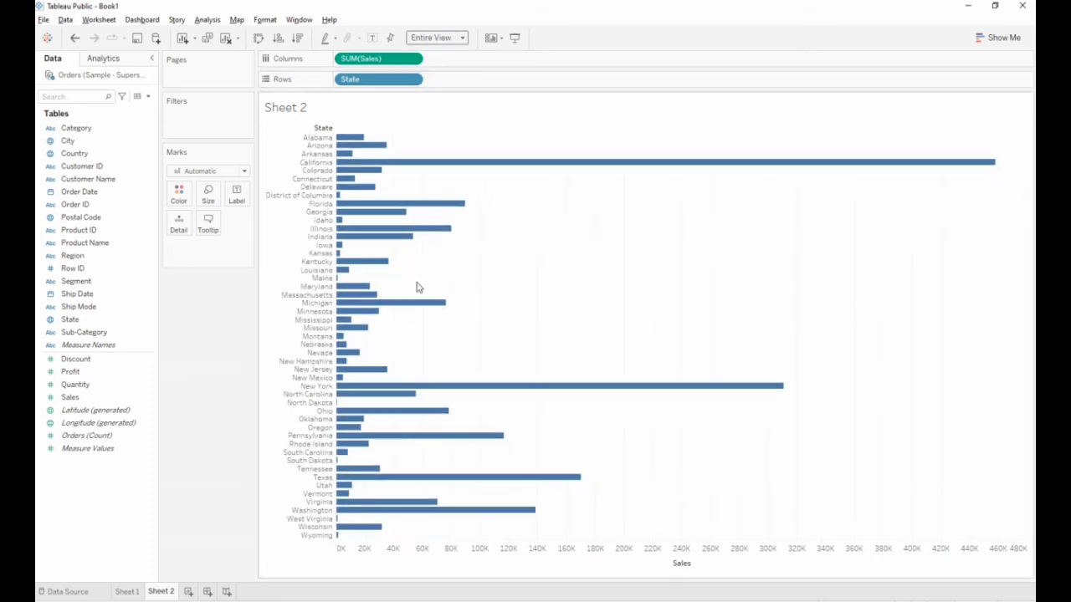
{"action": "mouse_move", "coordinate": [416, 310]}
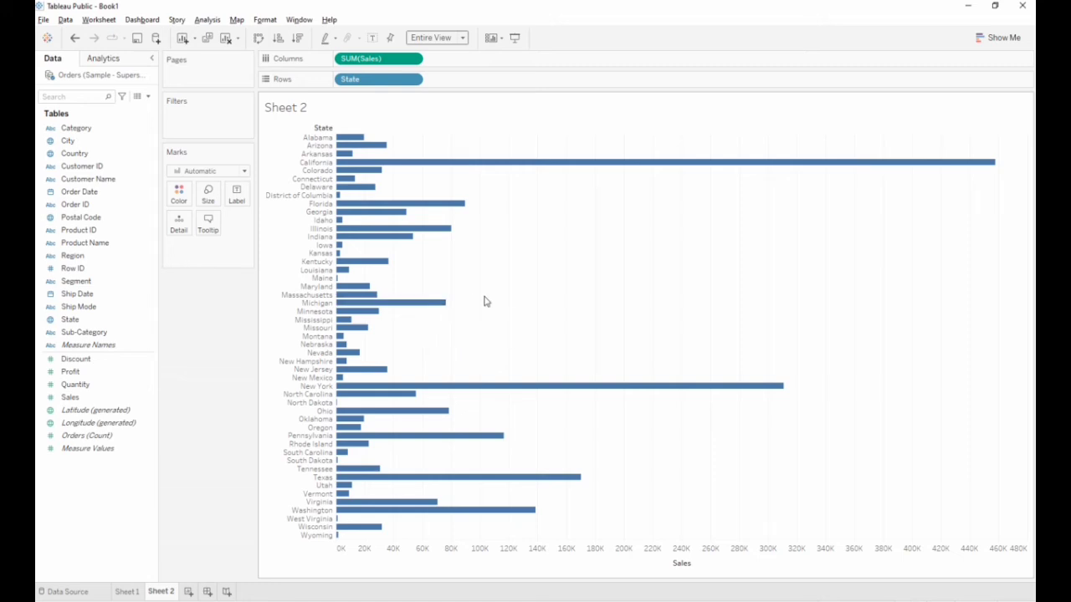
{"action": "left_click", "coordinate": [515, 37]}
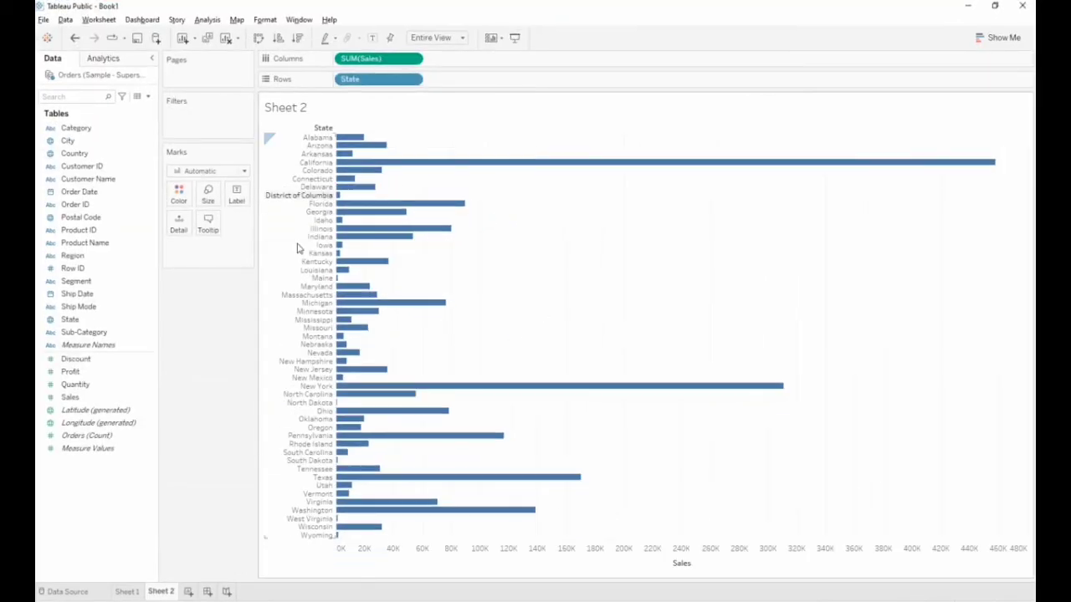
{"action": "mouse_move", "coordinate": [381, 236]}
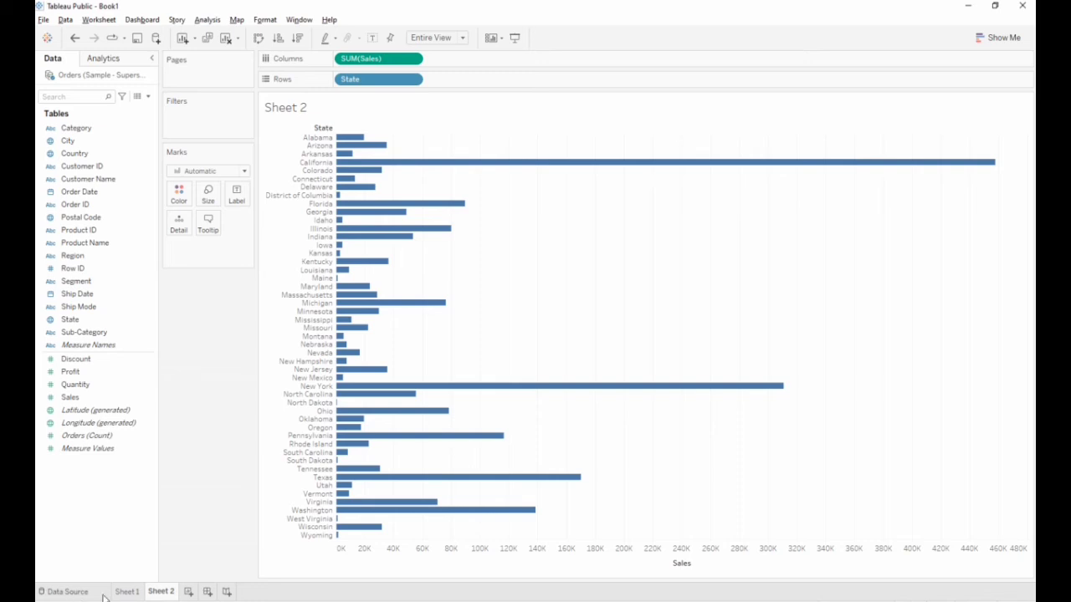
- Rename the Sheet 2 worksheet as Bar Chart
{"action": "mouse_move", "coordinate": [156, 596]}
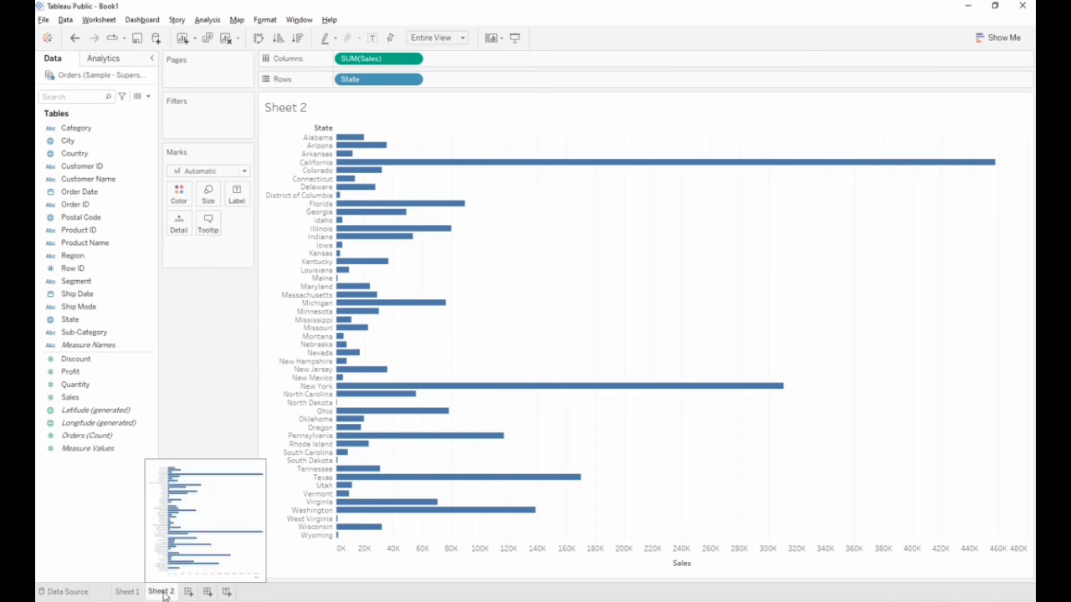
{"action": "double_click", "coordinate": [162, 593]}
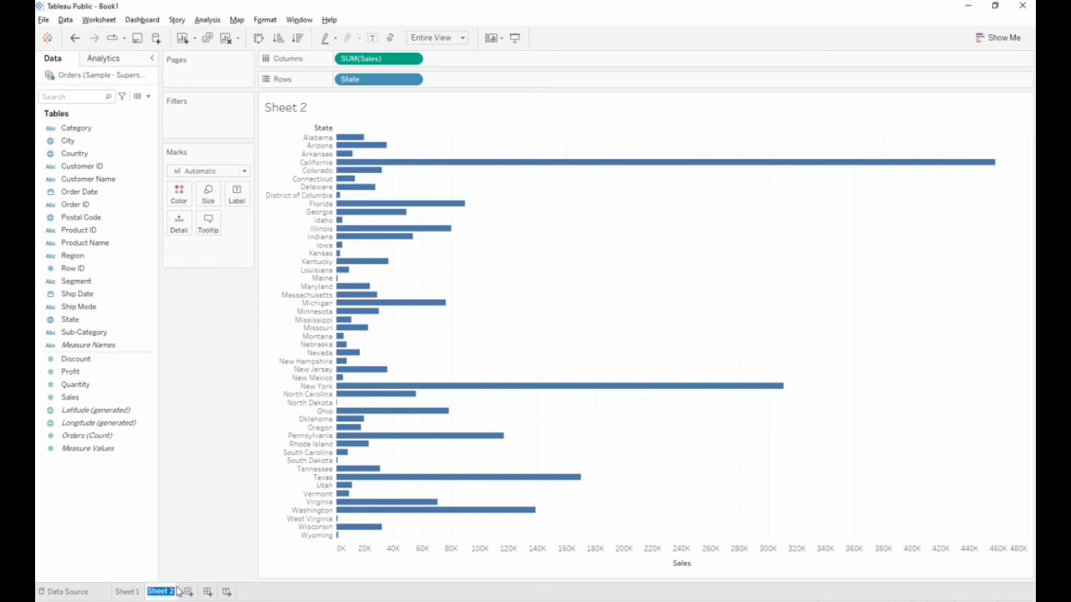
{"action": "key", "text": "BackSpace"}
{"action": "type", "text": "Bar Chart"}
{"action": "left_click", "coordinate": [248, 561]}
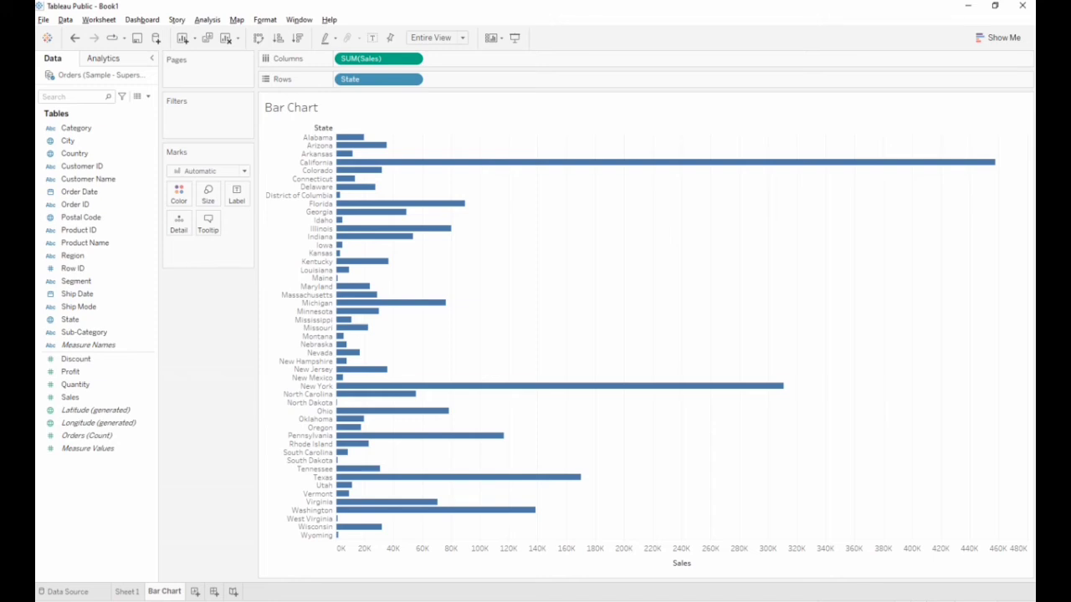
- Add another worksheet and chart Sales in the columns against Sub-Category in the rows
{"action": "left_click", "coordinate": [195, 592]}
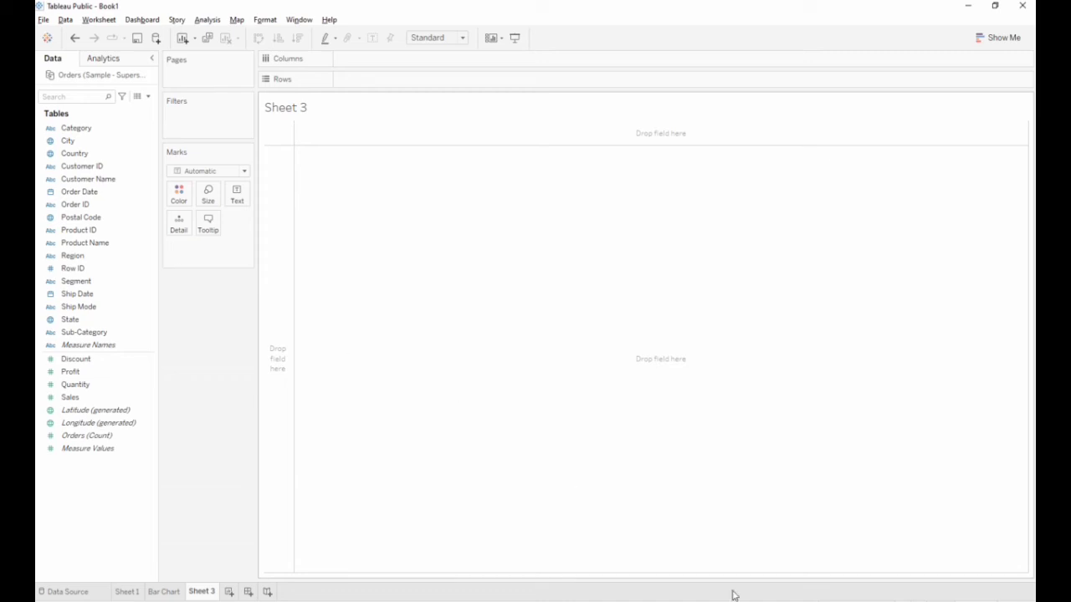
{"action": "left_click", "coordinate": [73, 359]}
{"action": "left_click", "coordinate": [43, 335]}
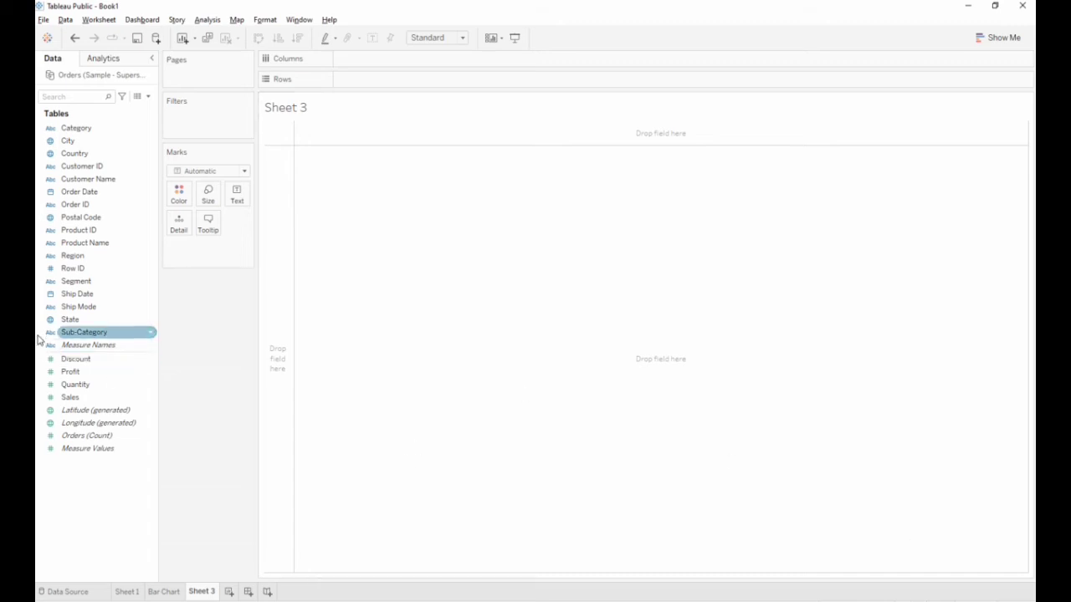
{"action": "left_click_drag", "start_coordinate": [95, 334], "coordinate": [385, 86]}
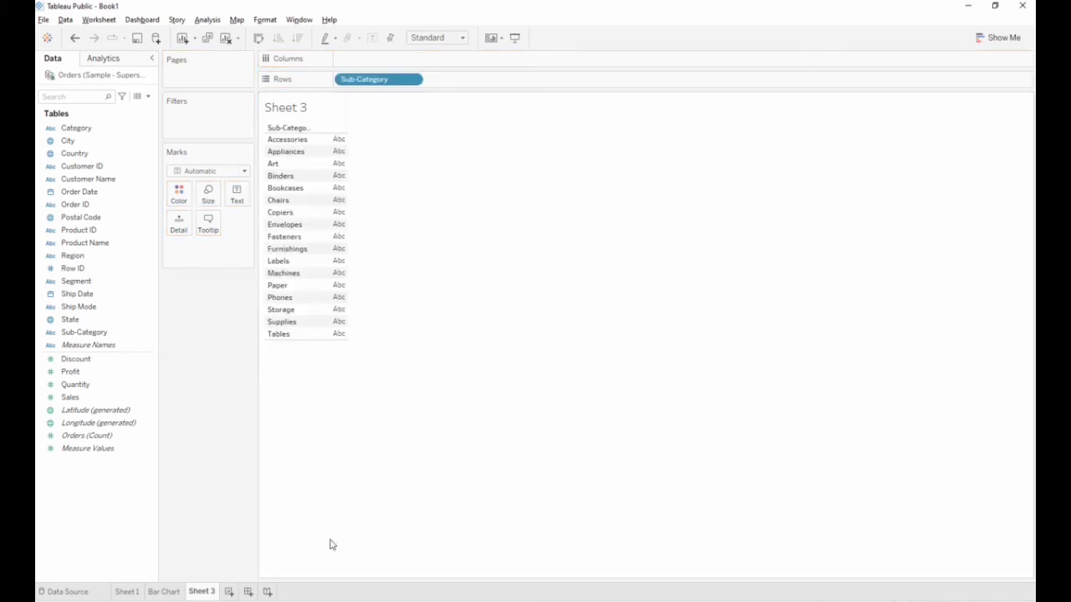
{"action": "left_click_drag", "start_coordinate": [84, 399], "coordinate": [358, 61]}
{"action": "left_click_drag", "start_coordinate": [374, 58], "coordinate": [376, 60]}
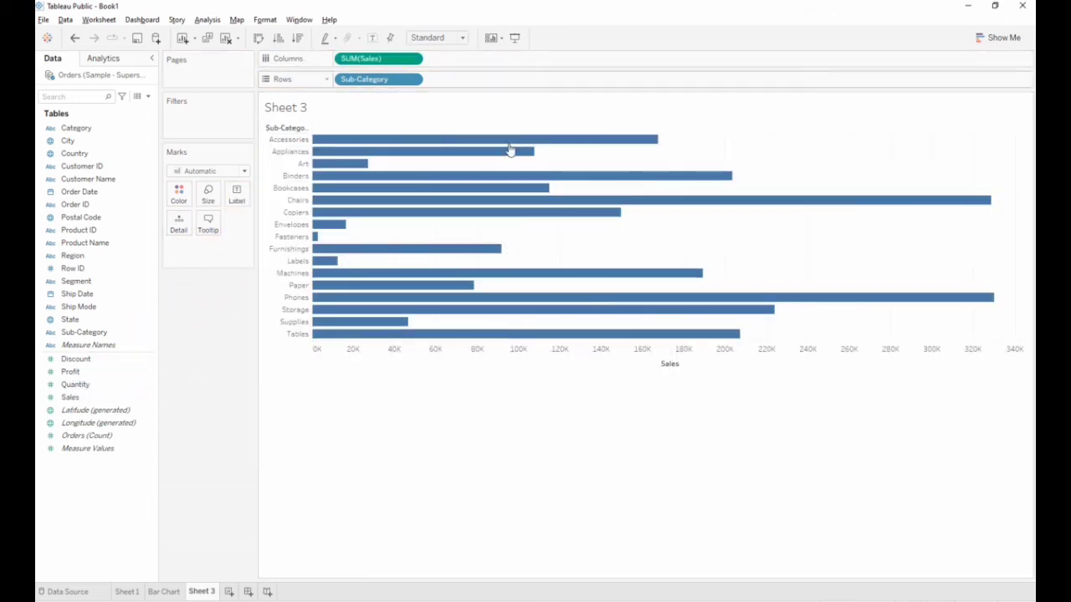
- Convert the sub-category sales chart to packed bubbles and colour the bubbles by Region
{"action": "left_click", "coordinate": [1008, 39]}
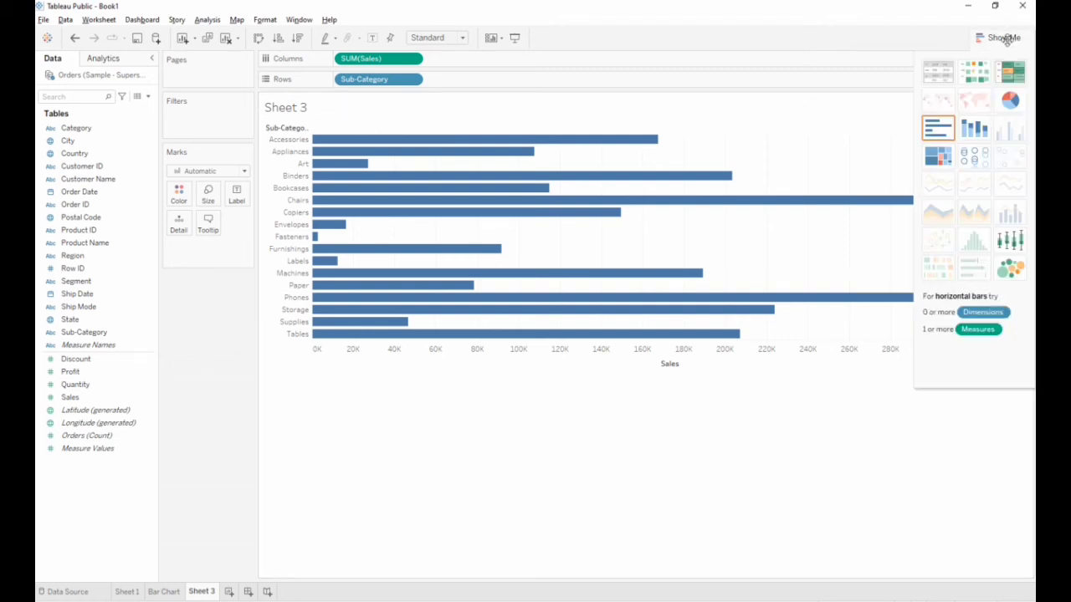
{"action": "left_click", "coordinate": [956, 266]}
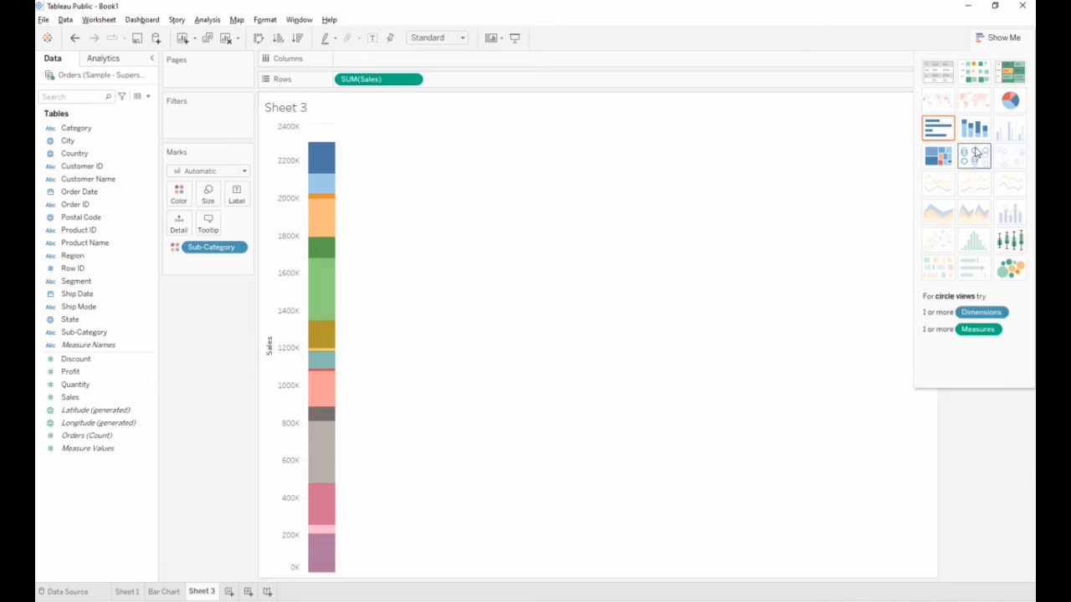
{"action": "left_click", "coordinate": [1017, 277]}
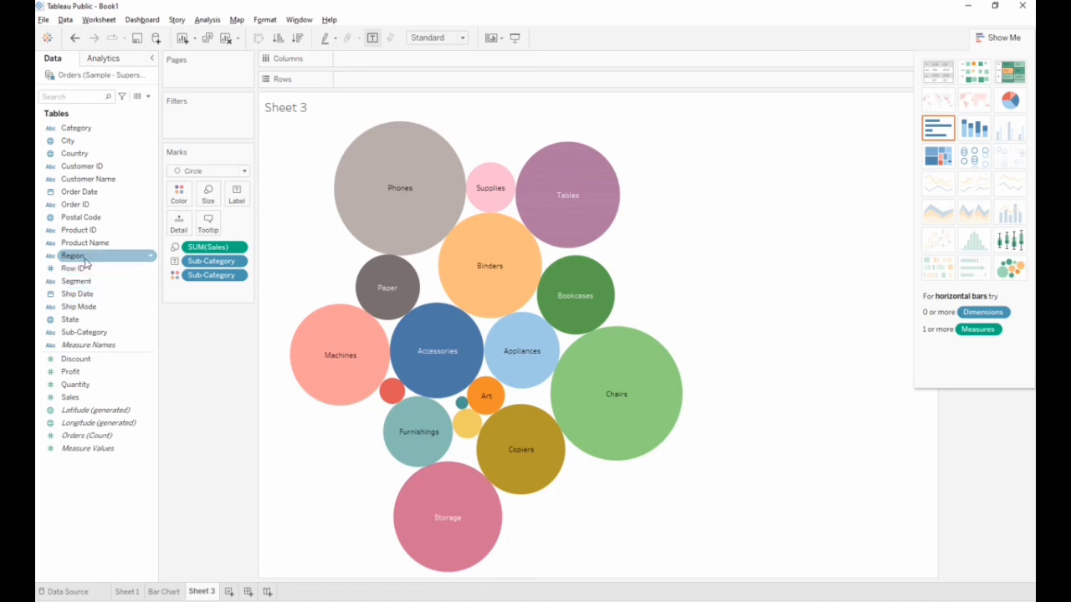
{"action": "left_click_drag", "start_coordinate": [79, 255], "coordinate": [183, 198]}
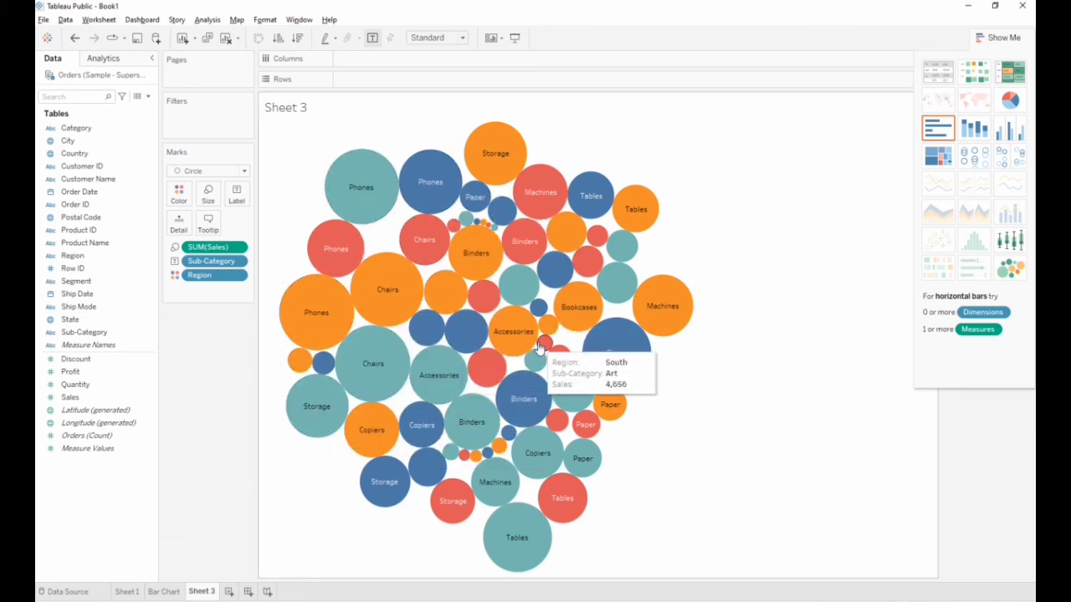
- Add a new worksheet and chart Sales and Profit in the columns against Sub-Category in the rows
{"action": "left_click", "coordinate": [228, 592]}
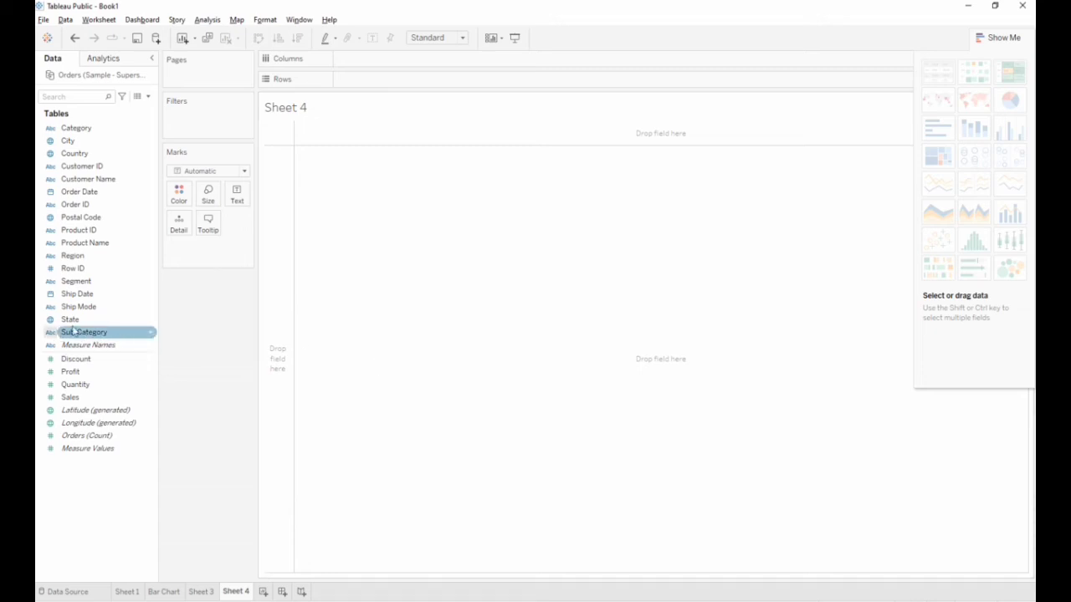
{"action": "left_click_drag", "start_coordinate": [90, 336], "coordinate": [373, 80]}
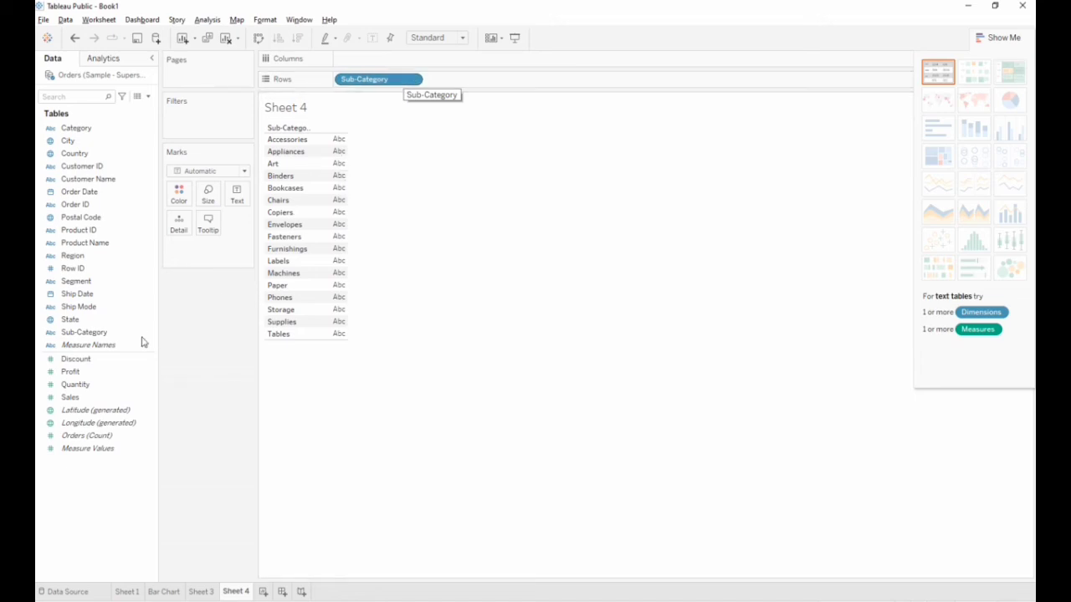
{"action": "left_click_drag", "start_coordinate": [83, 397], "coordinate": [365, 62]}
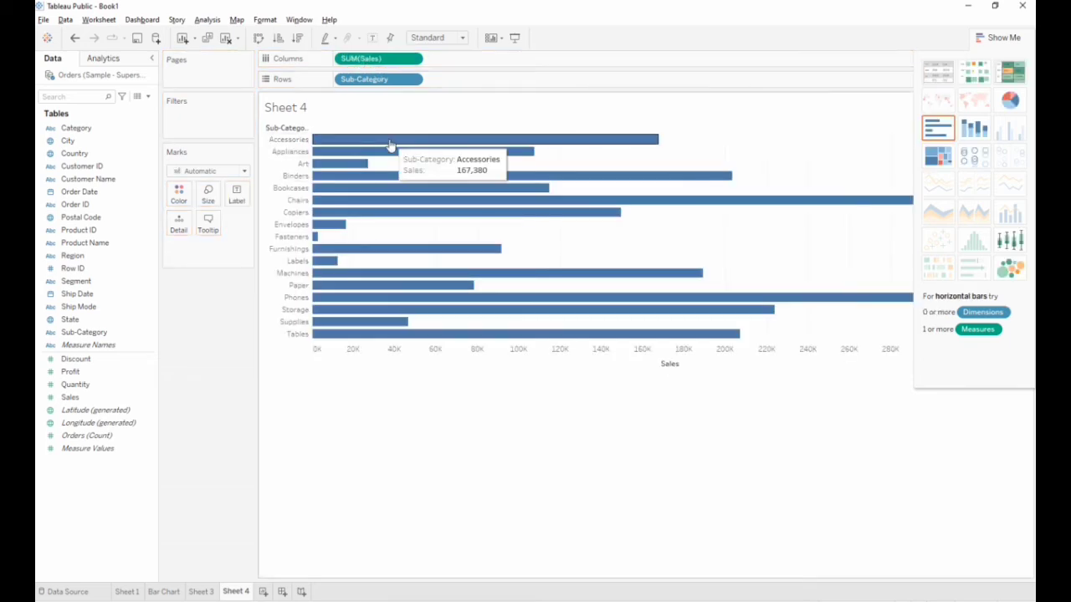
{"action": "left_click", "coordinate": [81, 396]}
{"action": "left_click_drag", "start_coordinate": [81, 396], "coordinate": [450, 60]}
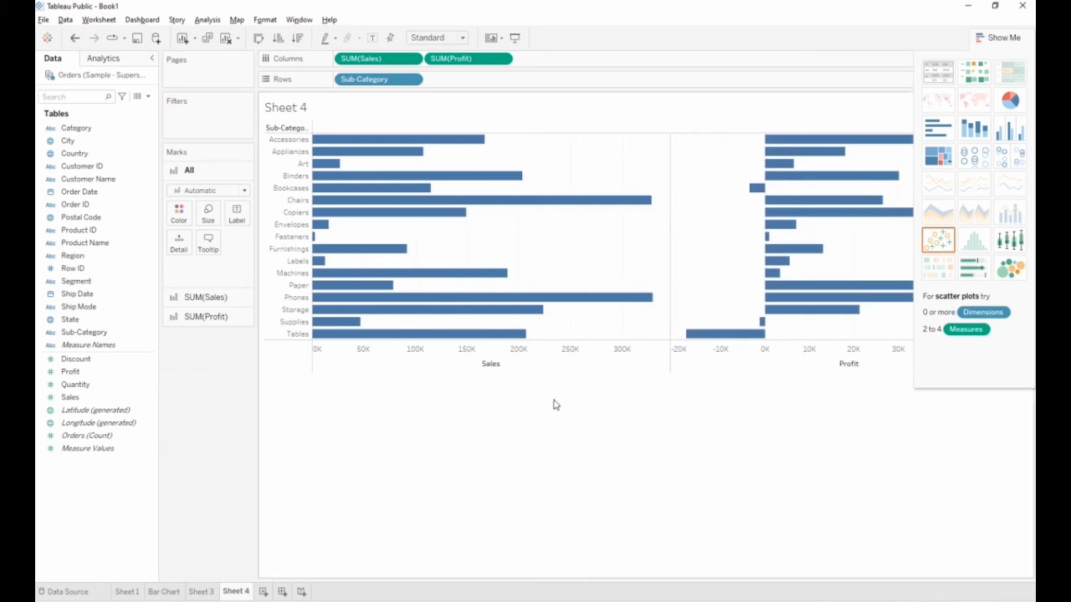
- Fit the sub-category sales and profit chart to Entire View
{"action": "left_click", "coordinate": [998, 38]}
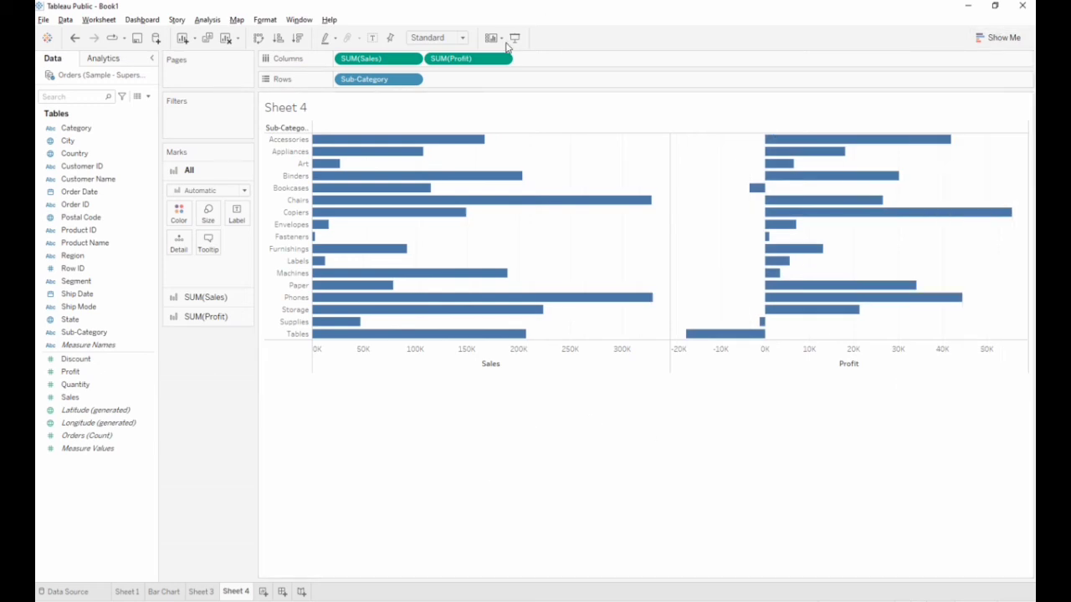
{"action": "left_click", "coordinate": [500, 42]}
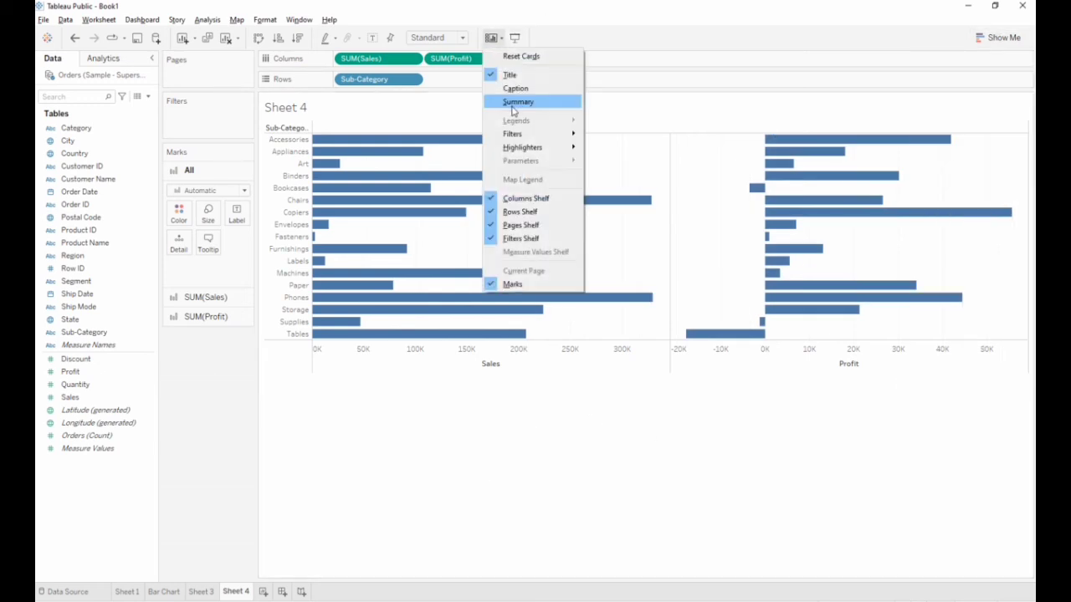
{"action": "left_click", "coordinate": [500, 42]}
{"action": "left_click", "coordinate": [500, 41]}
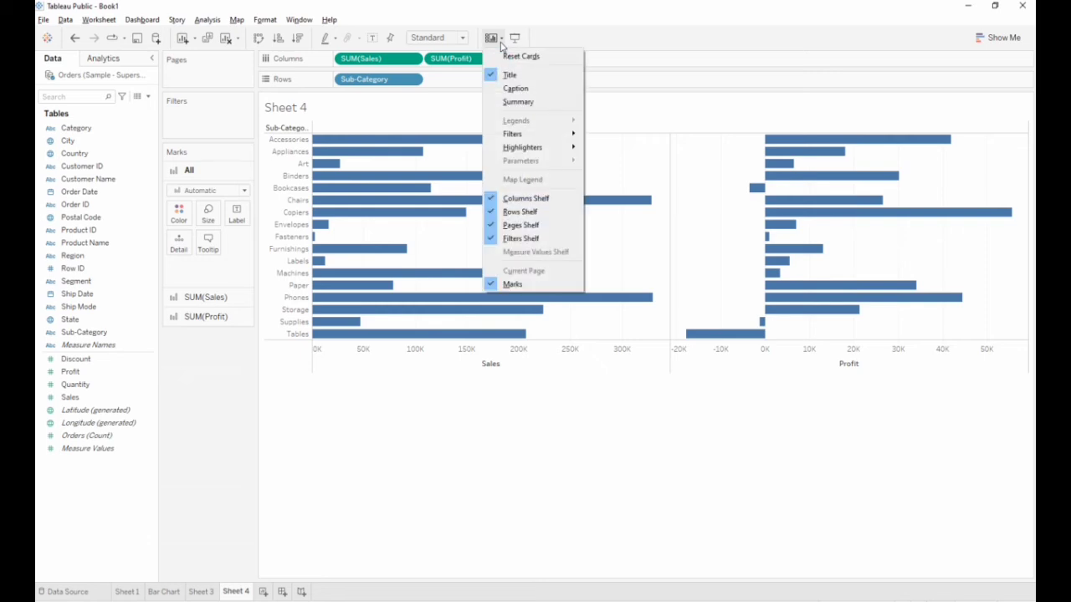
{"action": "left_click", "coordinate": [500, 41]}
{"action": "left_click", "coordinate": [463, 37]}
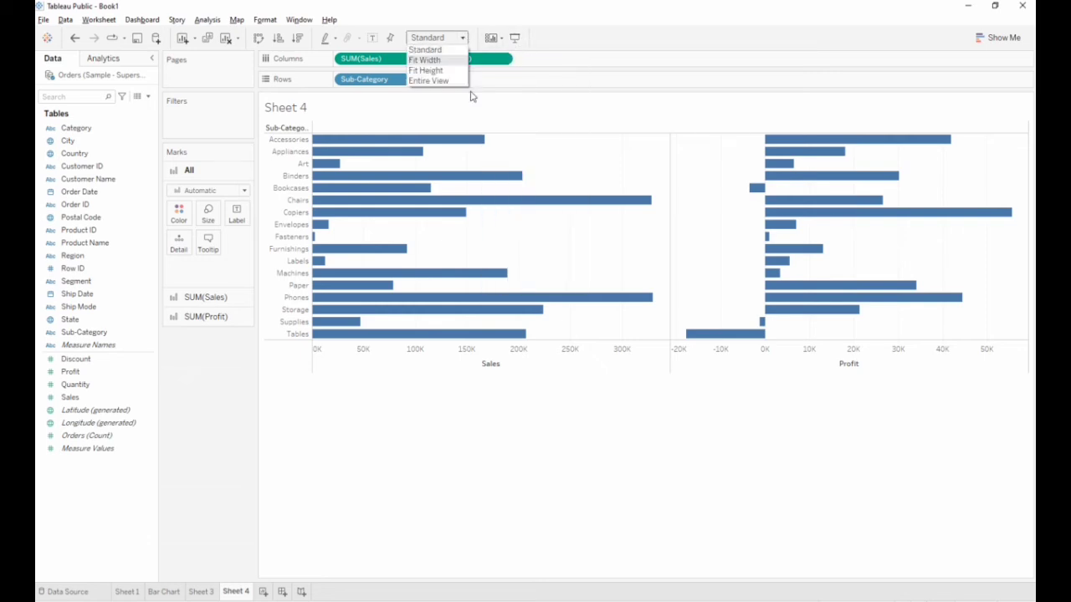
{"action": "left_click", "coordinate": [428, 80]}
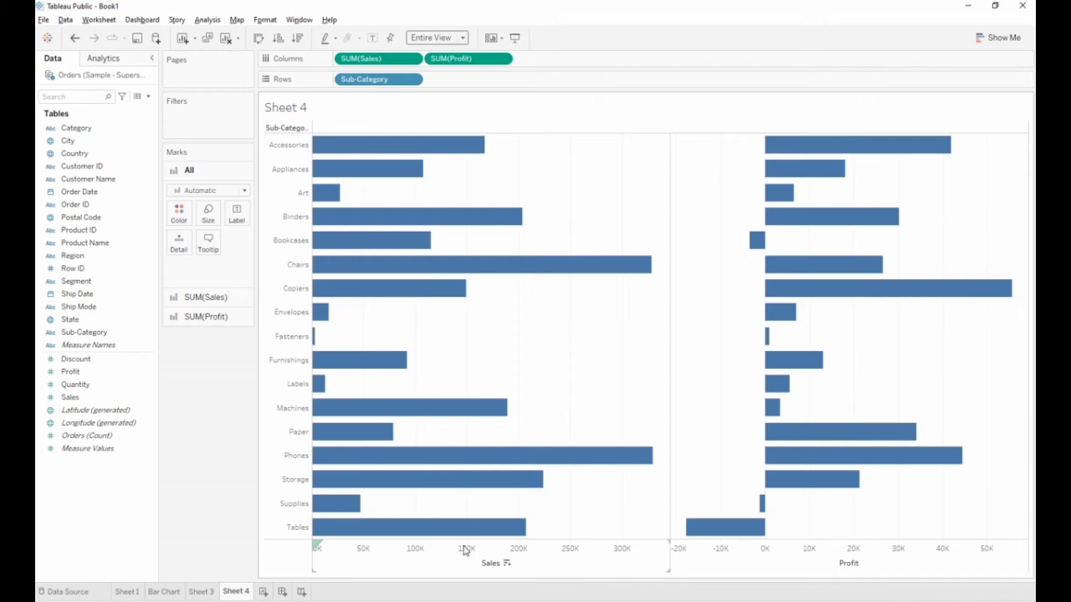
- Compare the sales and profit bars across the sub-categories and examine the Profit marks settings
{"action": "mouse_move", "coordinate": [341, 148]}
{"action": "mouse_move", "coordinate": [542, 463]}
{"action": "mouse_move", "coordinate": [642, 270]}
{"action": "mouse_move", "coordinate": [769, 544]}
{"action": "mouse_move", "coordinate": [901, 294]}
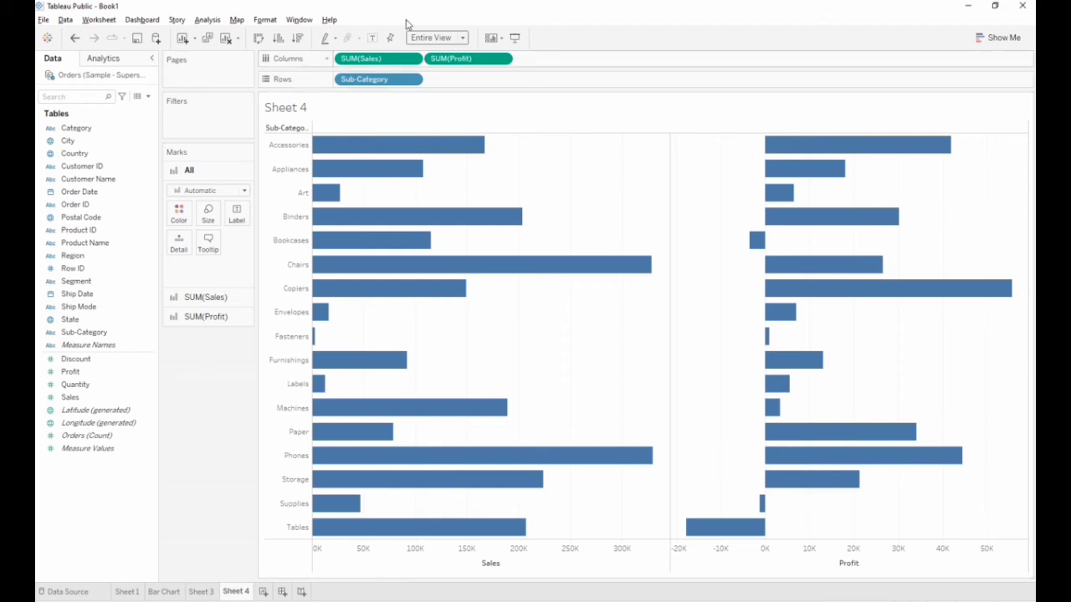
{"action": "left_click", "coordinate": [149, 96]}
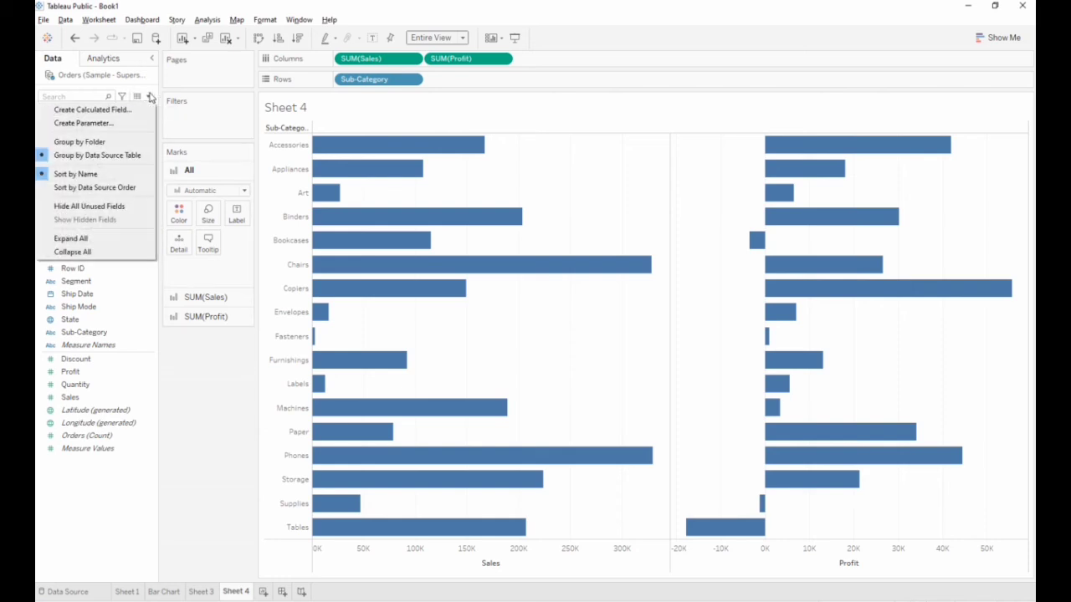
{"action": "left_click", "coordinate": [151, 97]}
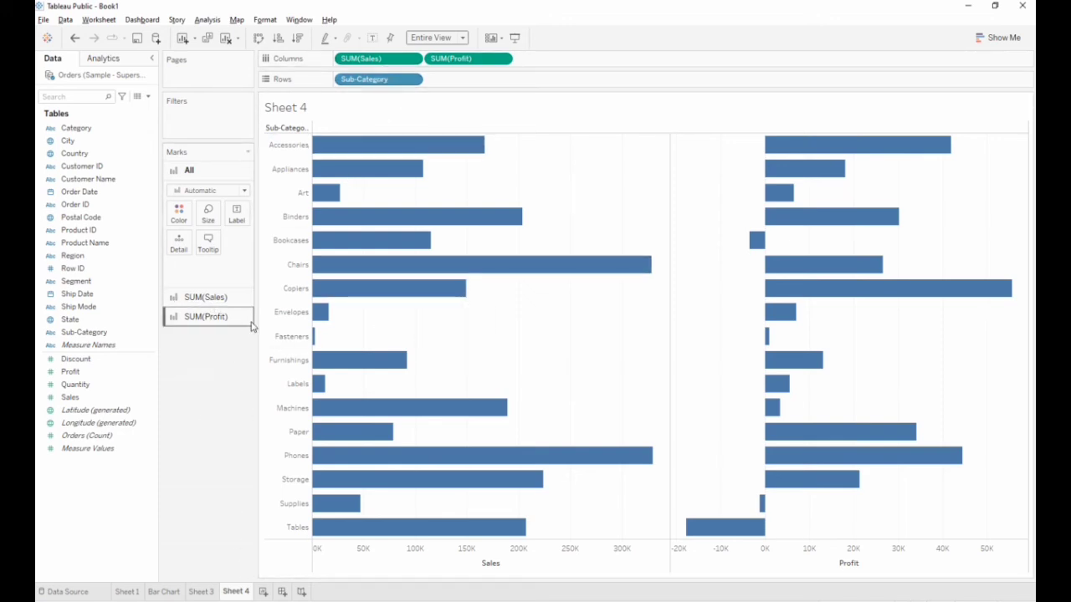
{"action": "left_click", "coordinate": [206, 316]}
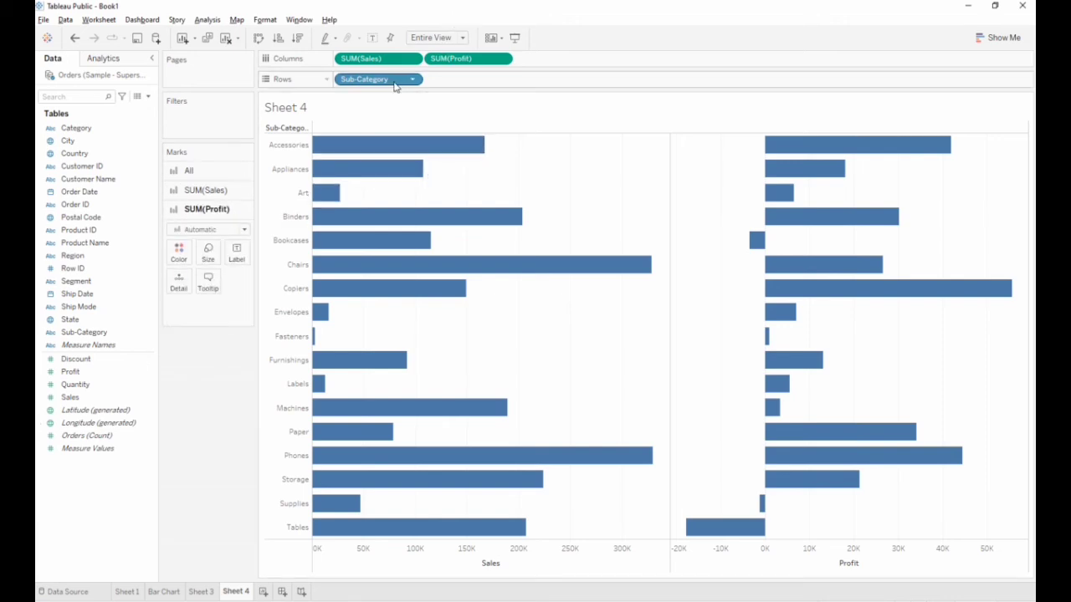
- Clear Sub-Category, Sales and Profit from the rows and columns of Sheet 4
{"action": "left_click_drag", "start_coordinate": [399, 82], "coordinate": [134, 301]}
{"action": "left_click_drag", "start_coordinate": [381, 59], "coordinate": [71, 272]}
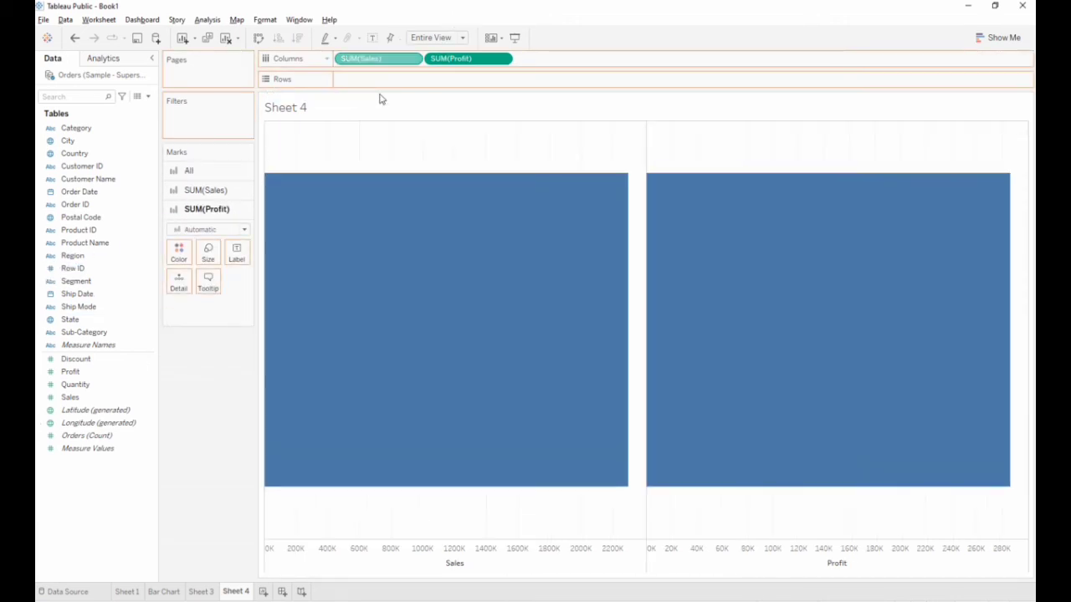
{"action": "left_click", "coordinate": [261, 307]}
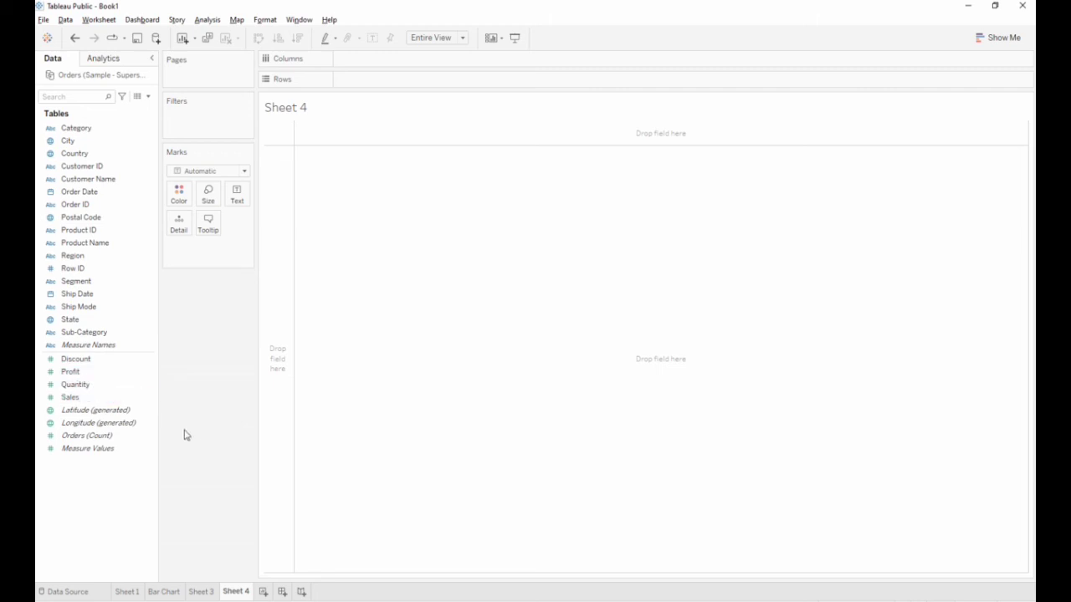
- Chart Measure Values in the columns against Sub-Category in the rows, broken down by Measure Names
{"action": "left_click", "coordinate": [92, 436]}
{"action": "left_click", "coordinate": [117, 411]}
{"action": "left_click", "coordinate": [103, 449]}
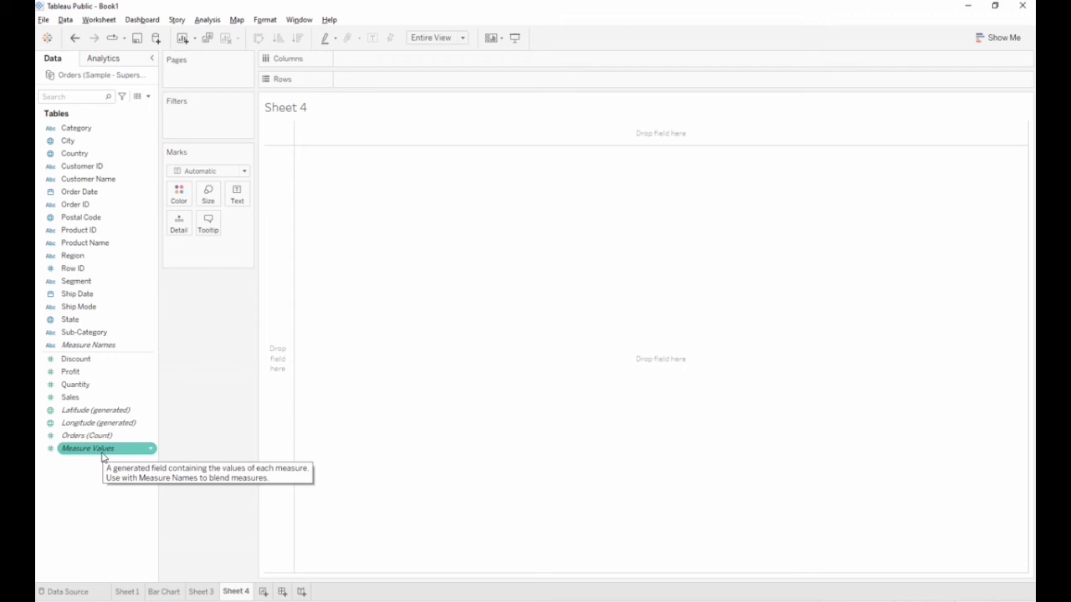
{"action": "left_click_drag", "start_coordinate": [103, 456], "coordinate": [384, 66]}
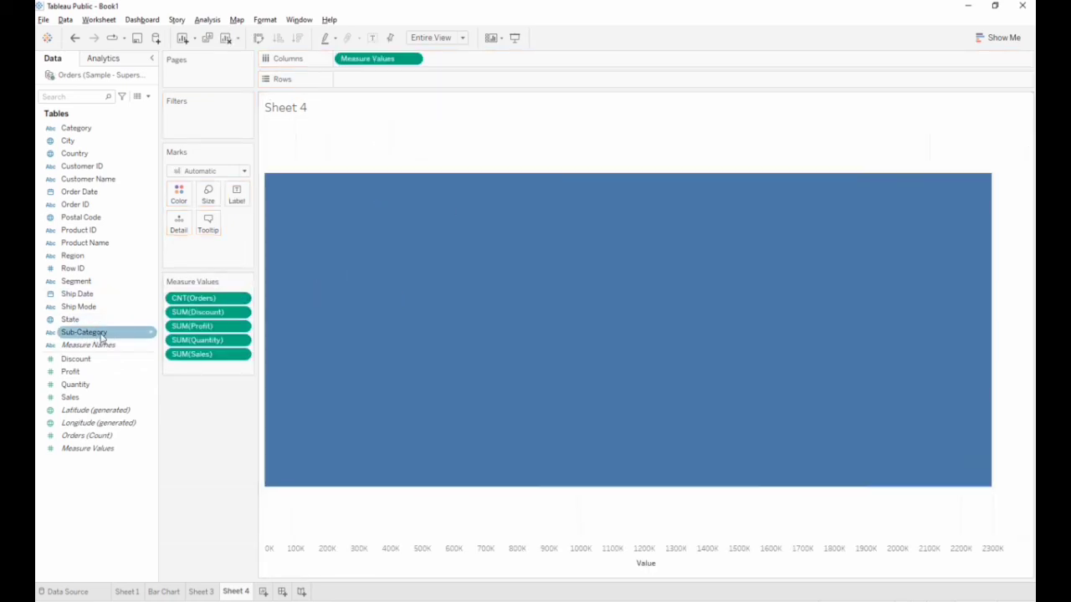
{"action": "left_click_drag", "start_coordinate": [94, 337], "coordinate": [374, 80]}
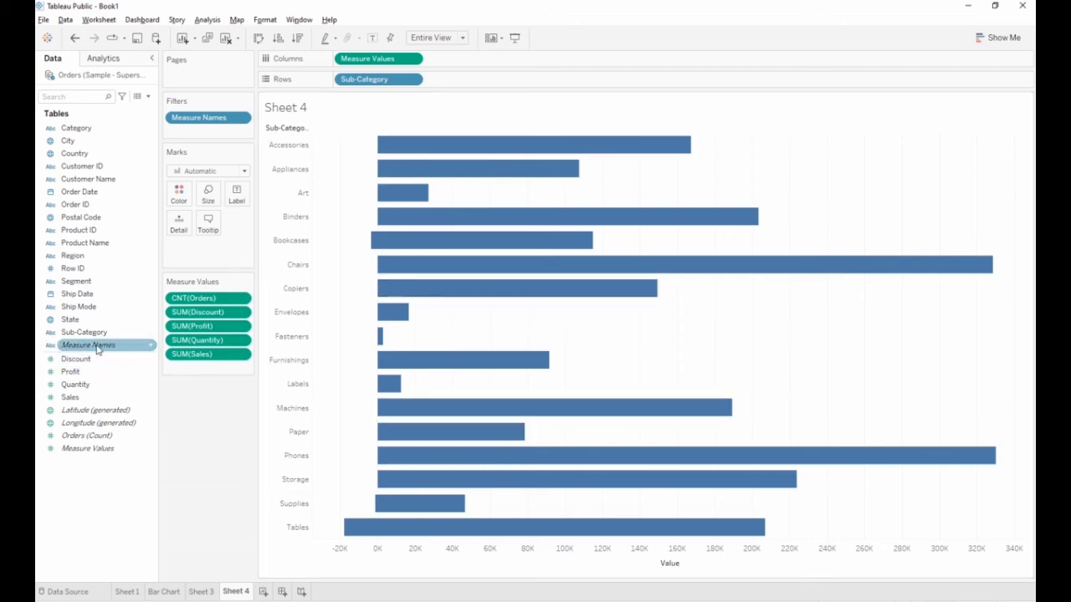
{"action": "left_click_drag", "start_coordinate": [97, 350], "coordinate": [481, 327]}
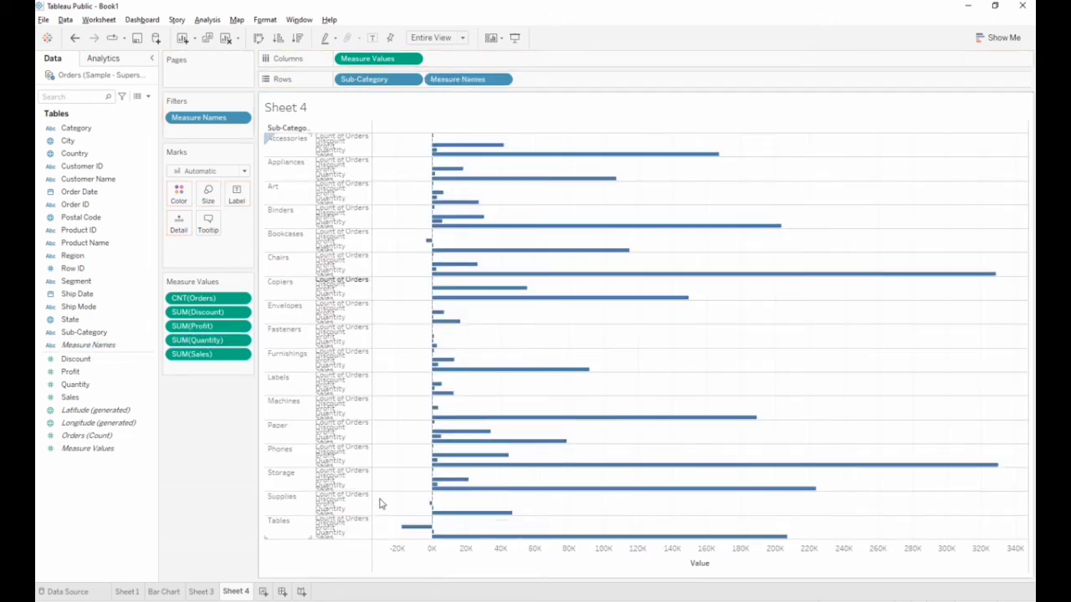
{"action": "left_click", "coordinate": [501, 39]}
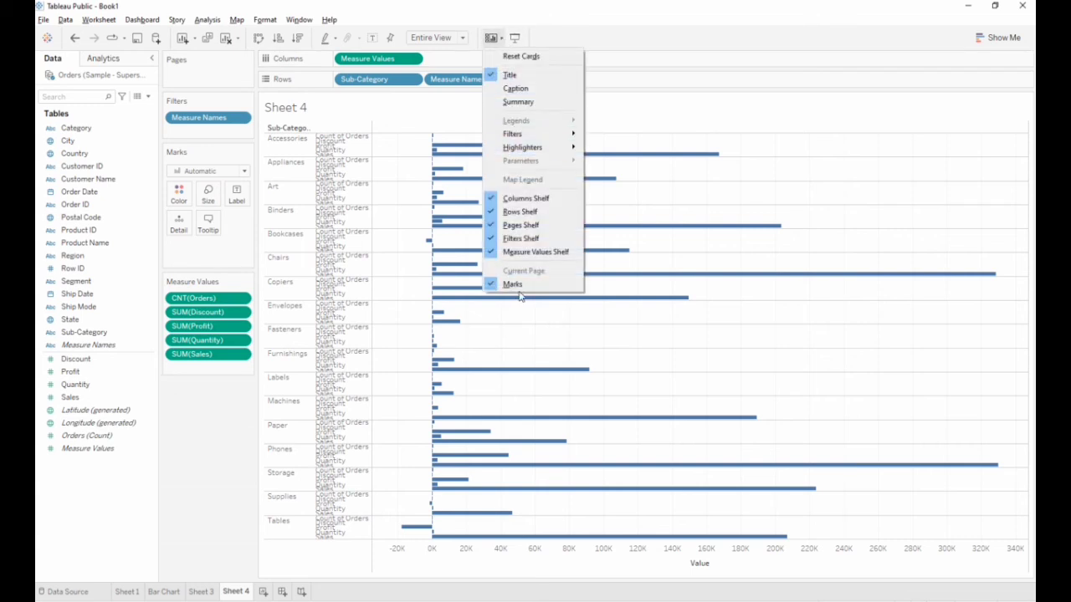
{"action": "left_click", "coordinate": [463, 40]}
{"action": "left_click", "coordinate": [462, 40]}
{"action": "left_click", "coordinate": [450, 82]}
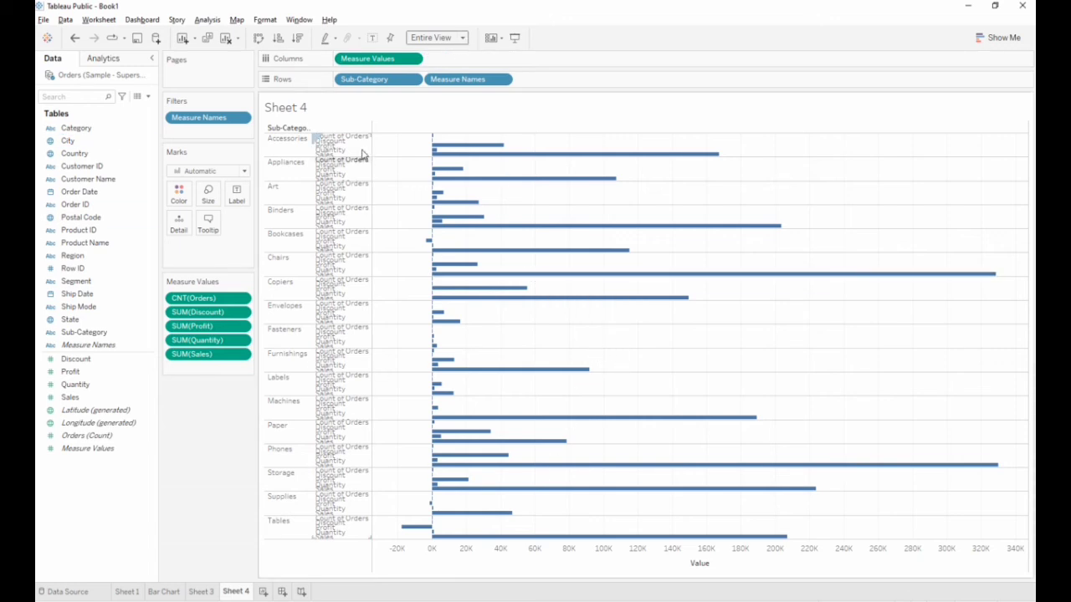
- Remove Sub-Category, Measure Names and Measure Values from the rows and columns
{"action": "mouse_move", "coordinate": [431, 400]}
{"action": "left_click_drag", "start_coordinate": [389, 79], "coordinate": [52, 511]}
{"action": "left_click_drag", "start_coordinate": [377, 79], "coordinate": [84, 345]}
{"action": "left_click_drag", "start_coordinate": [382, 61], "coordinate": [152, 430]}
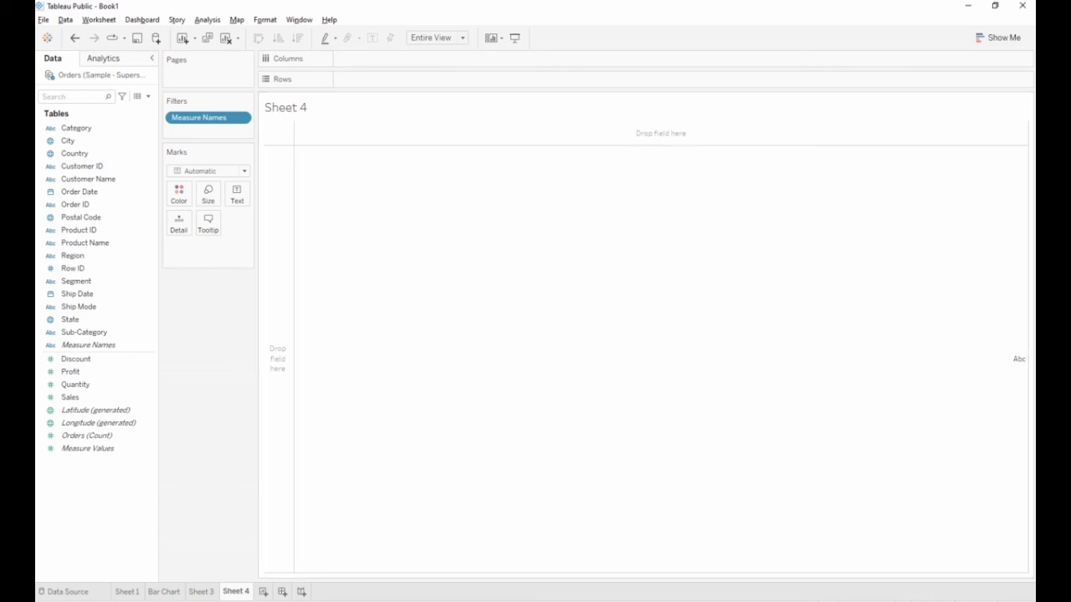
- Chart Sales in the columns against Sub-Category in the rows on Sheet 4
{"action": "left_click_drag", "start_coordinate": [108, 334], "coordinate": [387, 78]}
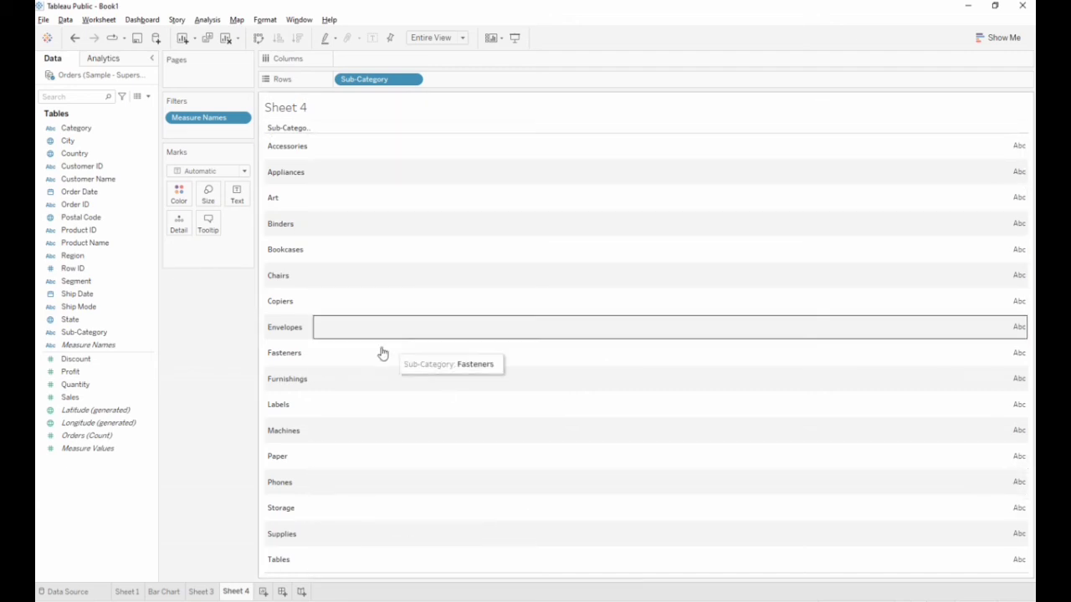
{"action": "left_click", "coordinate": [95, 388]}
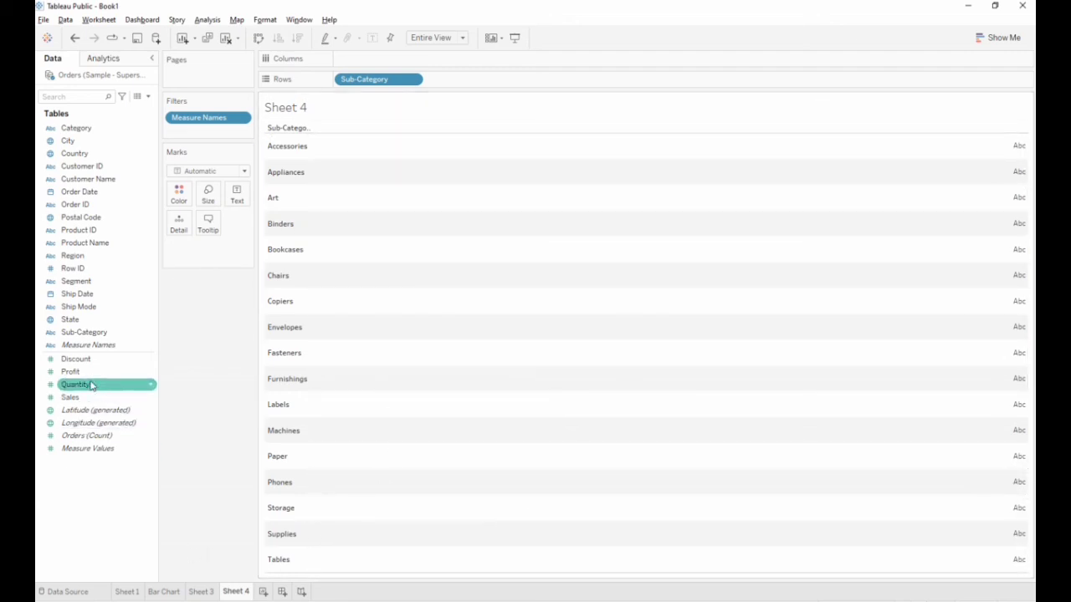
{"action": "left_click_drag", "start_coordinate": [83, 398], "coordinate": [385, 61]}
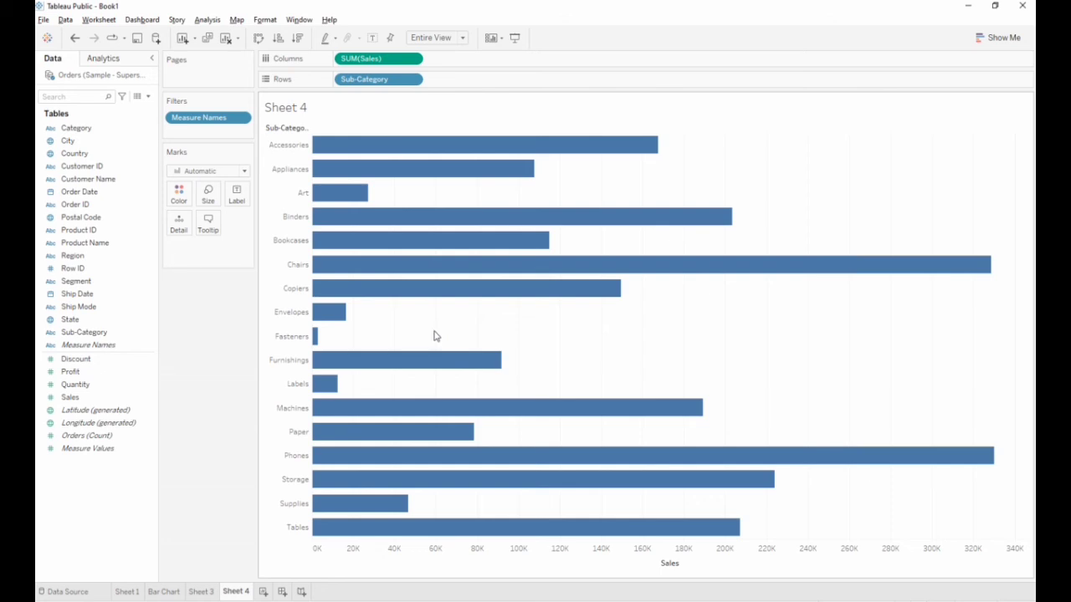
- Colour the sub-category sales bars by Profit and inspect the profit and sales values of individual bars
{"action": "left_click_drag", "start_coordinate": [79, 379], "coordinate": [175, 195]}
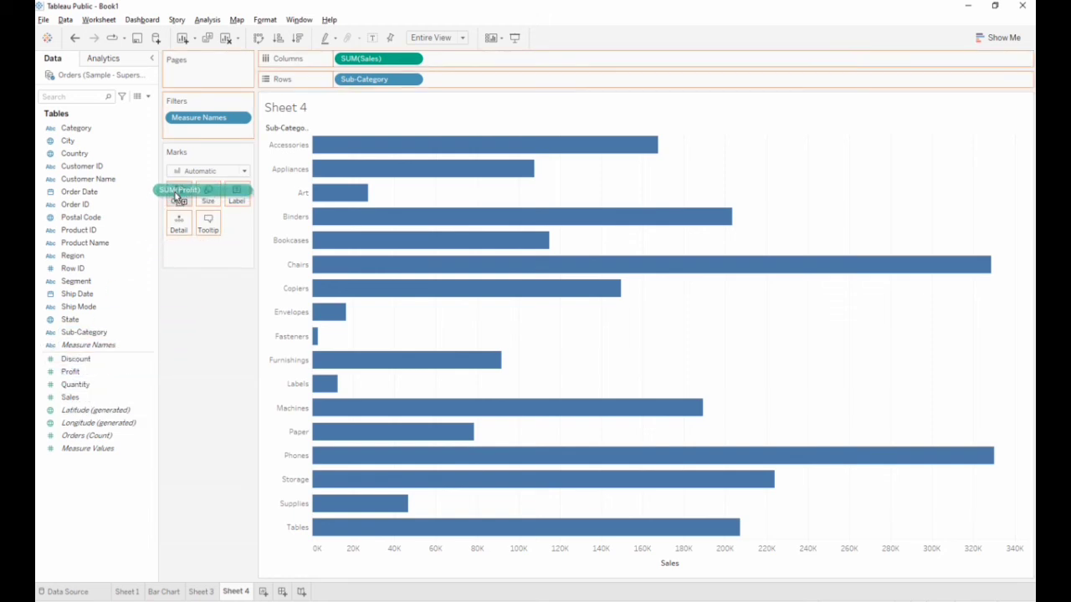
{"action": "left_click_drag", "start_coordinate": [176, 195], "coordinate": [177, 195]}
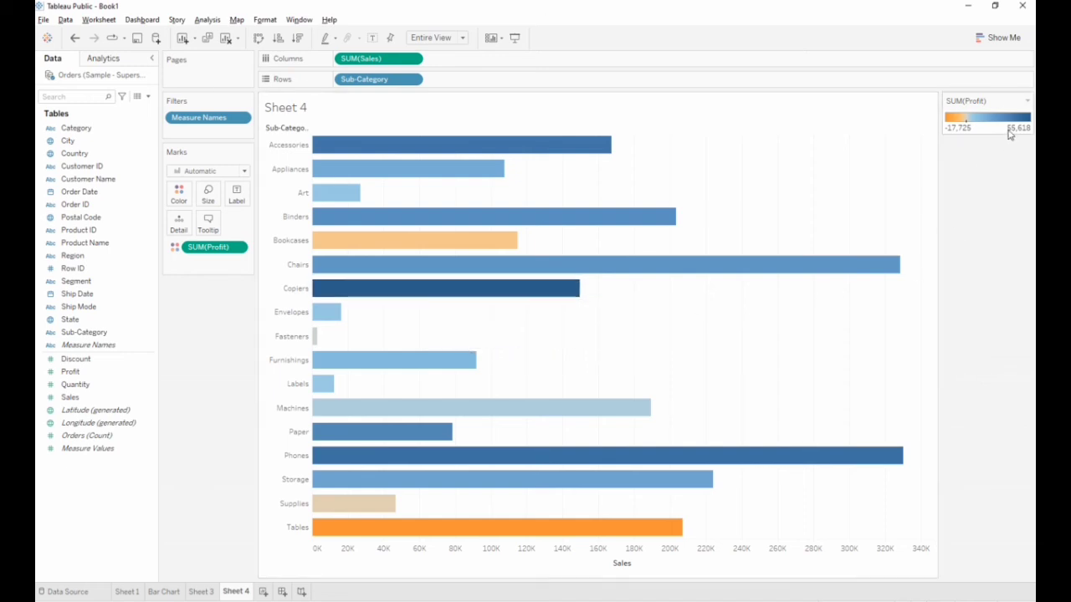
{"action": "mouse_move", "coordinate": [545, 286]}
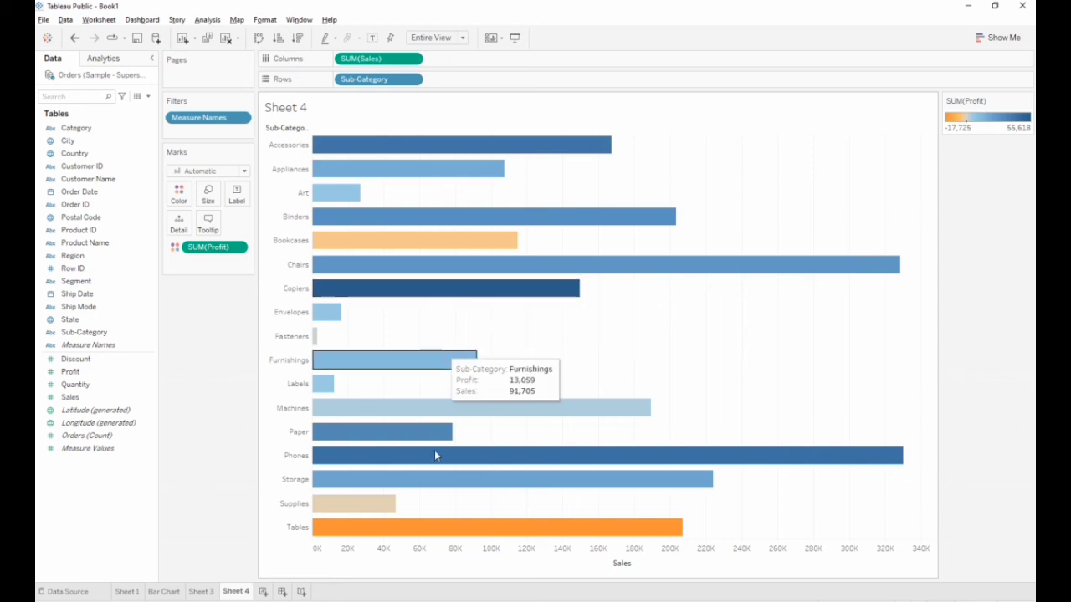
{"action": "mouse_move", "coordinate": [387, 242]}
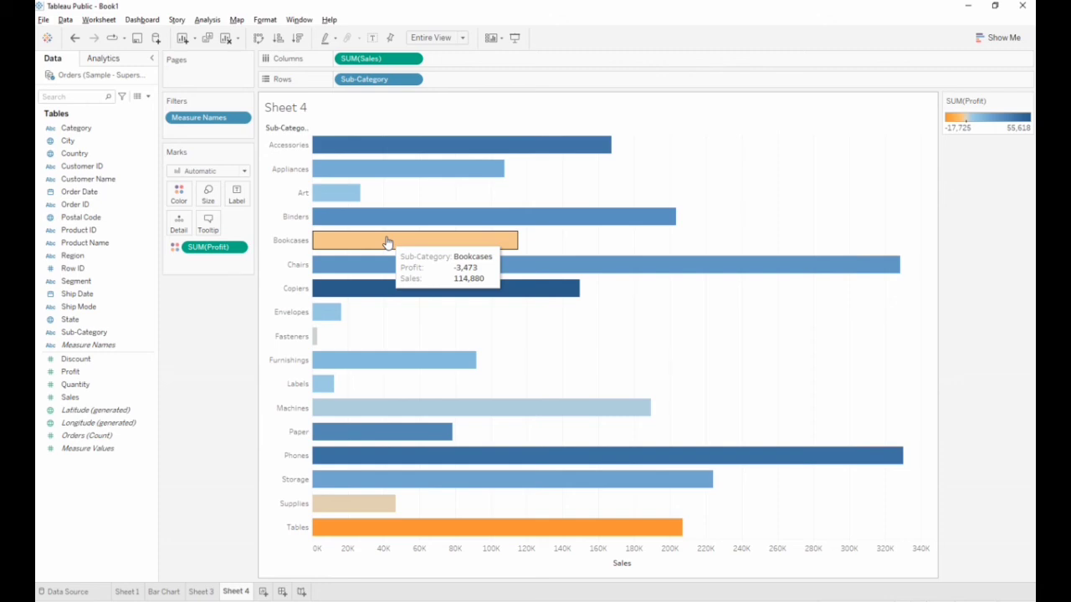
- Add another worksheet and chart Sales in the columns against State in the rows
{"action": "left_click", "coordinate": [263, 591]}
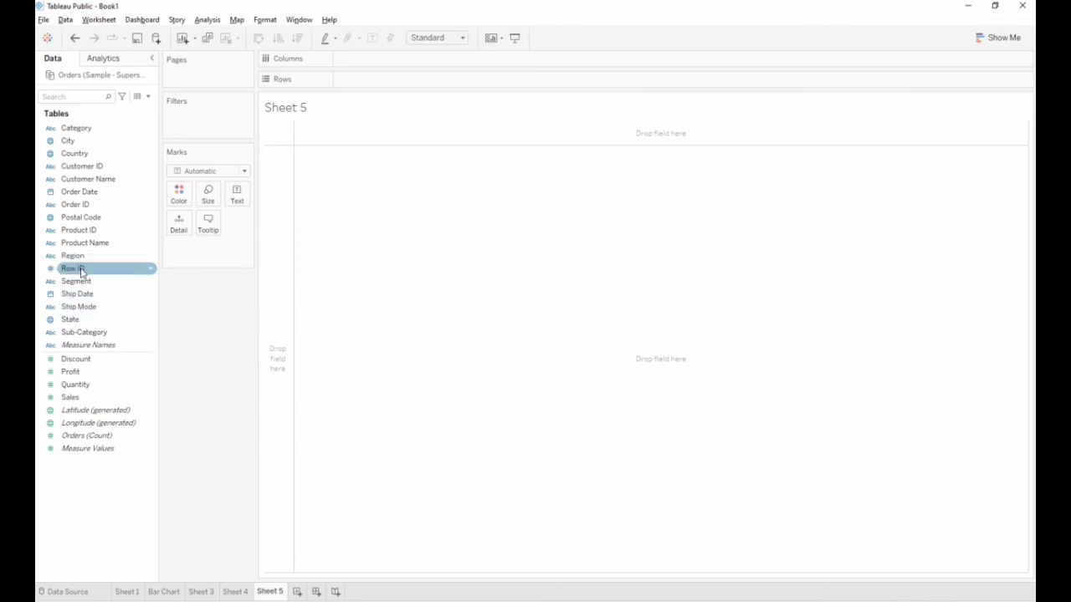
{"action": "left_click_drag", "start_coordinate": [87, 323], "coordinate": [376, 90]}
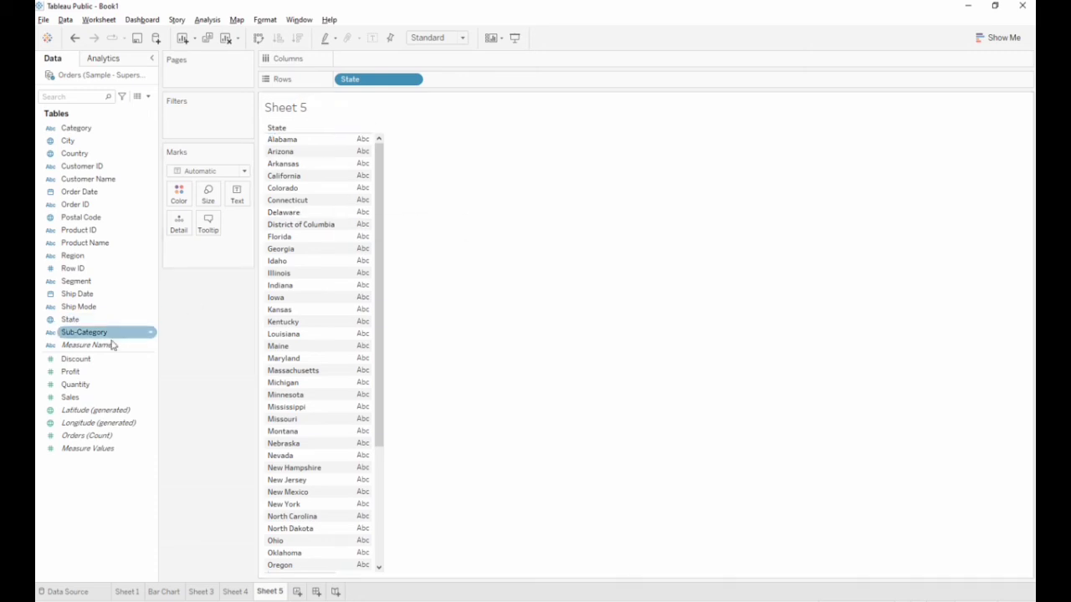
{"action": "left_click_drag", "start_coordinate": [166, 380], "coordinate": [364, 57]}
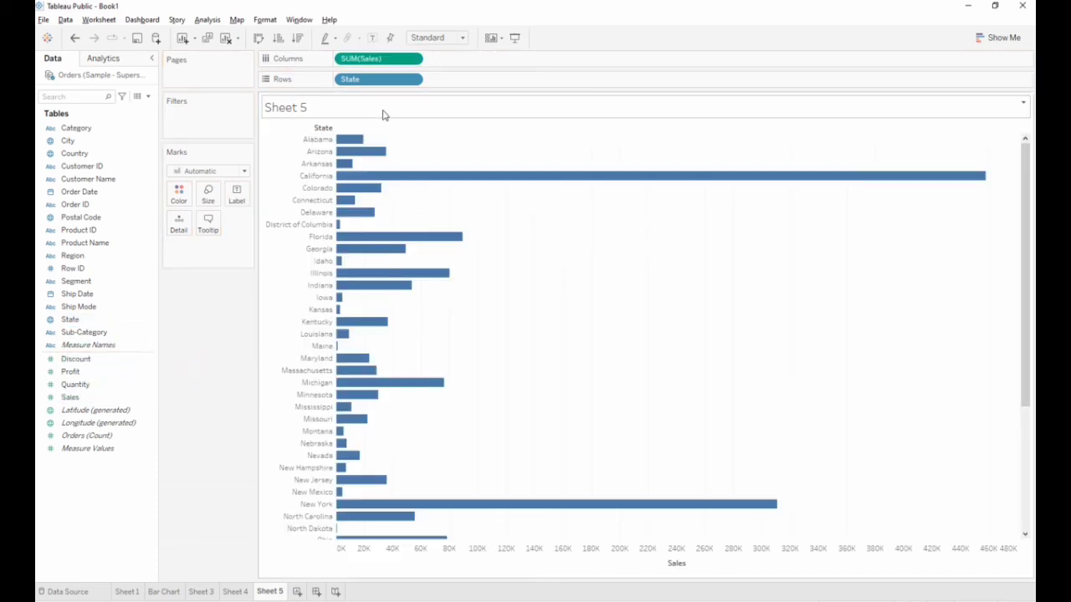
- Convert the state sales chart to a symbol map
{"action": "left_click", "coordinate": [1005, 38]}
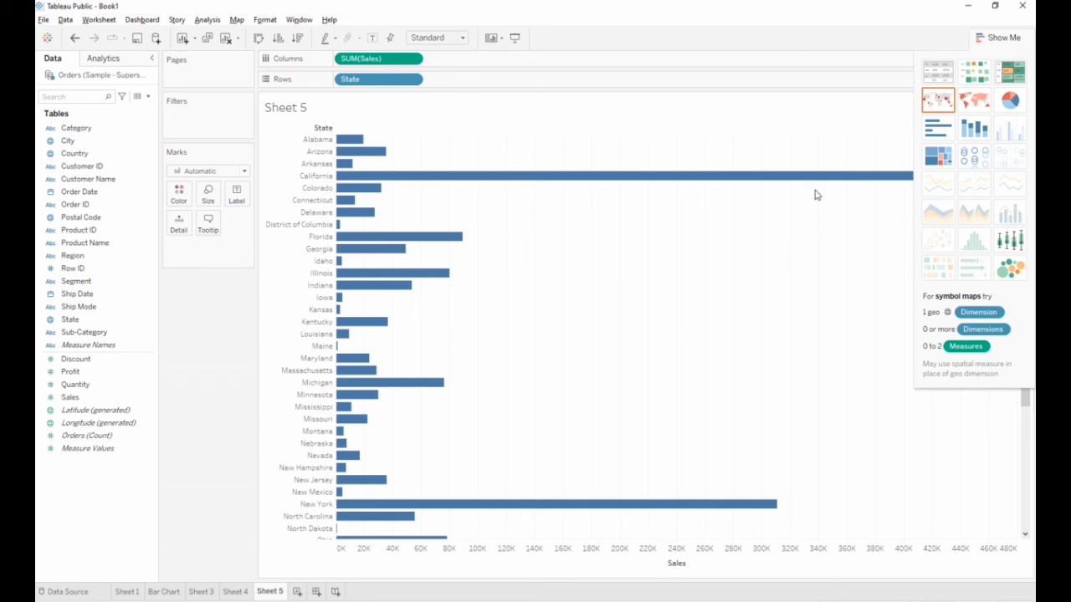
{"action": "left_click", "coordinate": [943, 99]}
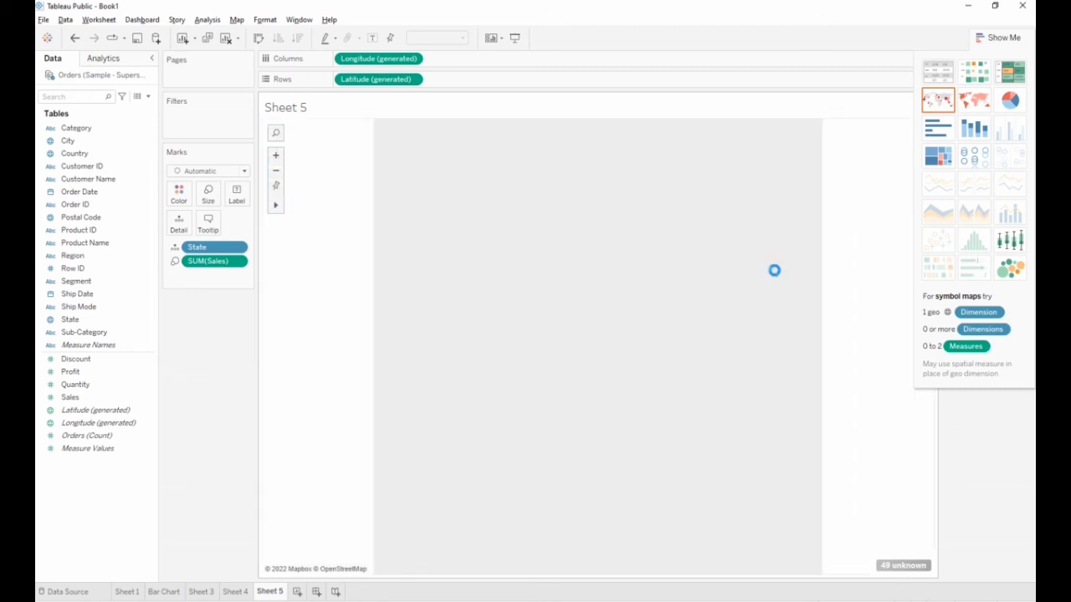
{"action": "left_click", "coordinate": [999, 33]}
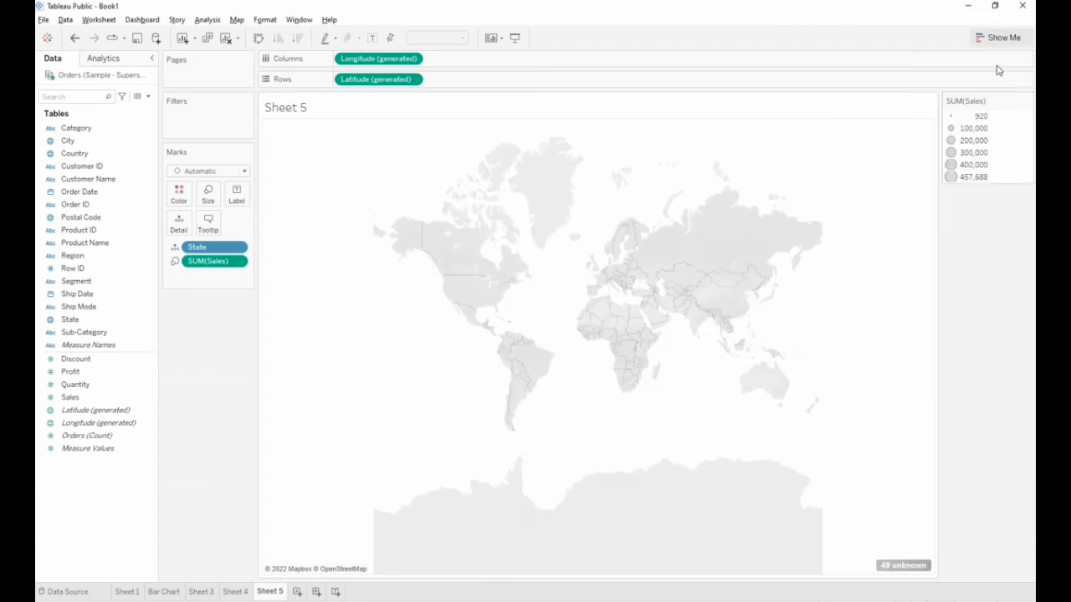
- Open the location editing for the unrecognized states and show its Country/Region options
{"action": "left_click", "coordinate": [890, 568]}
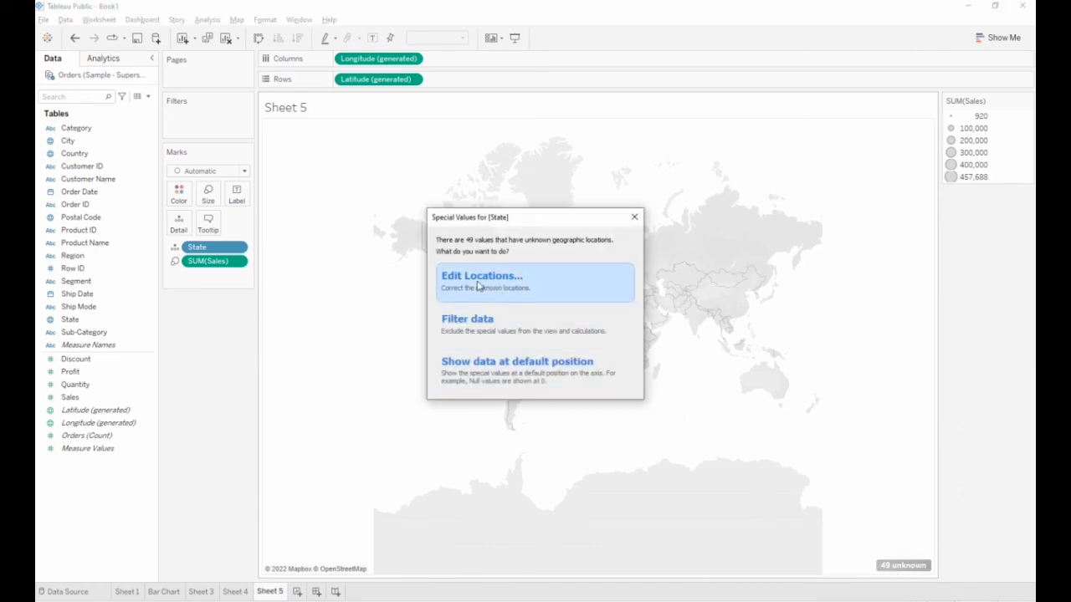
{"action": "left_click", "coordinate": [478, 285]}
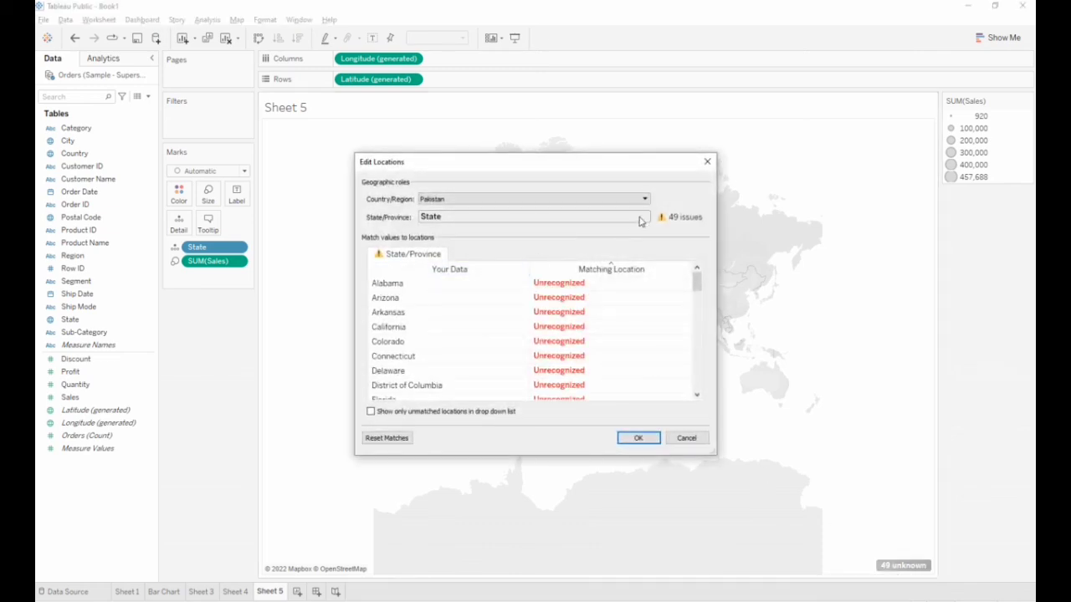
{"action": "left_click", "coordinate": [644, 201]}
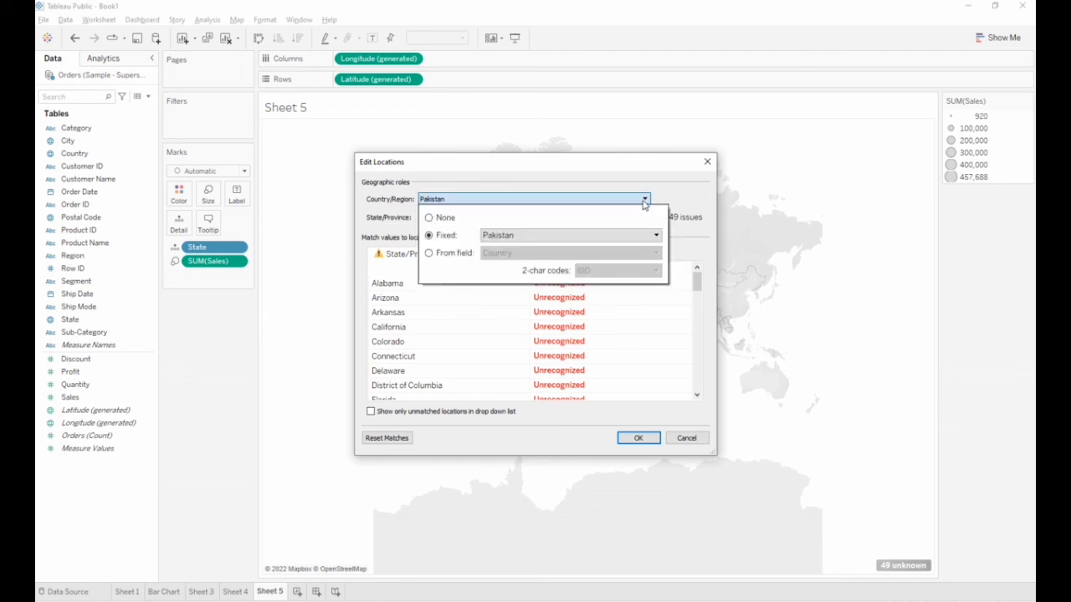
{"action": "left_click", "coordinate": [429, 253]}
{"action": "left_click", "coordinate": [517, 253]}
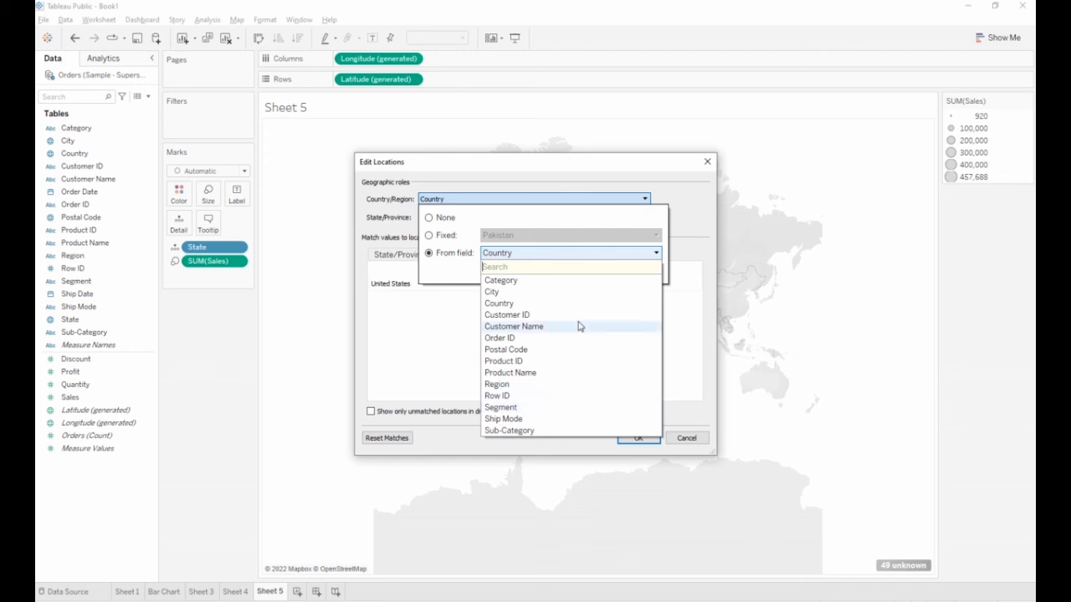
{"action": "type", "text": "united"}
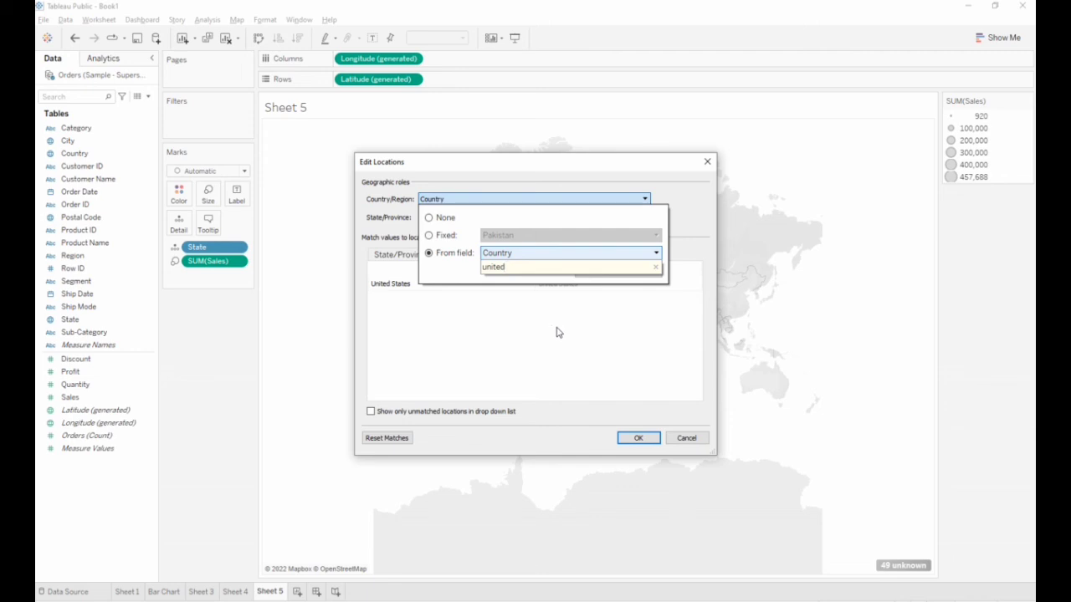
{"action": "key", "text": "BackSpace"}
{"action": "key", "text": "BackSpace"}
{"action": "key", "text": "BackSpace"}
{"action": "type", "text": "Uni"}
{"action": "left_click", "coordinate": [435, 241]}
{"action": "left_click", "coordinate": [537, 255]}
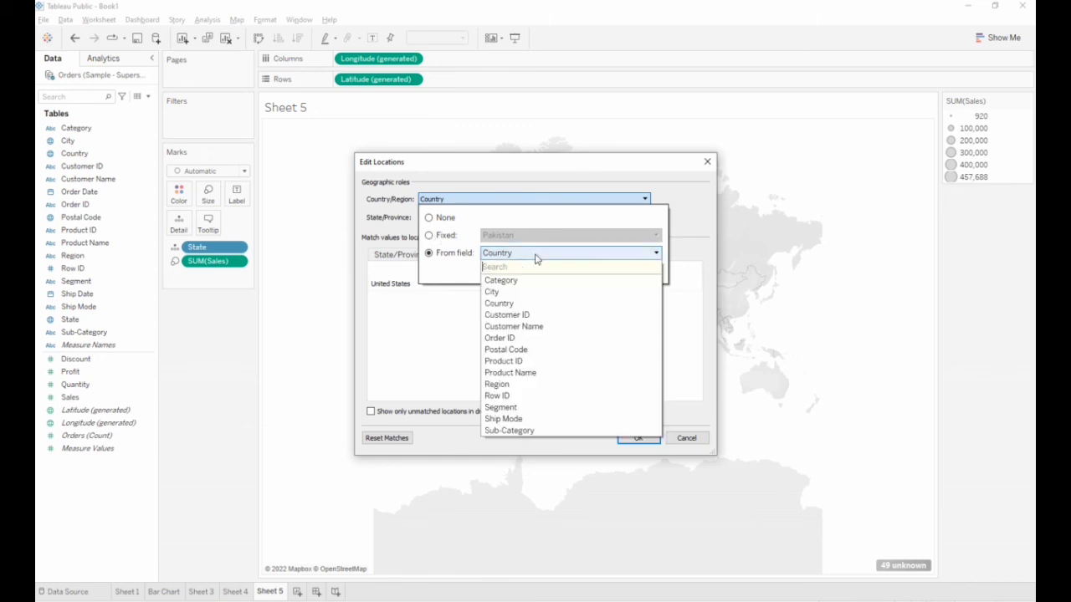
{"action": "left_click", "coordinate": [527, 242]}
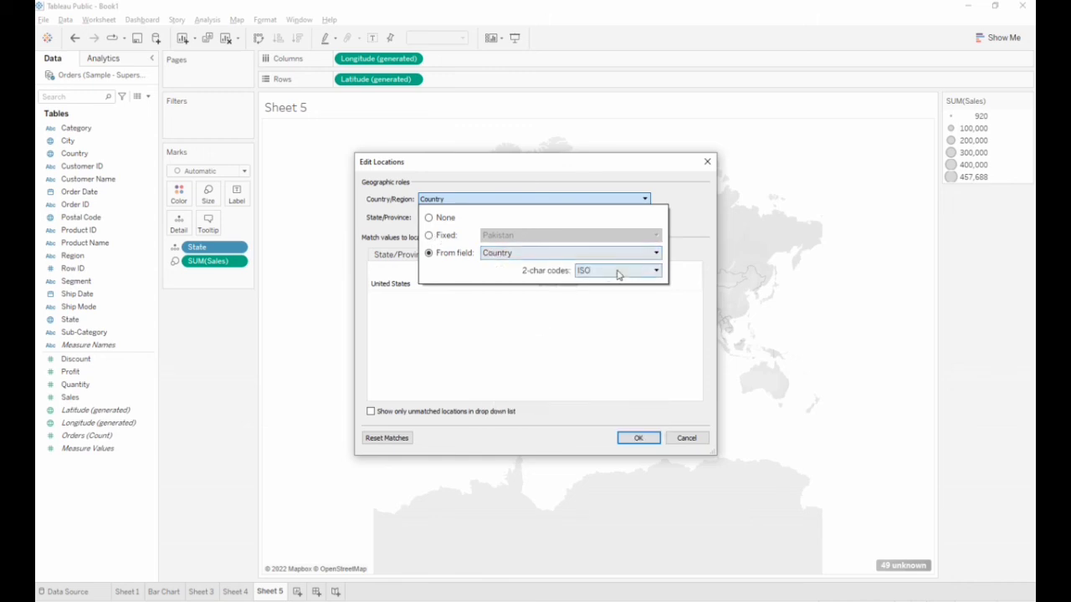
- Set the Country/Region for the state locations to a fixed value of United States and apply it
{"action": "left_click", "coordinate": [432, 237]}
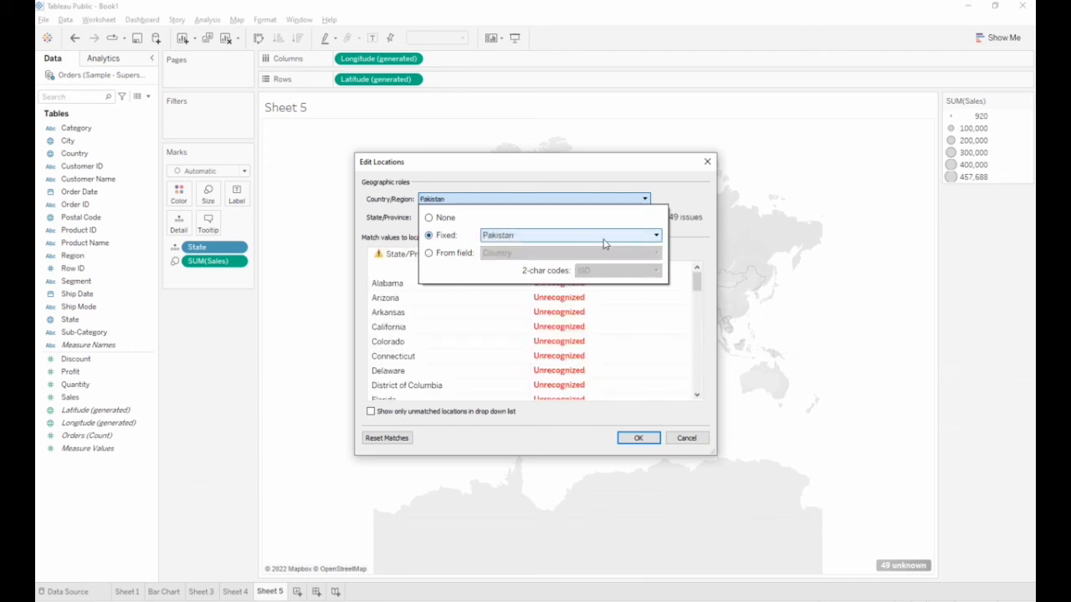
{"action": "left_click", "coordinate": [620, 241]}
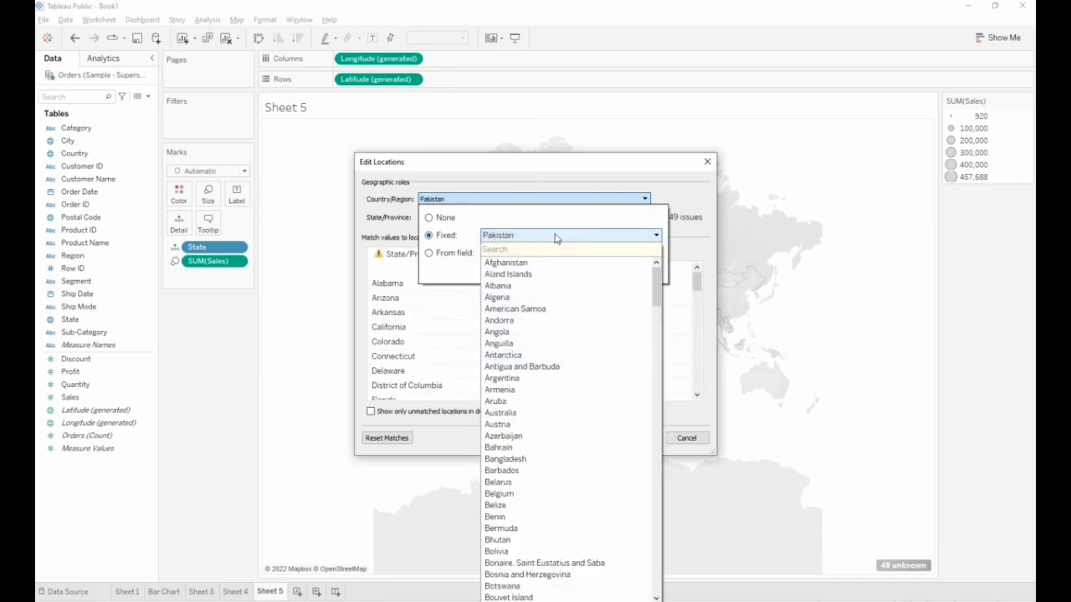
{"action": "type", "text": "united"}
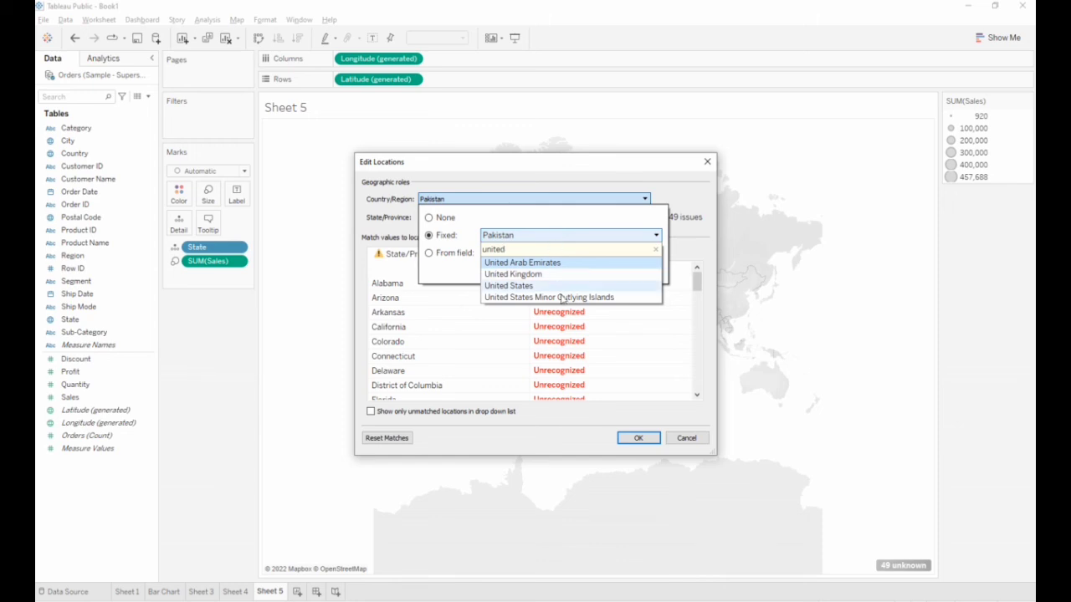
{"action": "left_click", "coordinate": [546, 285]}
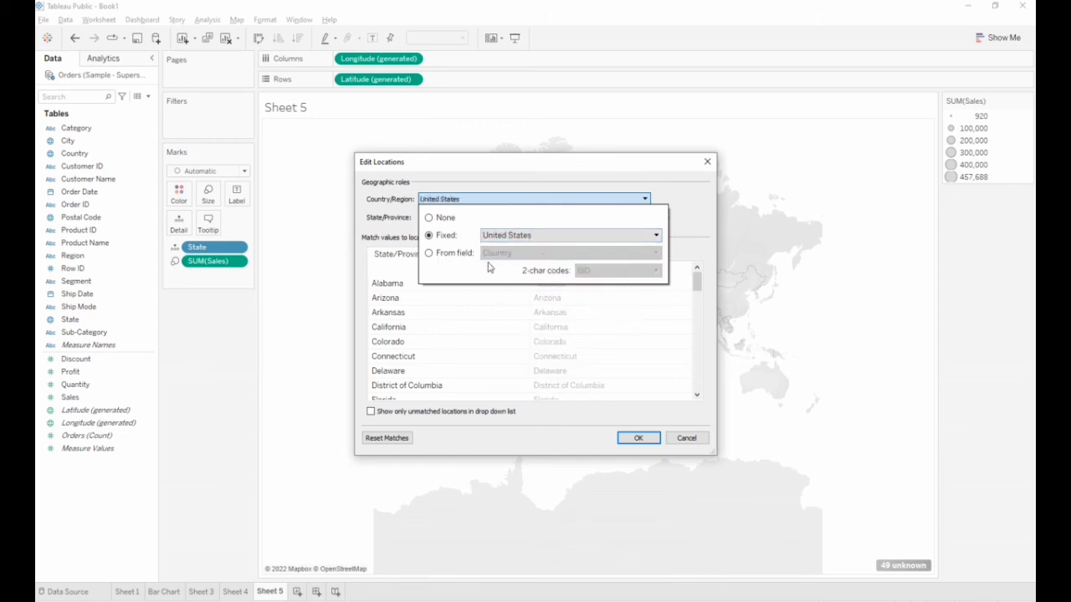
{"action": "left_click", "coordinate": [633, 441]}
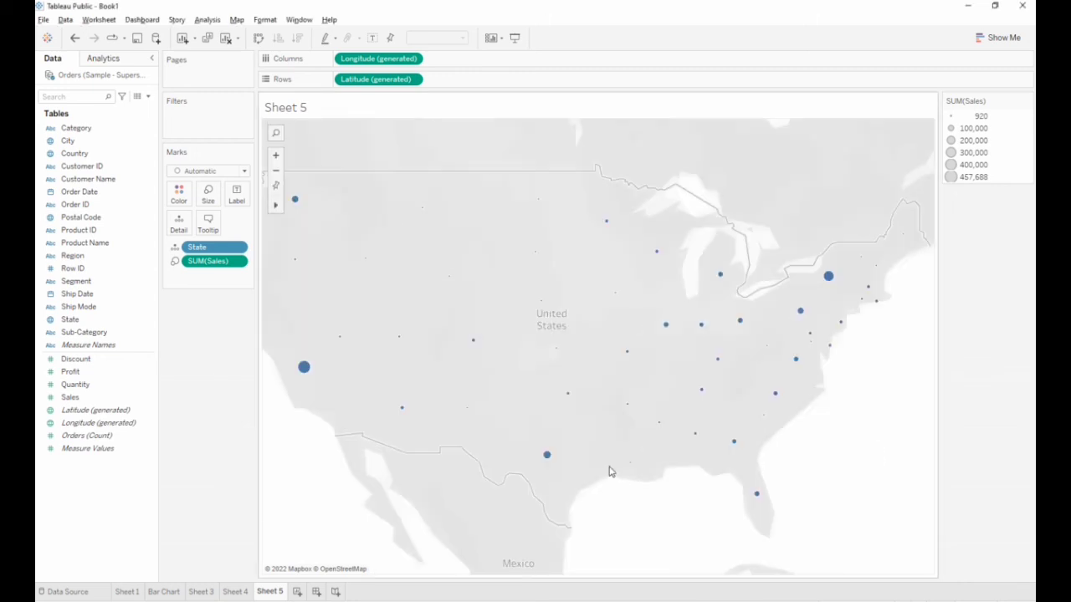
- Enlarge the state sales circles on the Sheet 5 map by increasing the mark size
{"action": "mouse_move", "coordinate": [729, 280]}
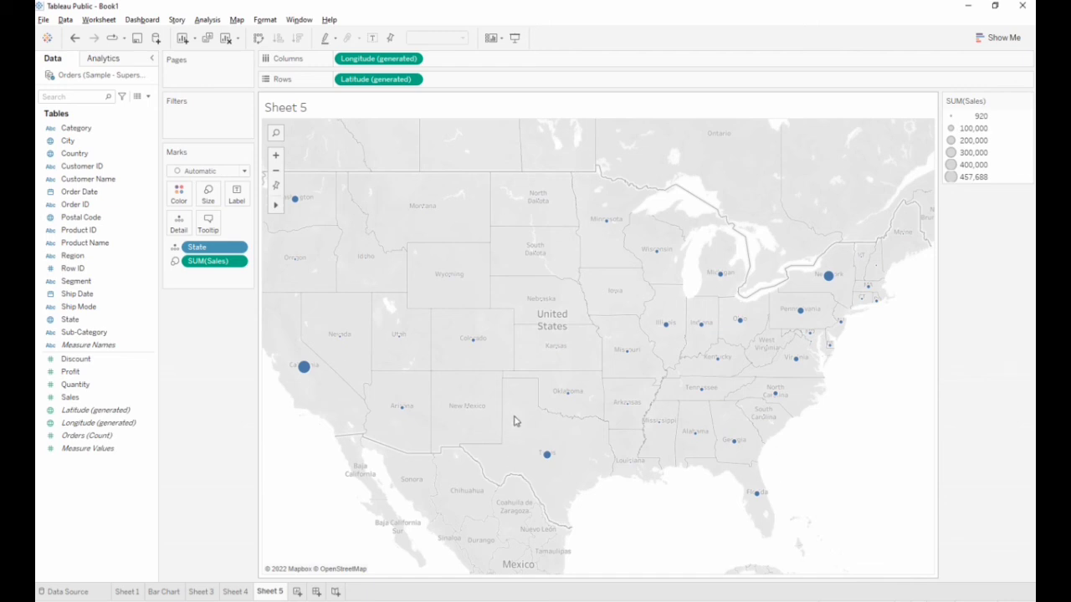
{"action": "scroll", "coordinate": [516, 421], "scroll_direction": "up", "scroll_amount": 2}
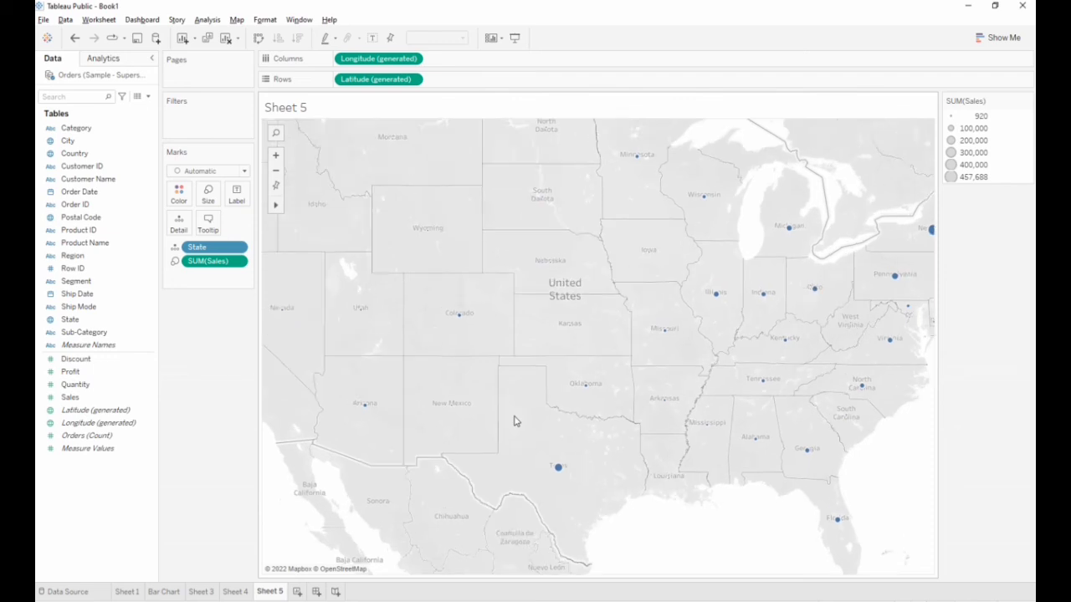
{"action": "scroll", "coordinate": [633, 471], "scroll_direction": "up", "scroll_amount": 3}
{"action": "scroll", "coordinate": [651, 475], "scroll_direction": "down", "scroll_amount": 1}
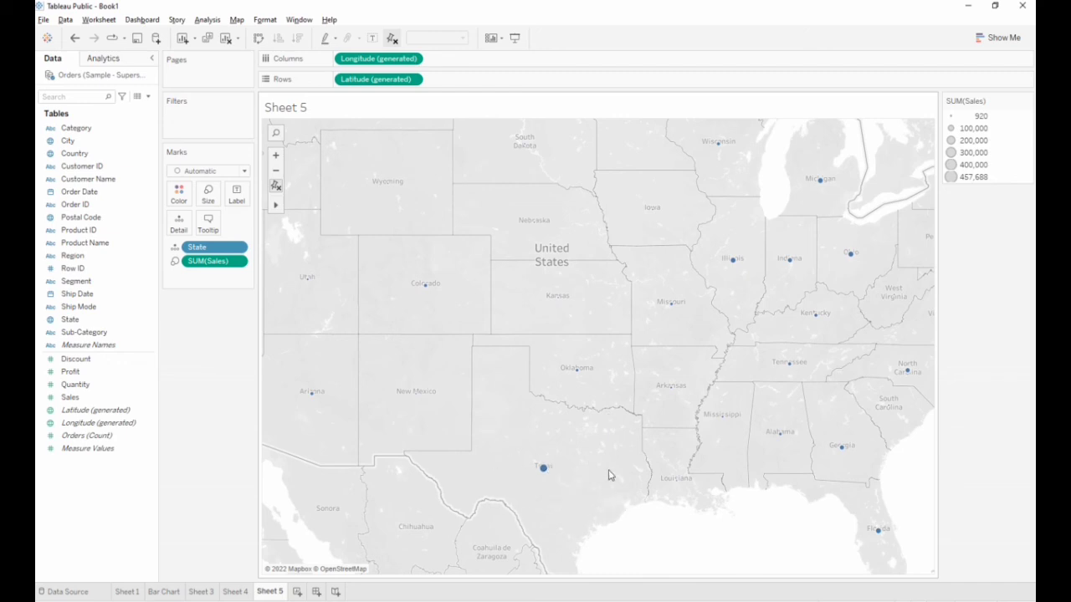
{"action": "left_click", "coordinate": [214, 199]}
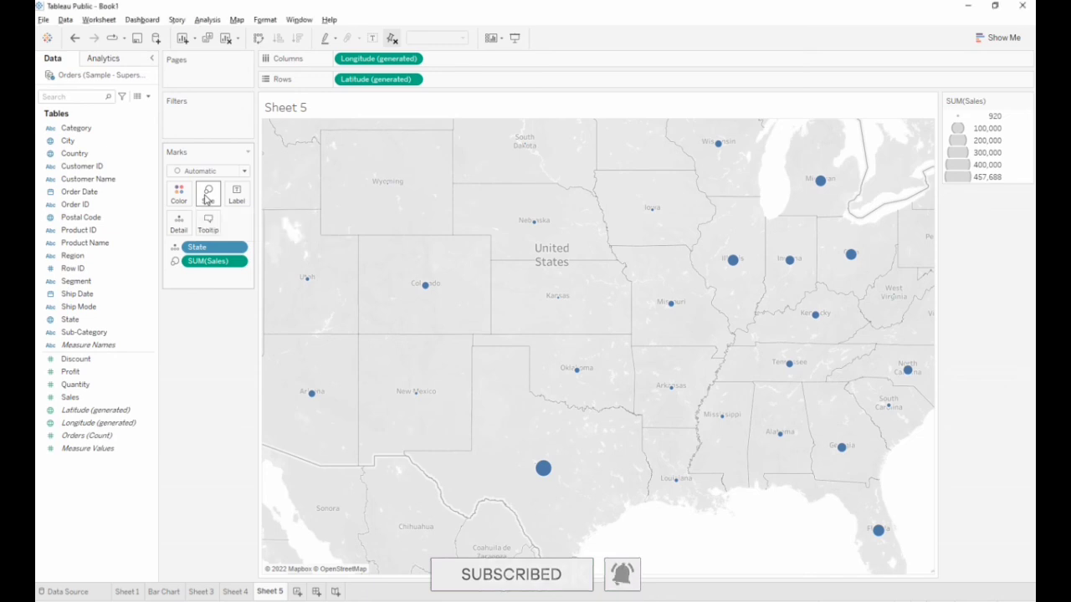
{"action": "left_click_drag", "start_coordinate": [256, 224], "coordinate": [277, 224]}
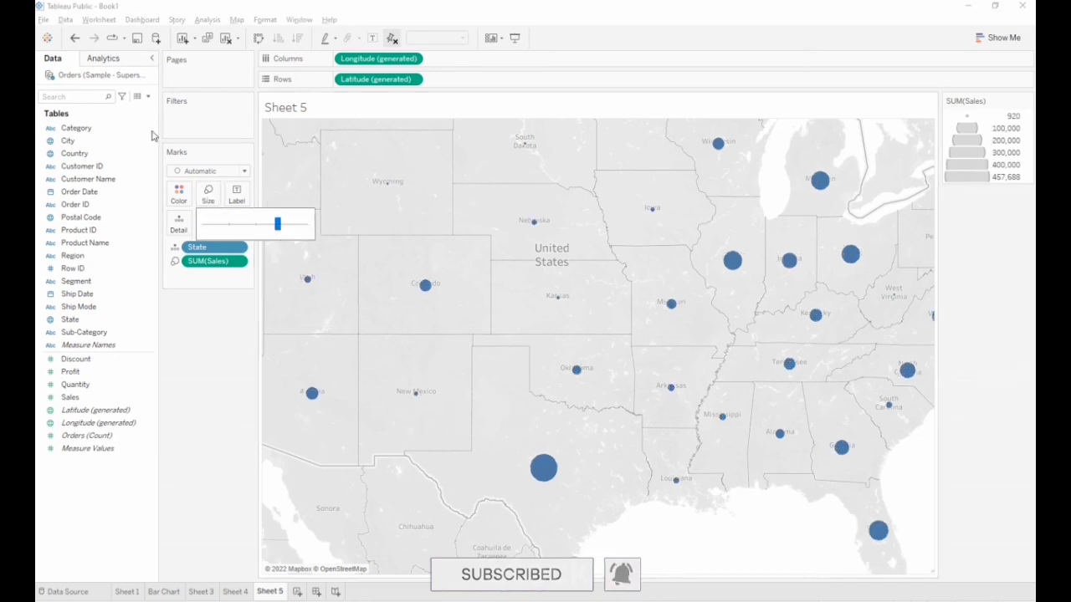
{"action": "left_click", "coordinate": [228, 428]}
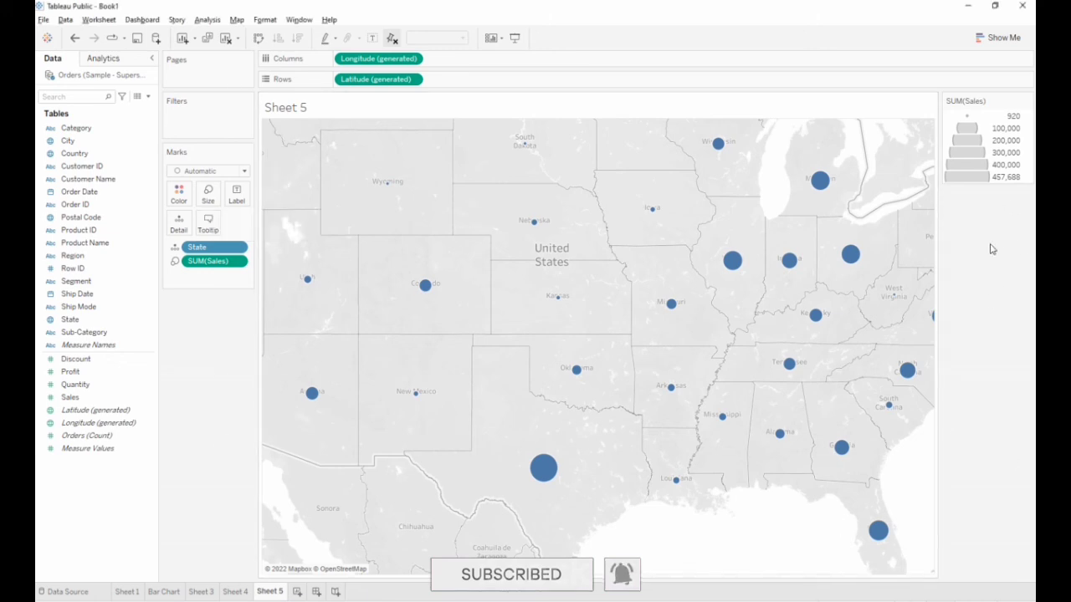
{"action": "left_click", "coordinate": [1028, 100]}
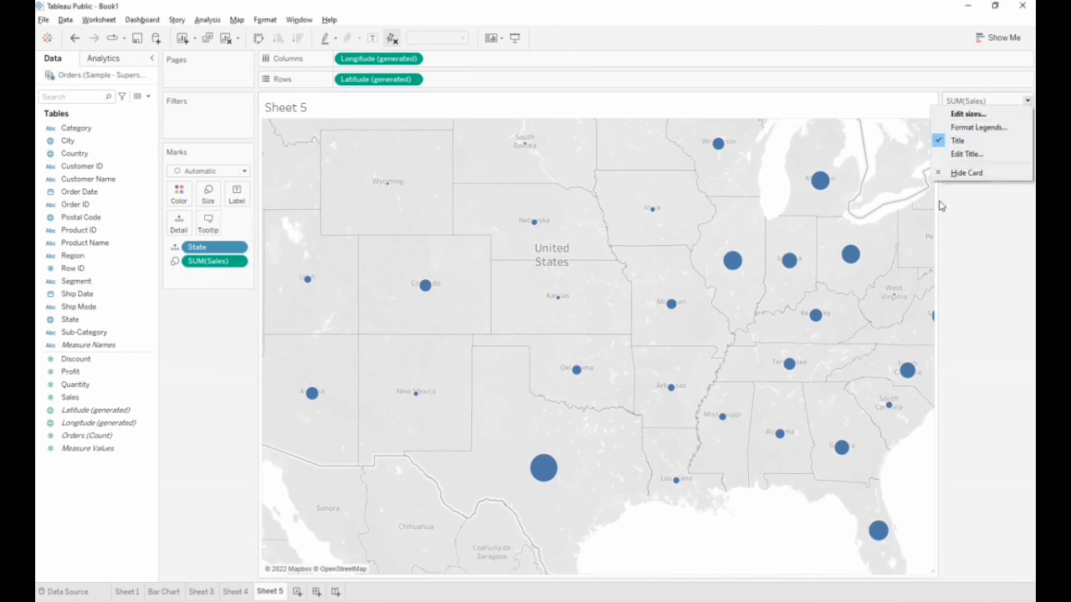
{"action": "left_click", "coordinate": [938, 248]}
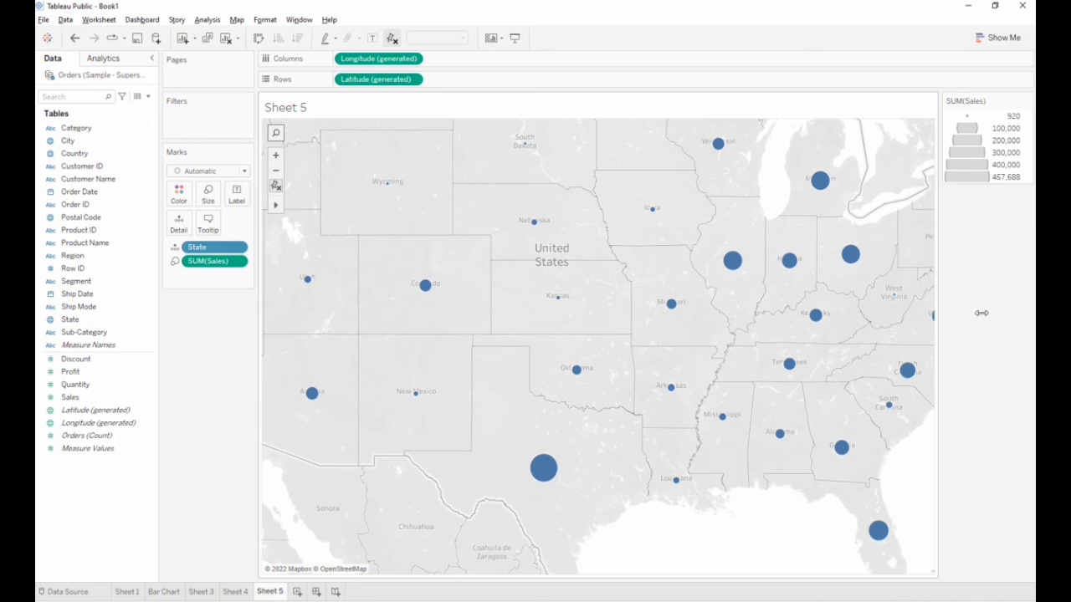
- Examine the state circles across the United States map and inspect the sales values for California and New York
{"action": "key", "text": "Left"}
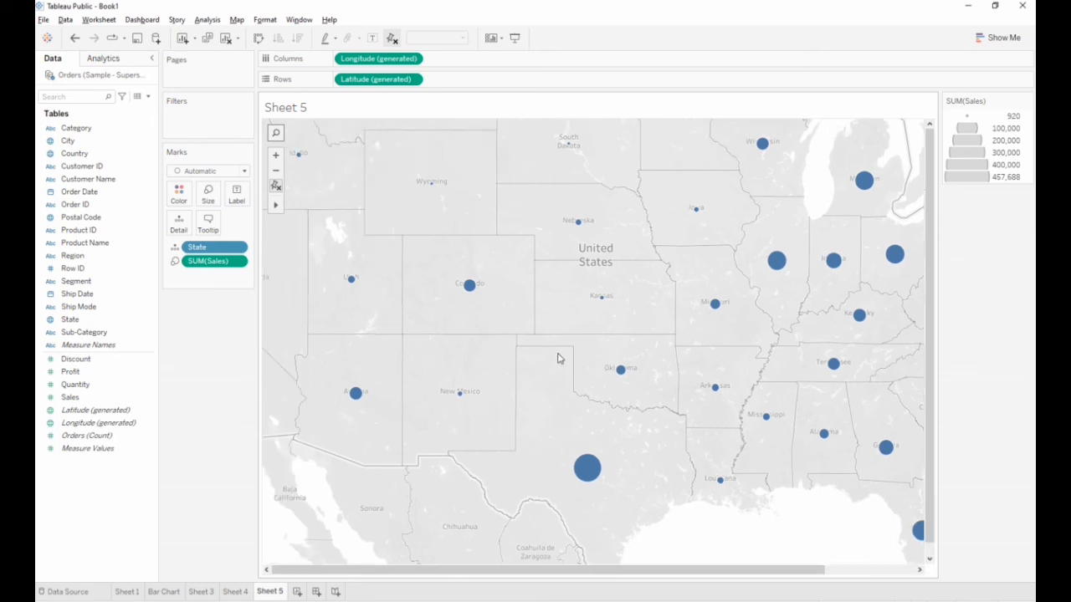
{"action": "scroll", "coordinate": [559, 358], "scroll_direction": "down", "scroll_amount": 4}
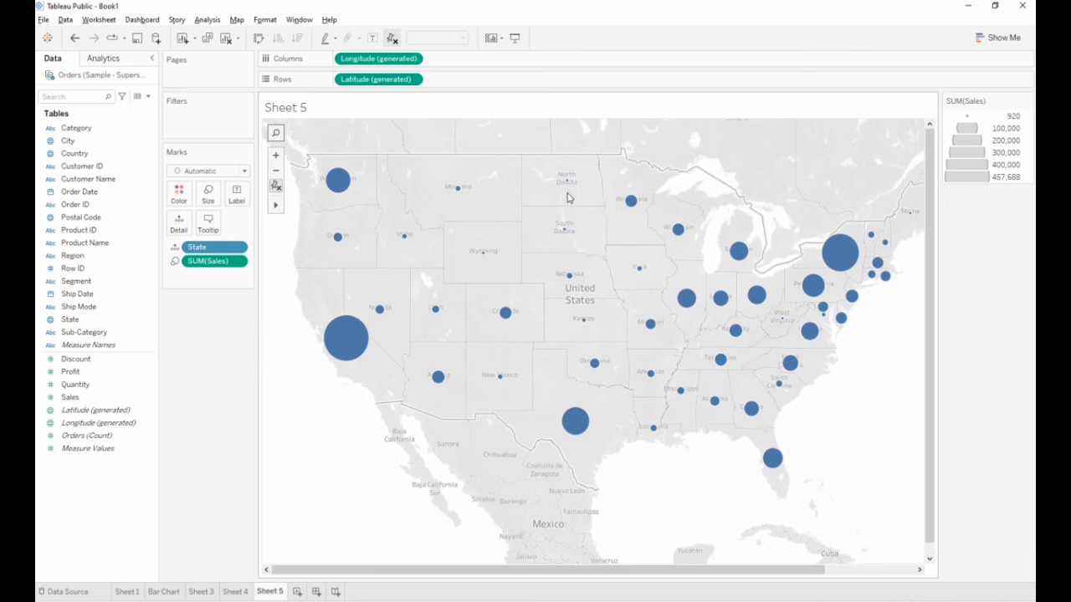
{"action": "scroll", "coordinate": [567, 198], "scroll_direction": "up", "scroll_amount": 5}
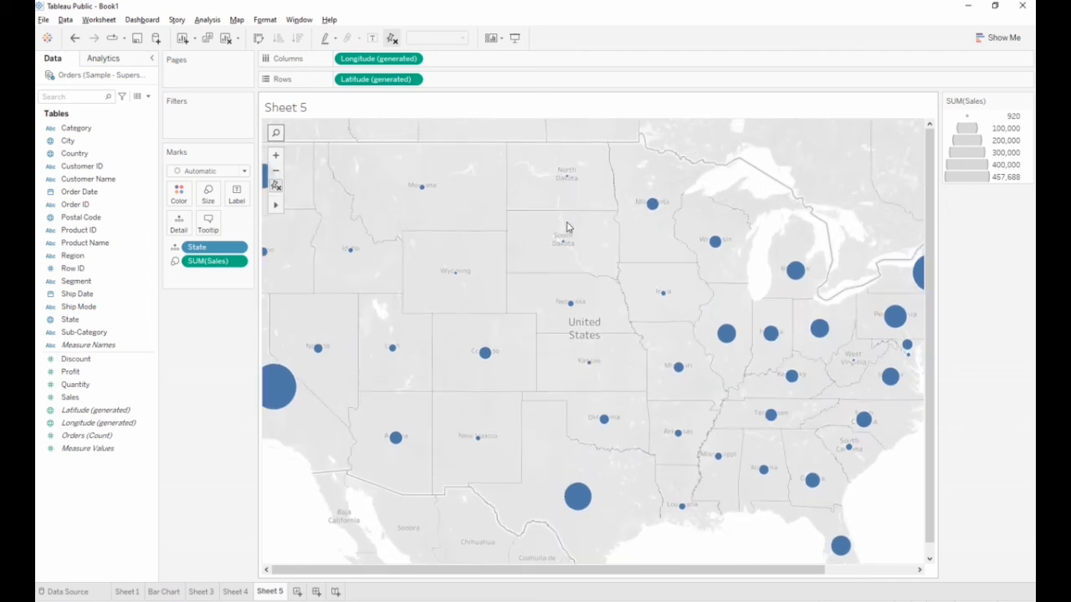
{"action": "scroll", "coordinate": [571, 235], "scroll_direction": "up", "scroll_amount": 4}
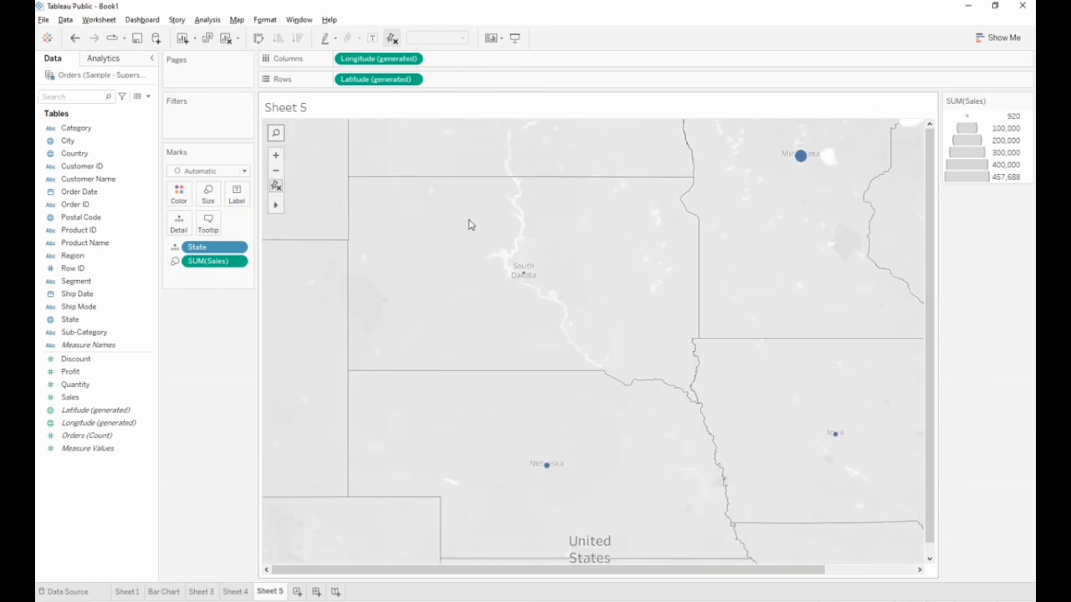
{"action": "scroll", "coordinate": [567, 226], "scroll_direction": "down", "scroll_amount": 1}
{"action": "scroll", "coordinate": [569, 216], "scroll_direction": "up", "scroll_amount": 1}
{"action": "scroll", "coordinate": [568, 220], "scroll_direction": "down", "scroll_amount": 2}
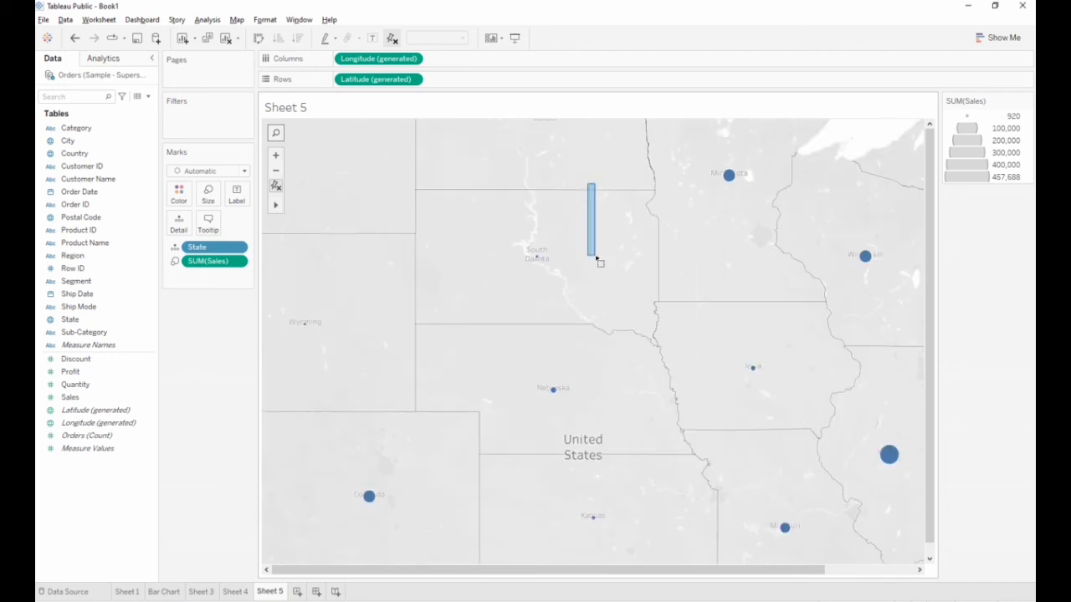
{"action": "mouse_move", "coordinate": [313, 160]}
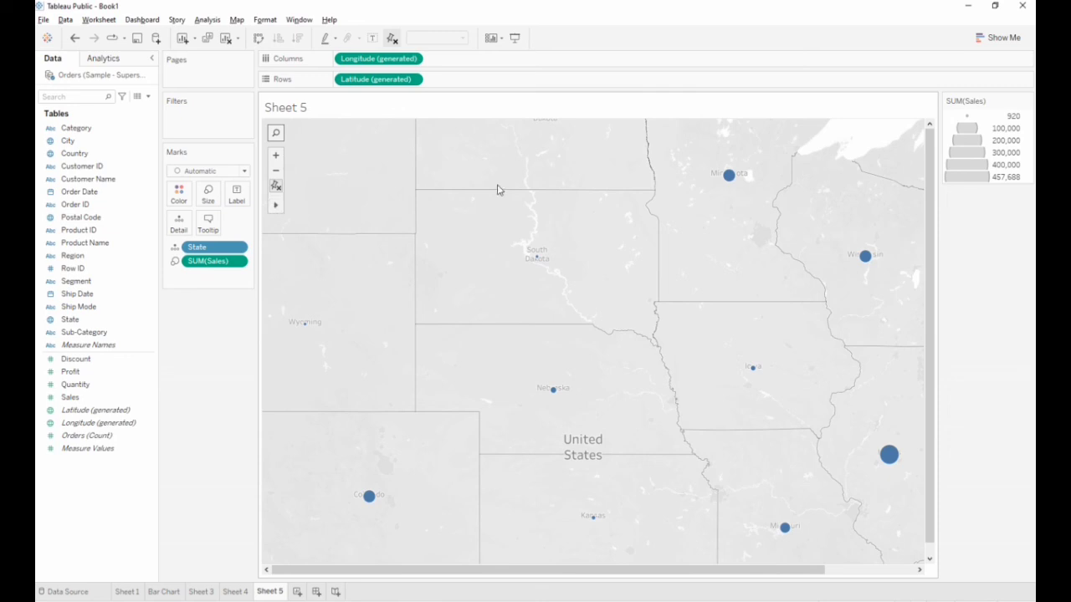
{"action": "scroll", "coordinate": [543, 231], "scroll_direction": "down", "scroll_amount": 2}
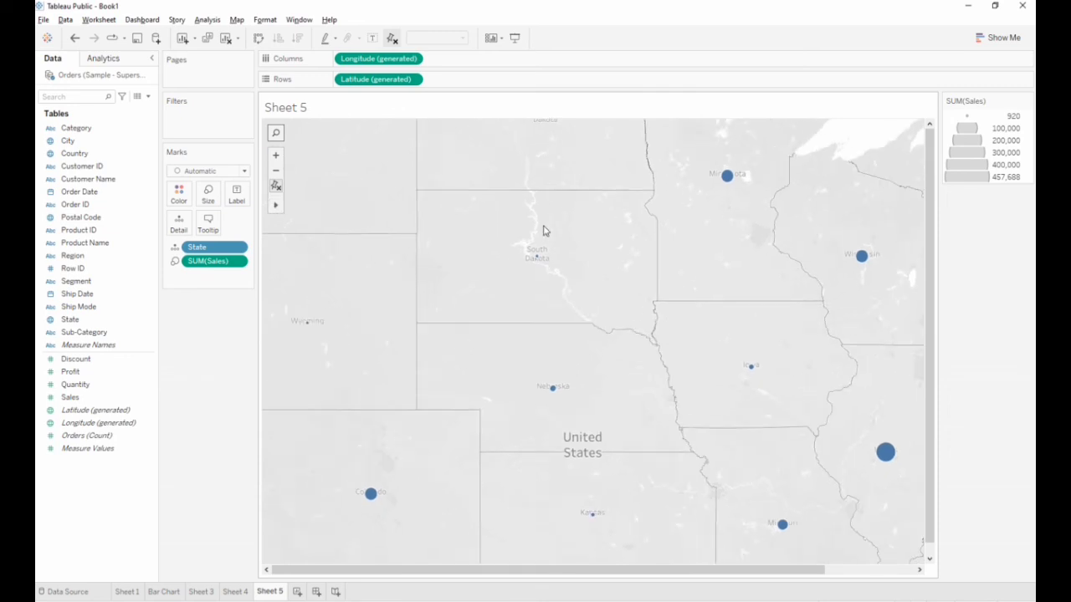
{"action": "scroll", "coordinate": [543, 231], "scroll_direction": "down", "scroll_amount": 2}
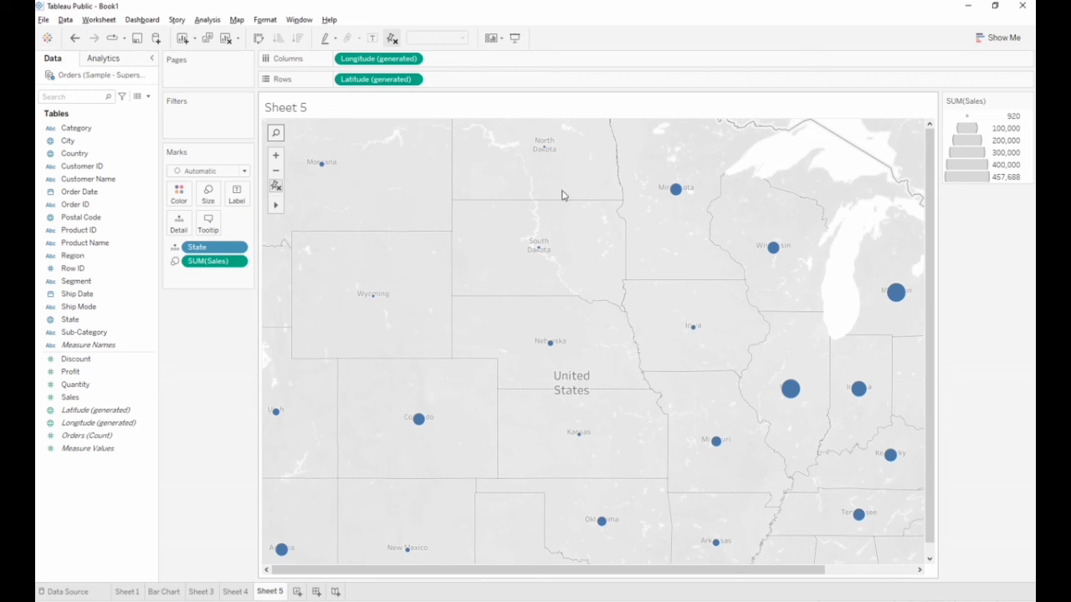
{"action": "scroll", "coordinate": [562, 195], "scroll_direction": "down", "scroll_amount": 3}
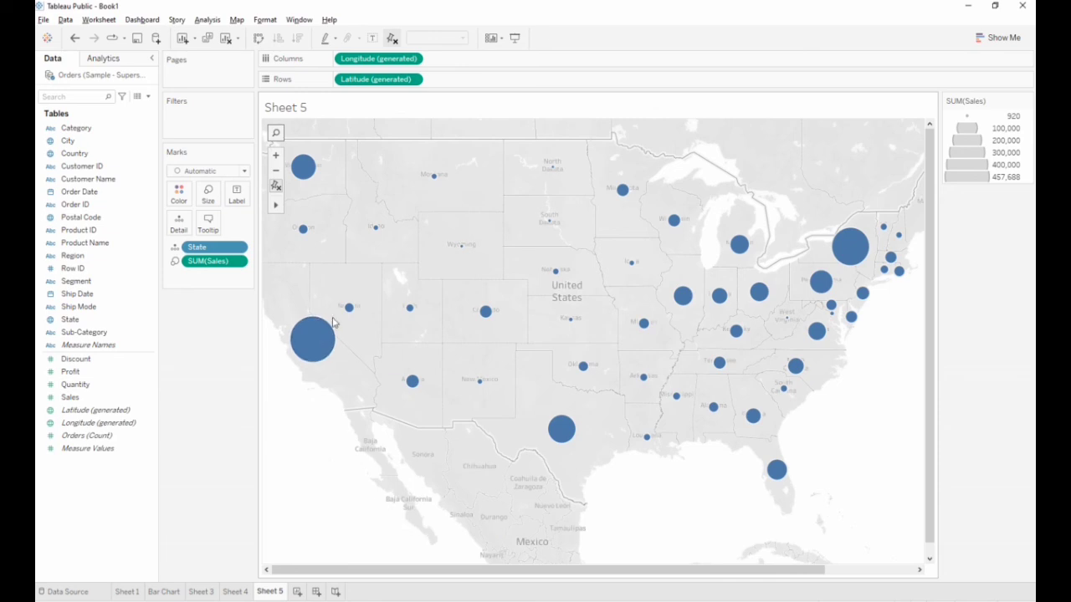
{"action": "mouse_move", "coordinate": [311, 345]}
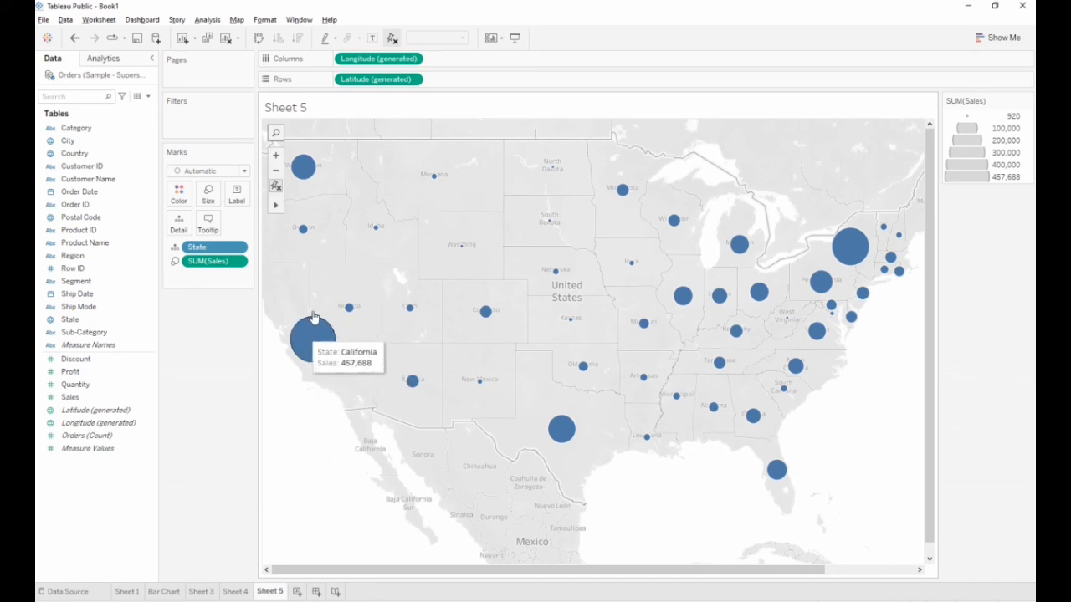
{"action": "mouse_move", "coordinate": [851, 257]}
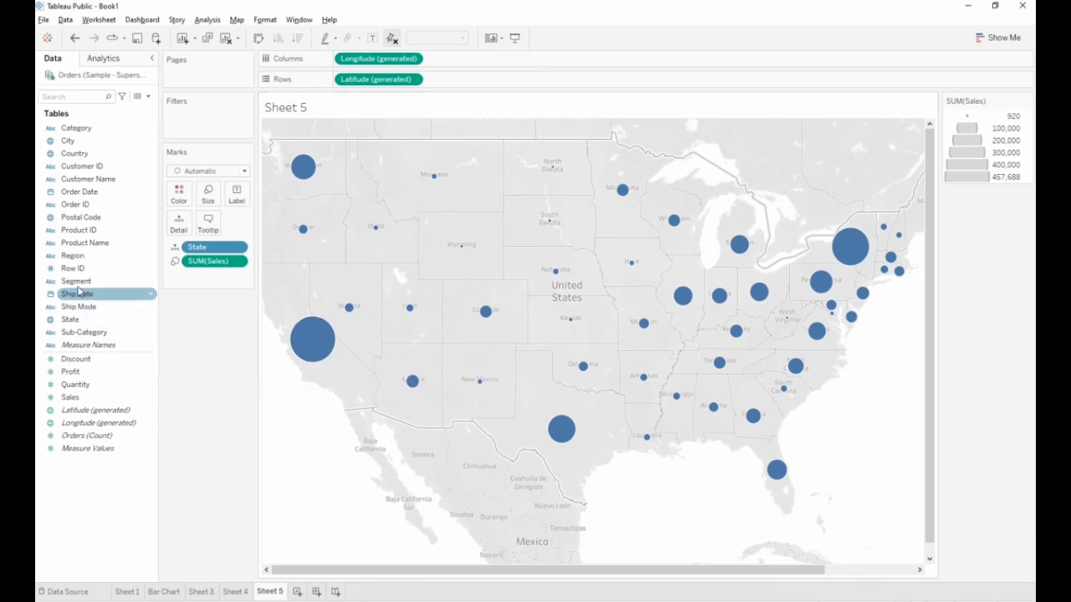
- Colour the state sales circles on the map by Region
{"action": "left_click_drag", "start_coordinate": [76, 262], "coordinate": [177, 194]}
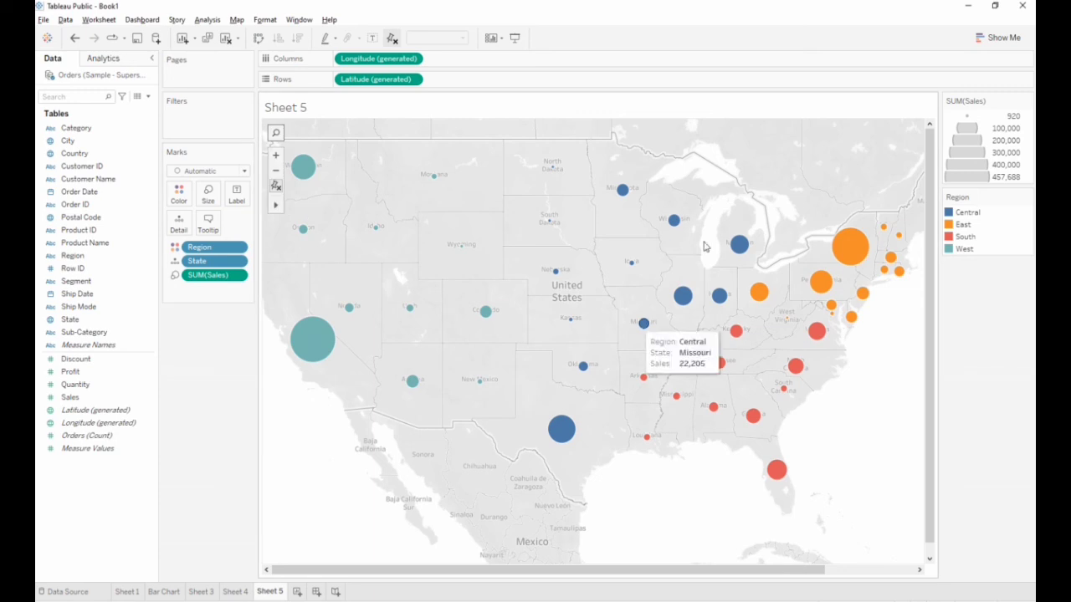
- Change the mark type of the Sheet 5 state sales map to Shape and open its shape choices
{"action": "left_click", "coordinate": [244, 170]}
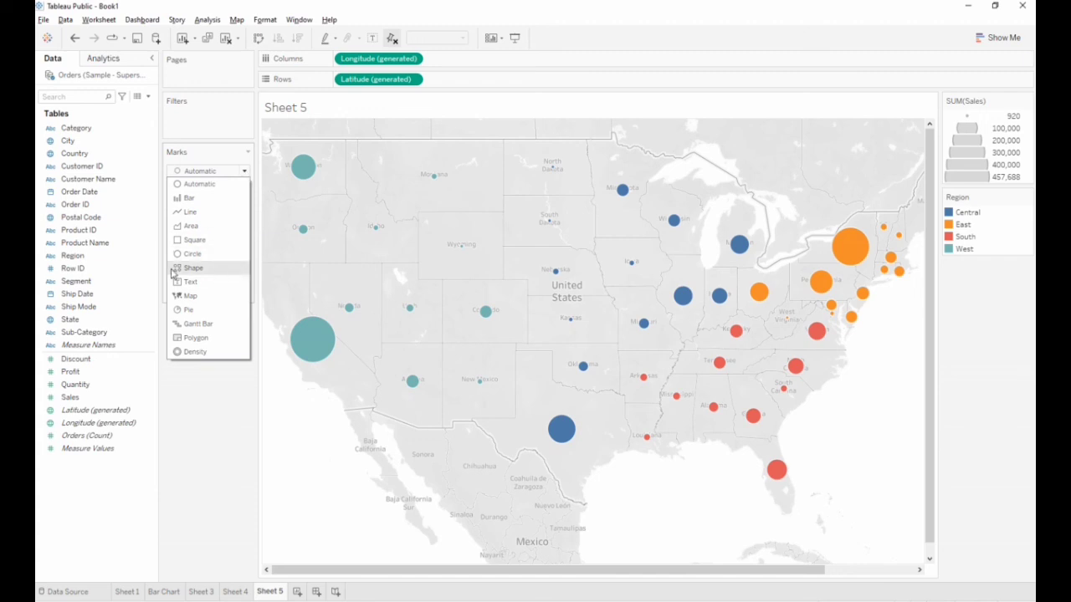
{"action": "left_click", "coordinate": [221, 268]}
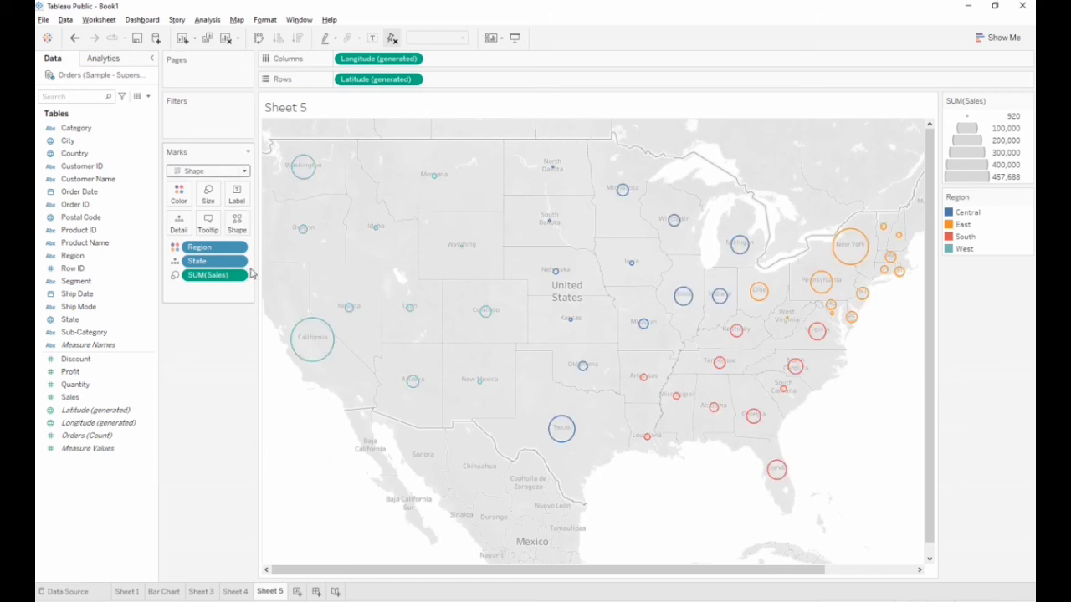
{"action": "left_click", "coordinate": [239, 226]}
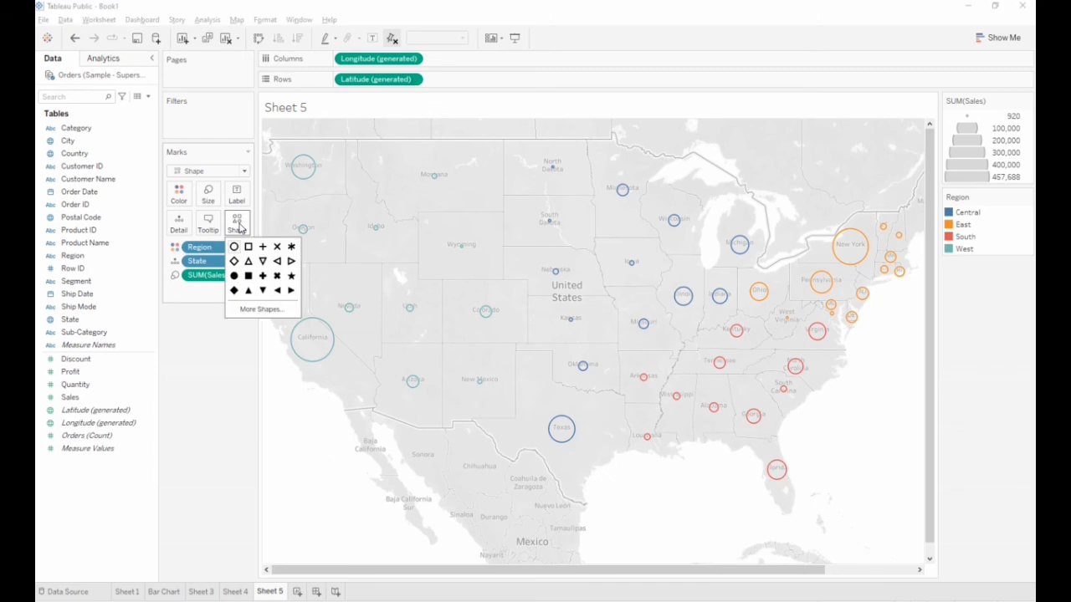
- Try the square, filled square, filled circle, diamond and filled triangle shapes for the state marks
{"action": "left_click", "coordinate": [249, 247]}
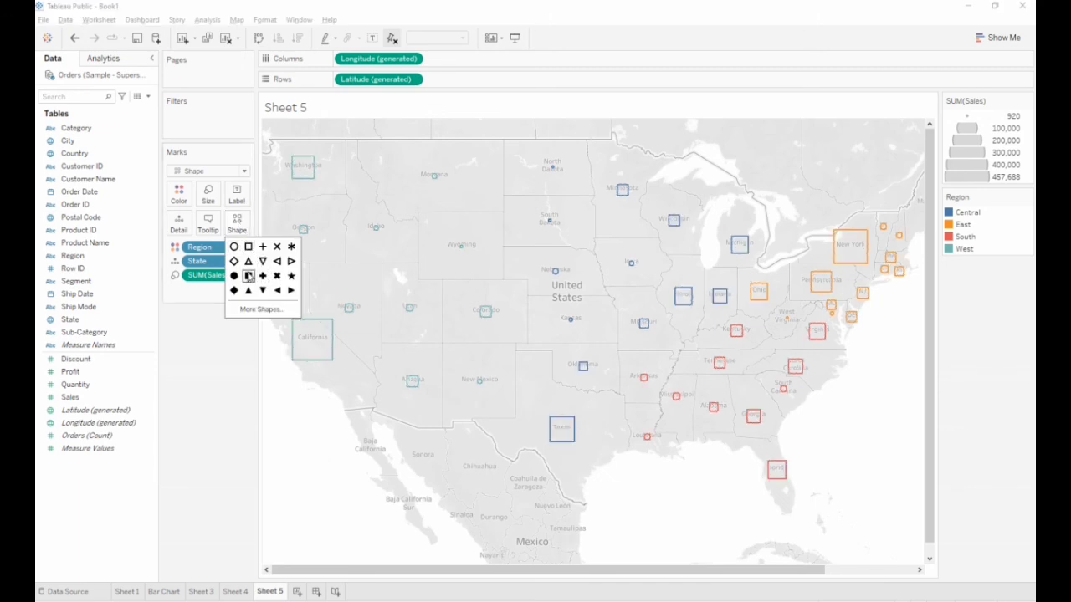
{"action": "left_click", "coordinate": [249, 276]}
{"action": "left_click", "coordinate": [234, 276]}
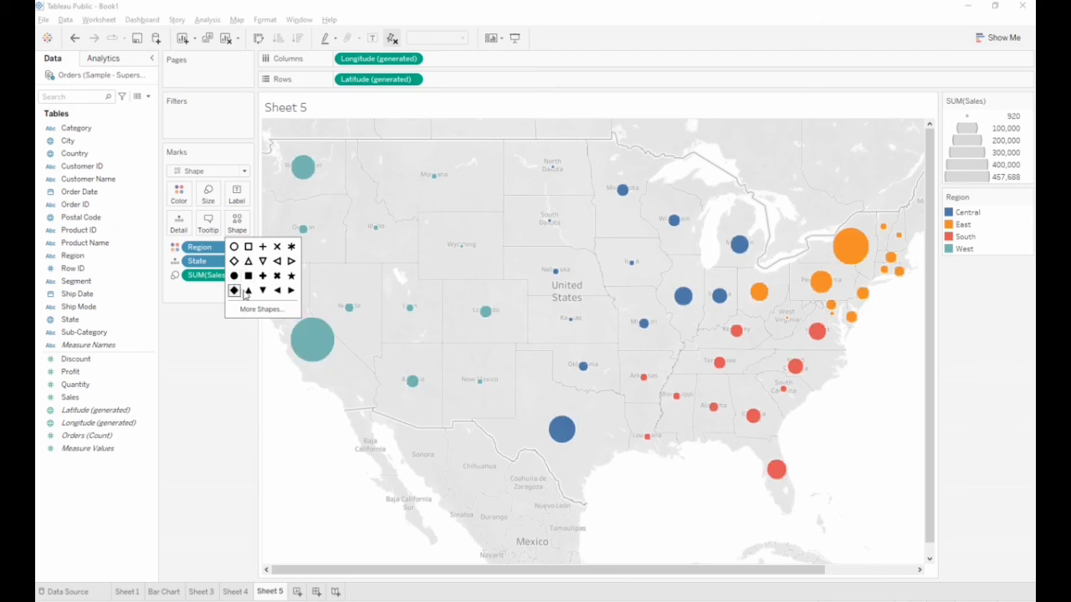
{"action": "left_click", "coordinate": [234, 290]}
{"action": "left_click", "coordinate": [248, 290]}
{"action": "left_click", "coordinate": [262, 291]}
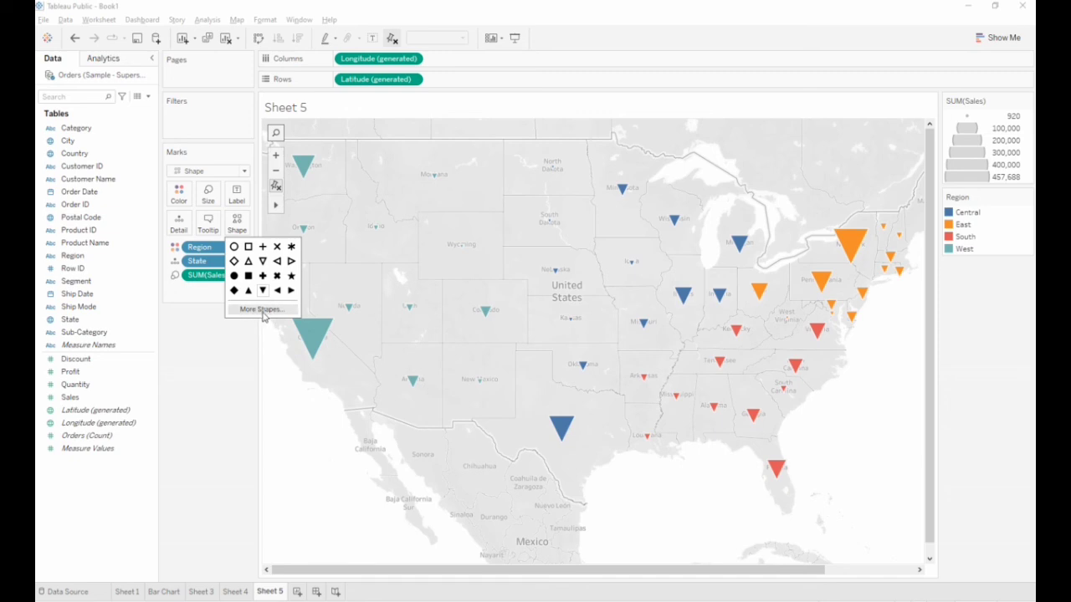
- Assign the bug shape from the Bug Tracking palette to the state marks and apply it
{"action": "left_click", "coordinate": [262, 310]}
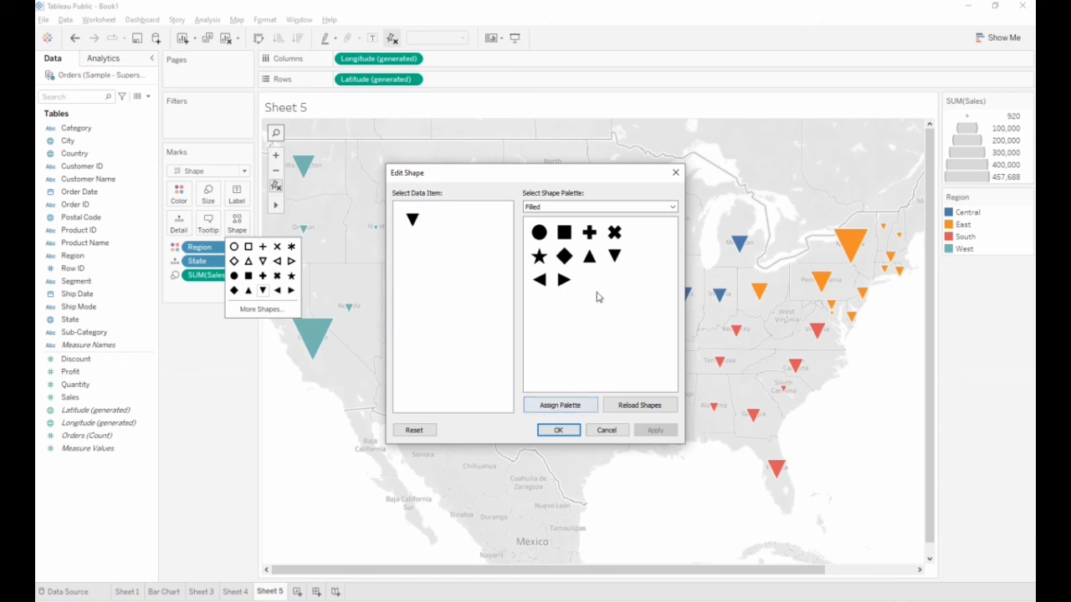
{"action": "left_click", "coordinate": [672, 206]}
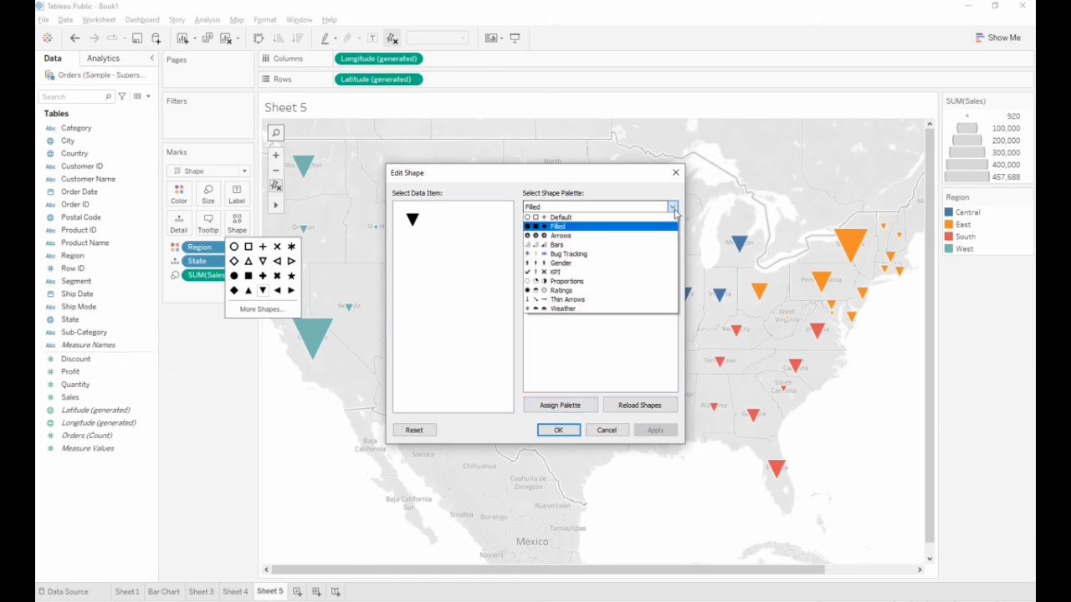
{"action": "left_click", "coordinate": [551, 254]}
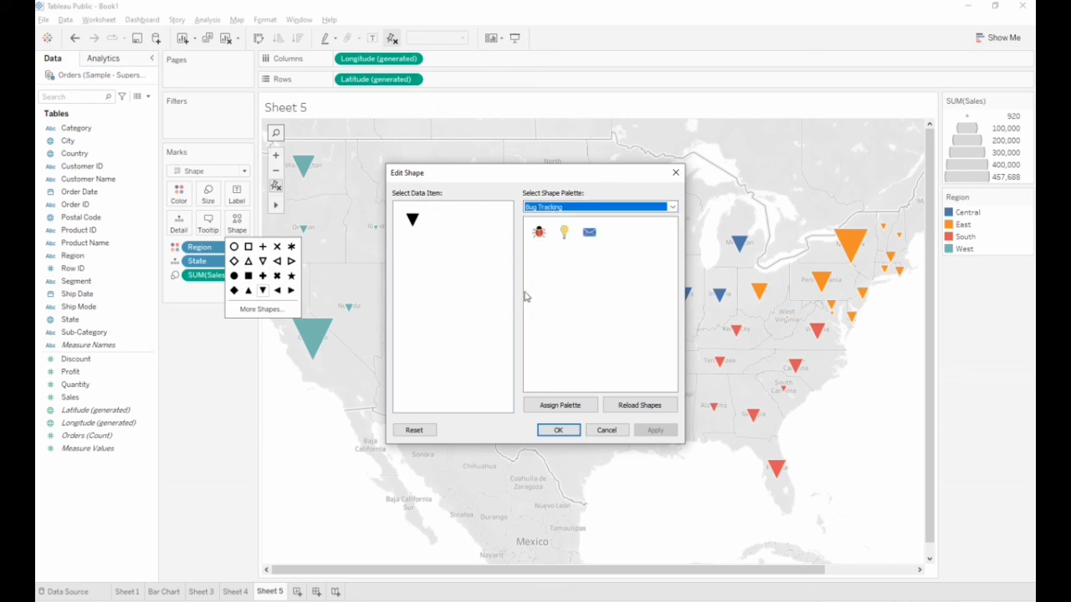
{"action": "left_click", "coordinate": [540, 233]}
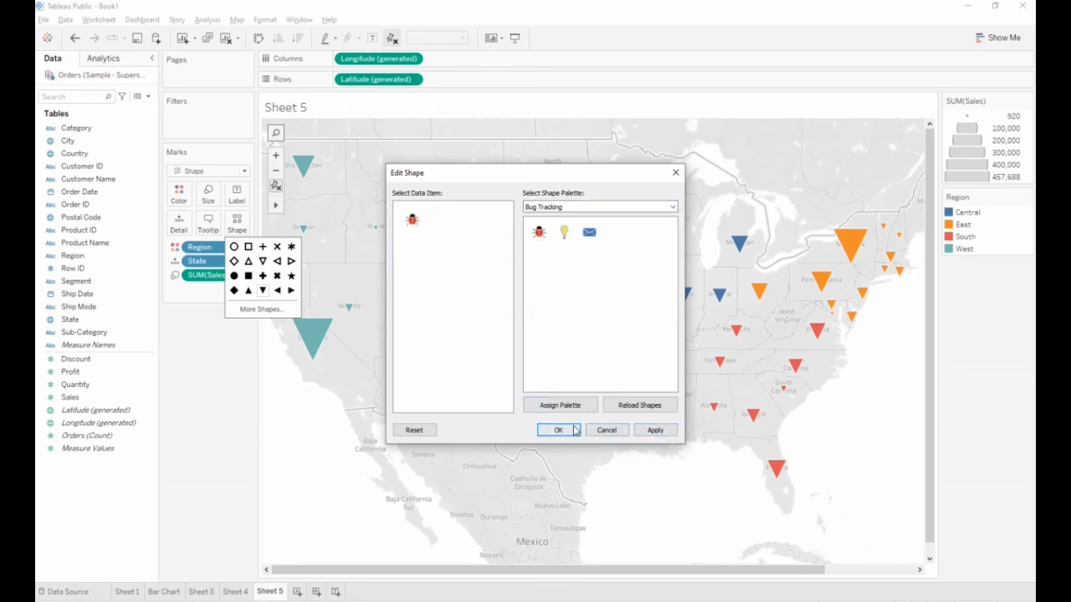
{"action": "left_click", "coordinate": [651, 432]}
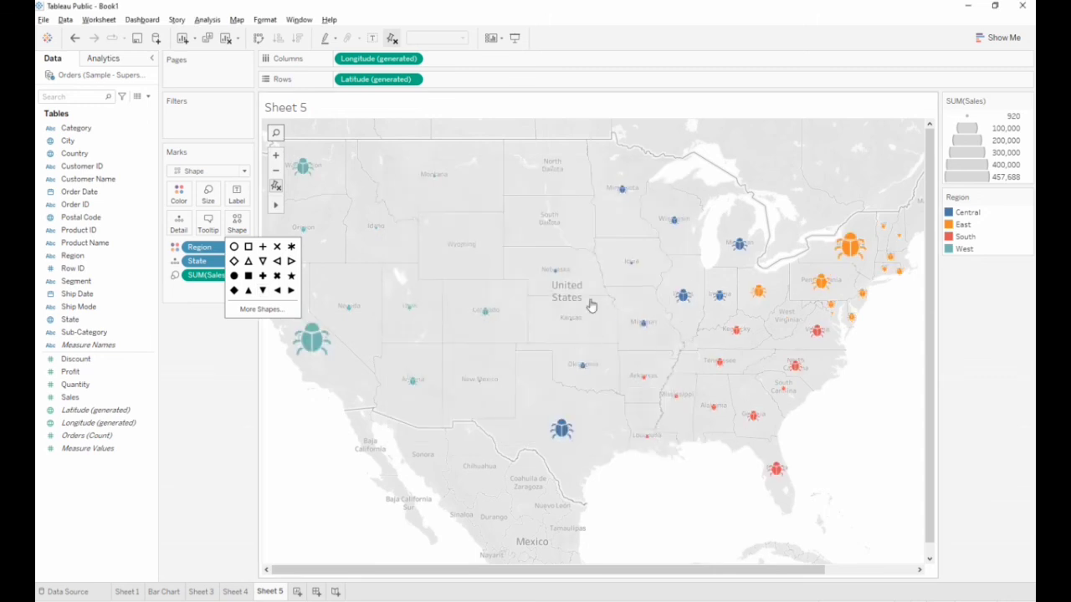
{"action": "left_click", "coordinate": [332, 458]}
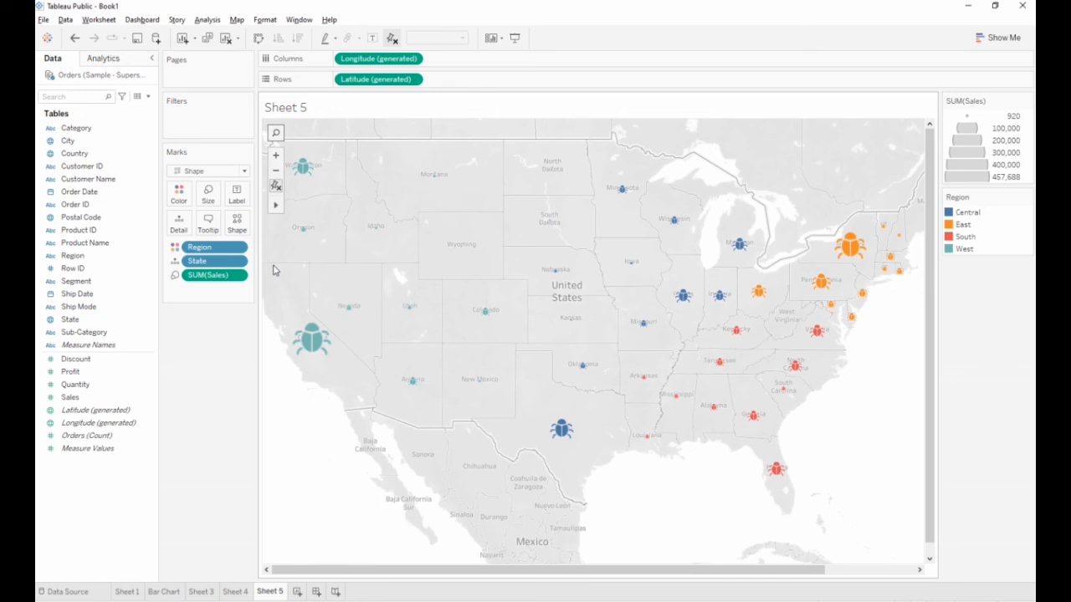
- Create a new dashboard, revisit the Sheet 5 map and return to the empty dashboard
{"action": "left_click", "coordinate": [142, 20]}
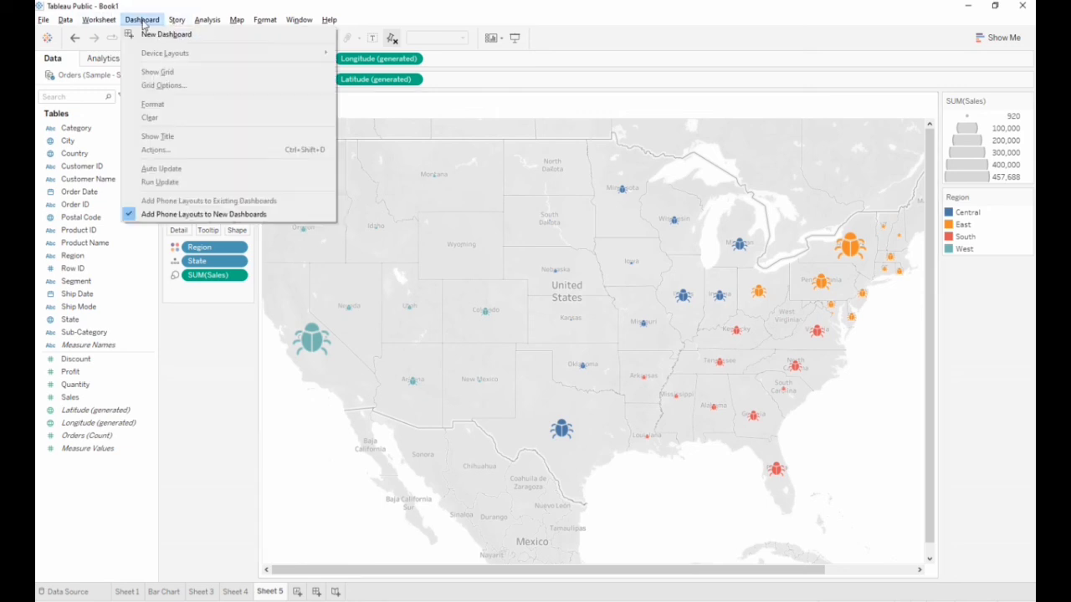
{"action": "left_click", "coordinate": [184, 37]}
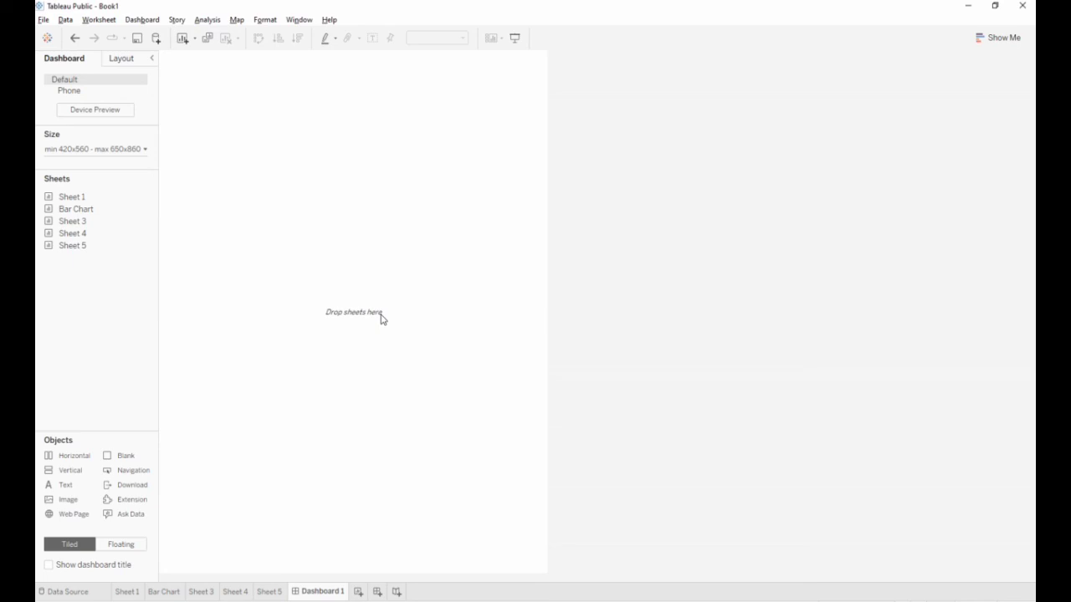
{"action": "left_click", "coordinate": [270, 591]}
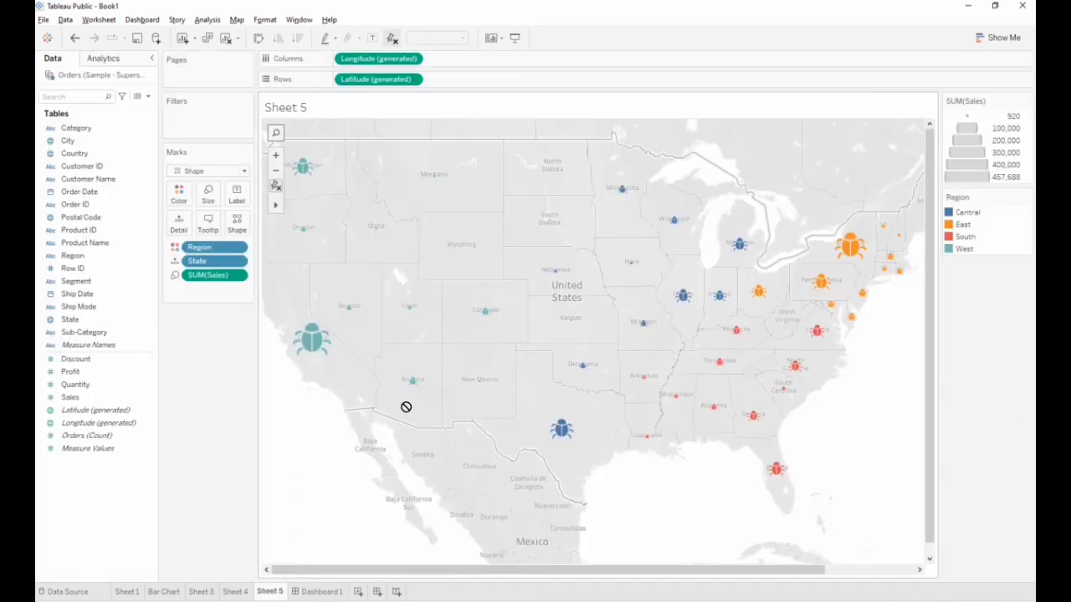
{"action": "mouse_move", "coordinate": [278, 596]}
{"action": "left_mouse_down"}
{"action": "mouse_move", "coordinate": [330, 596]}
{"action": "mouse_move", "coordinate": [263, 594]}
{"action": "left_mouse_up"}
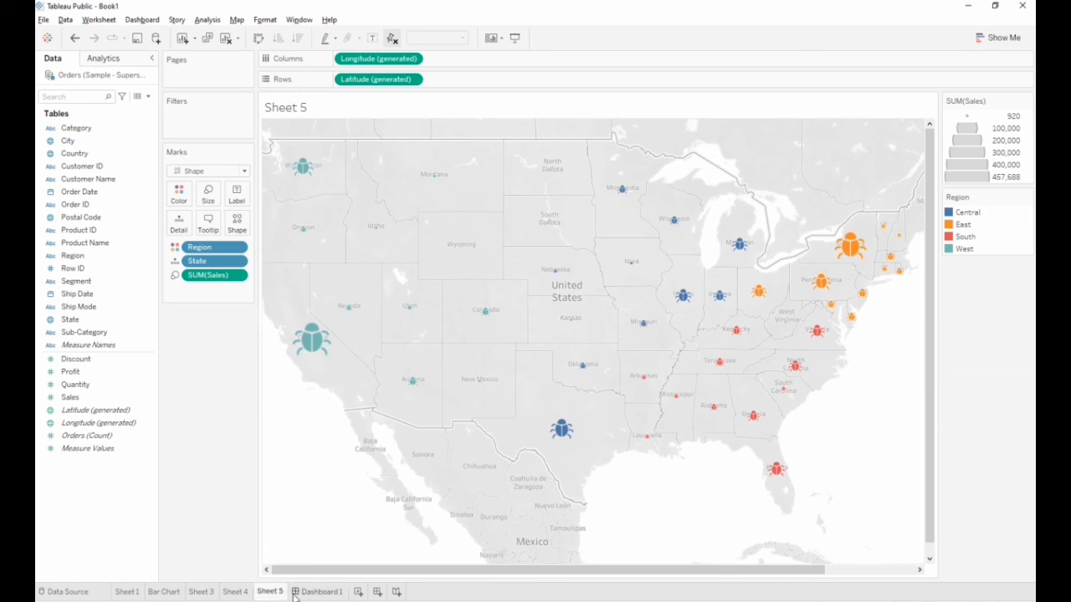
{"action": "left_click", "coordinate": [316, 592]}
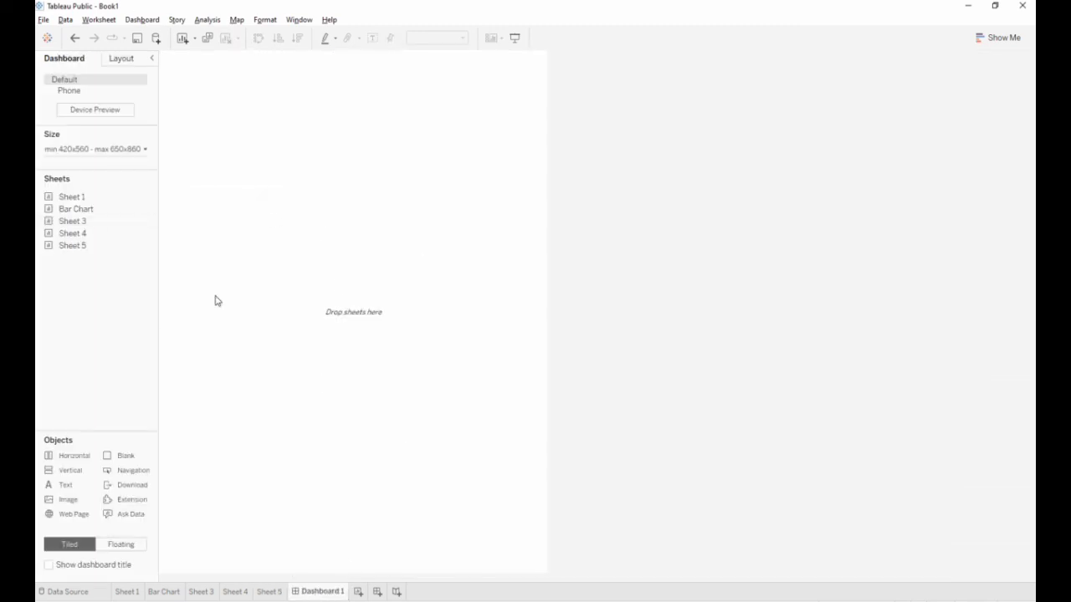
- Place the Sheet 5 map on Dashboard 1 and widen it by narrowing the legend column
{"action": "mouse_move", "coordinate": [84, 248]}
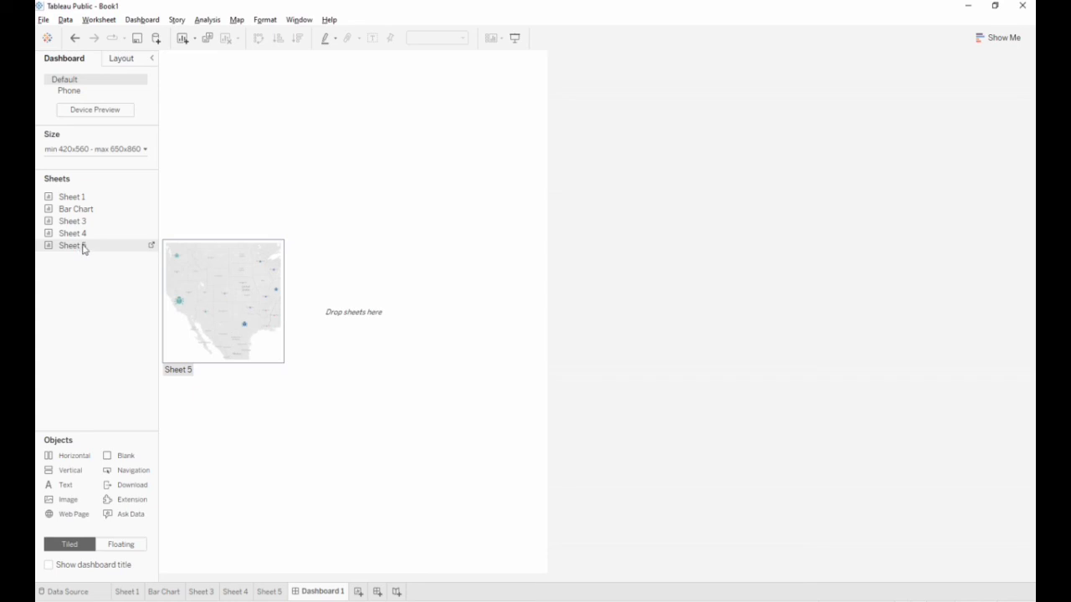
{"action": "left_click_drag", "start_coordinate": [81, 248], "coordinate": [667, 286]}
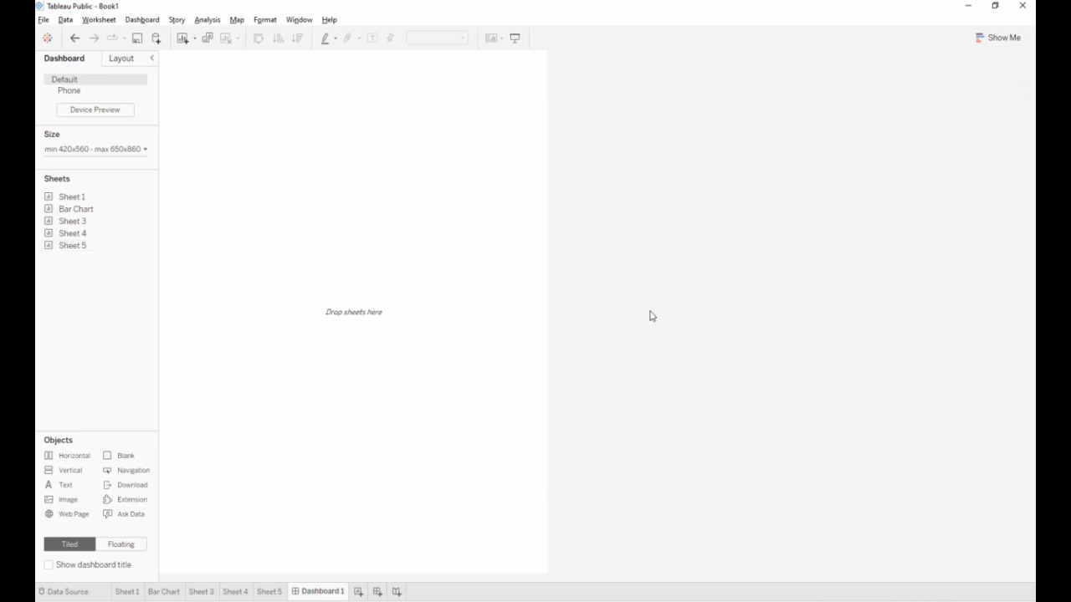
{"action": "left_click_drag", "start_coordinate": [78, 246], "coordinate": [344, 364]}
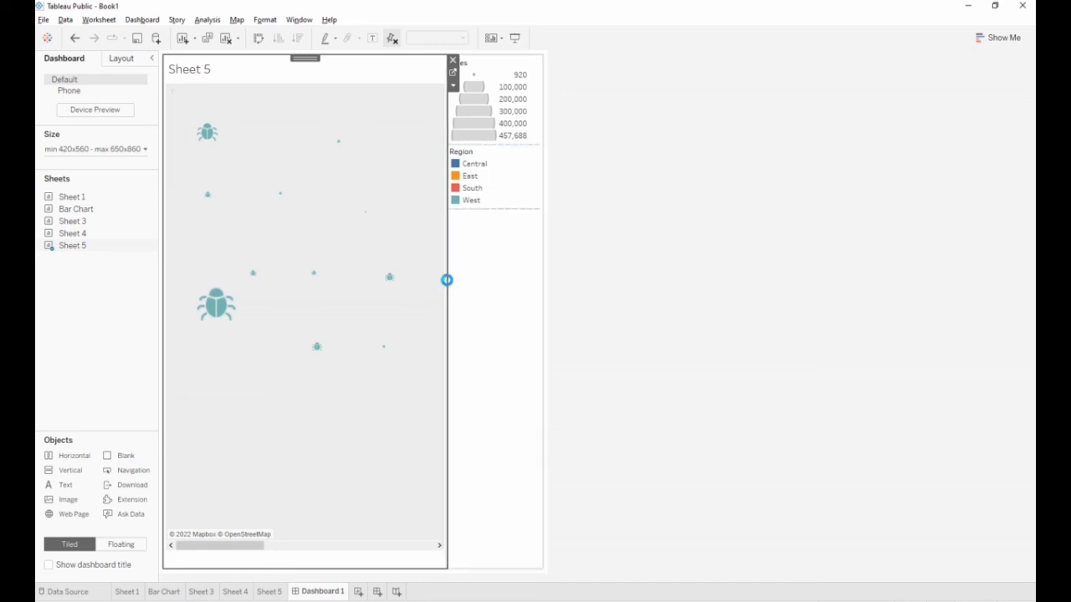
{"action": "left_click_drag", "start_coordinate": [445, 277], "coordinate": [703, 345]}
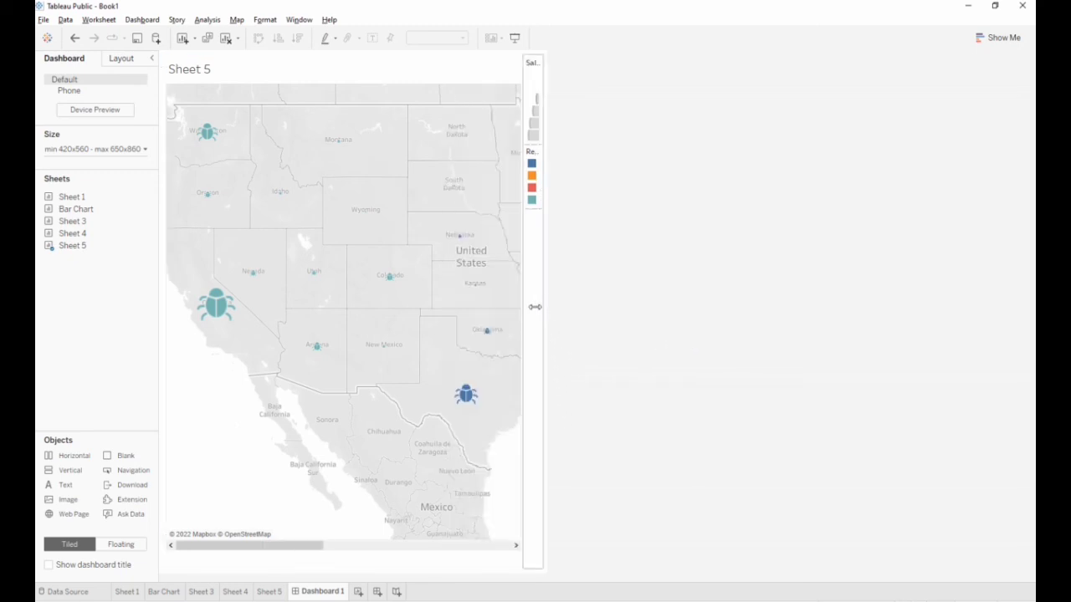
{"action": "left_click_drag", "start_coordinate": [543, 307], "coordinate": [607, 341]}
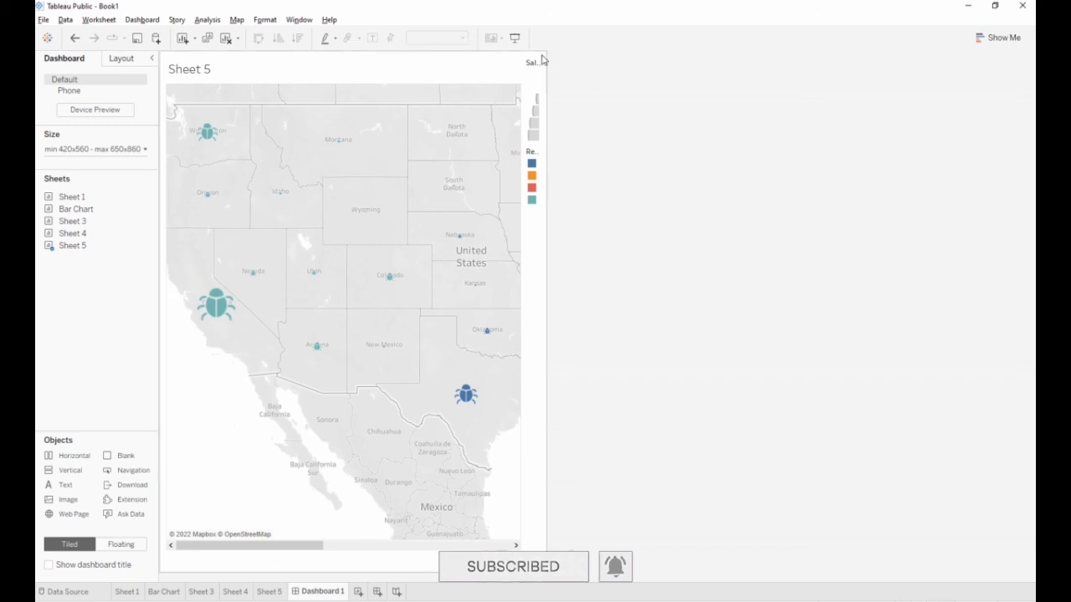
- Zoom the map in Dashboard 1 out until Canada and the bug-marked United States are both in view
{"action": "left_click", "coordinate": [489, 126]}
{"action": "left_click_drag", "start_coordinate": [524, 101], "coordinate": [631, 188]}
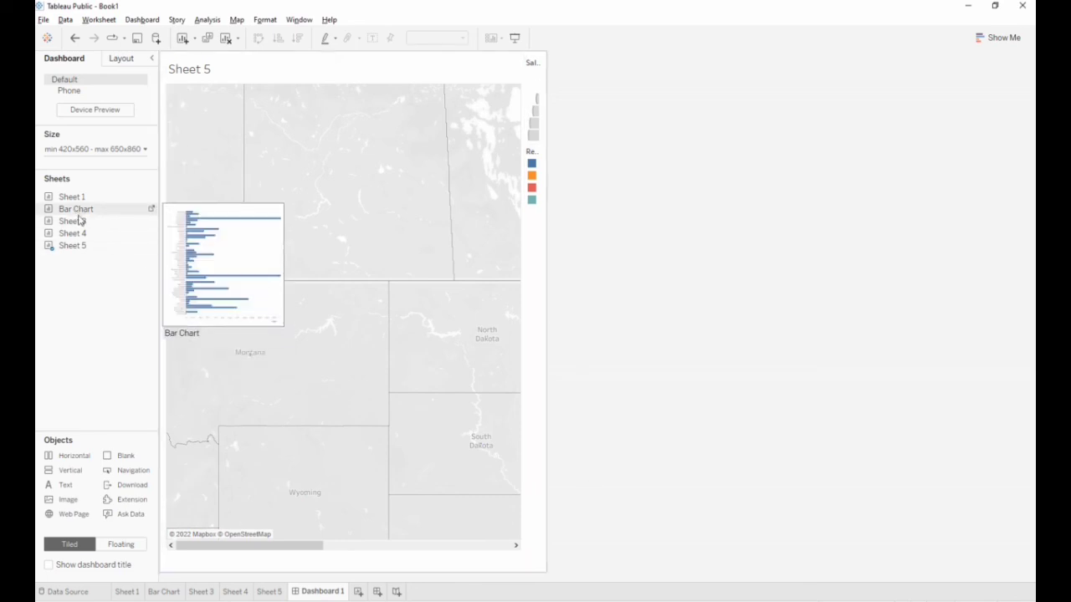
{"action": "mouse_move", "coordinate": [84, 238]}
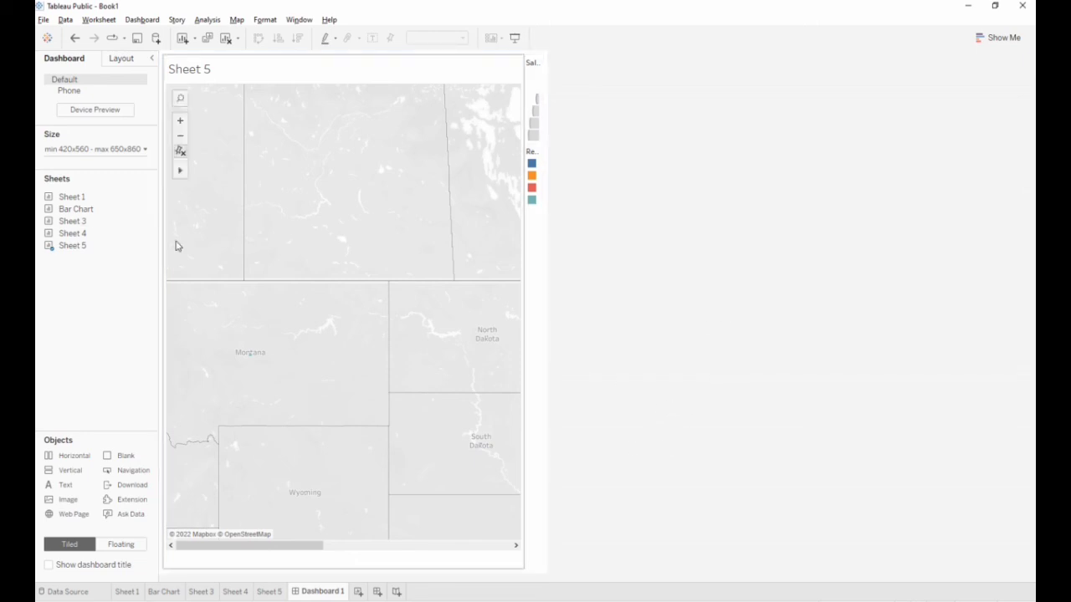
{"action": "left_click", "coordinate": [508, 160]}
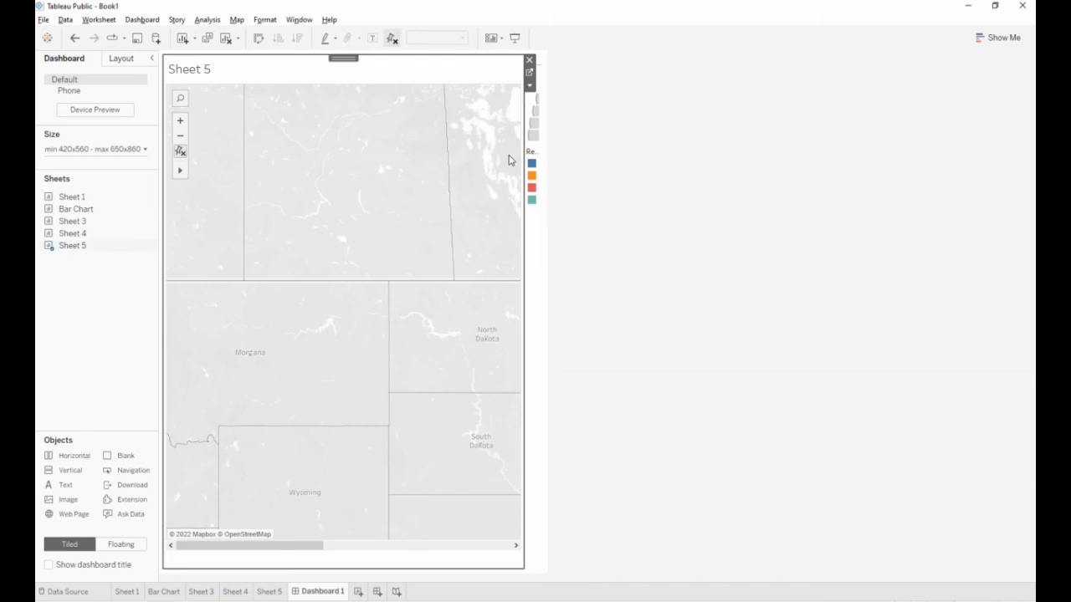
{"action": "scroll", "coordinate": [344, 126], "scroll_direction": "up", "scroll_amount": 3}
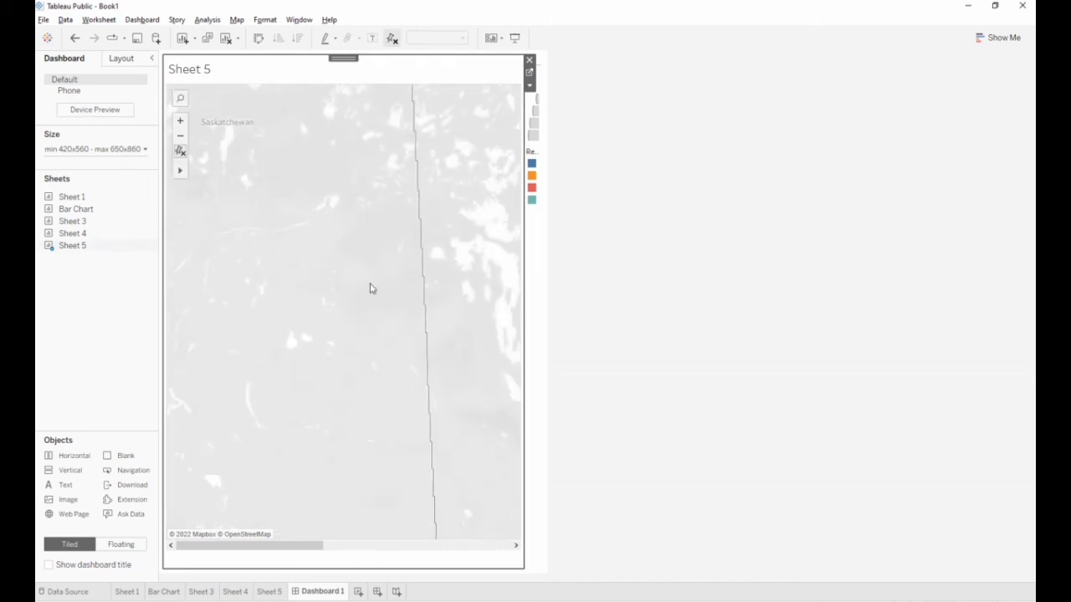
{"action": "scroll", "coordinate": [376, 270], "scroll_direction": "up", "scroll_amount": 2}
{"action": "scroll", "coordinate": [373, 269], "scroll_direction": "down", "scroll_amount": 6}
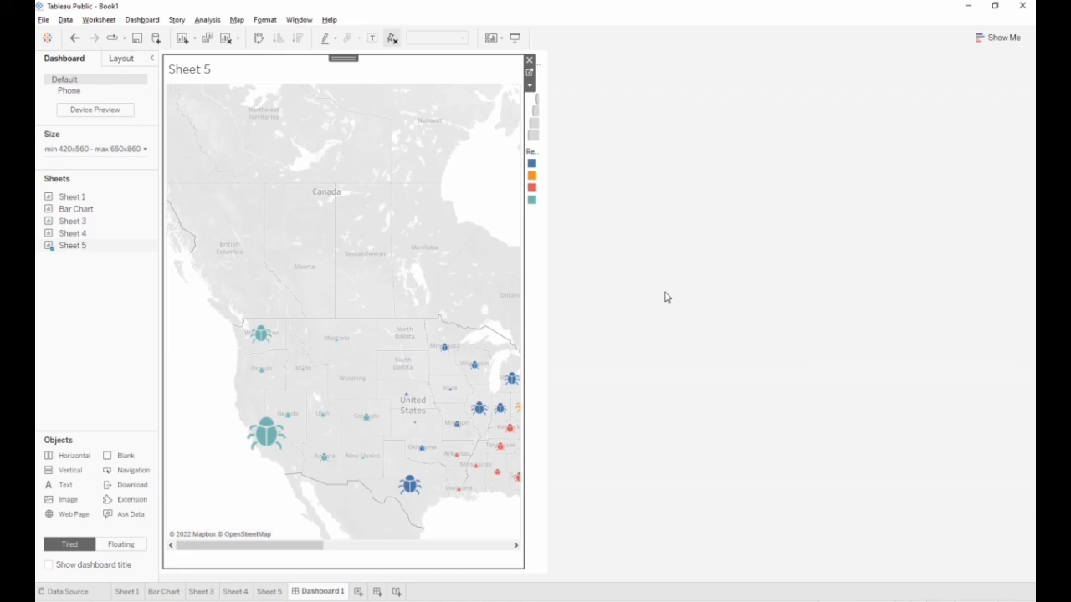
- Zoom in slightly on the map in the Sheet 5 worksheet and return to Dashboard 1
{"action": "left_click", "coordinate": [270, 593]}
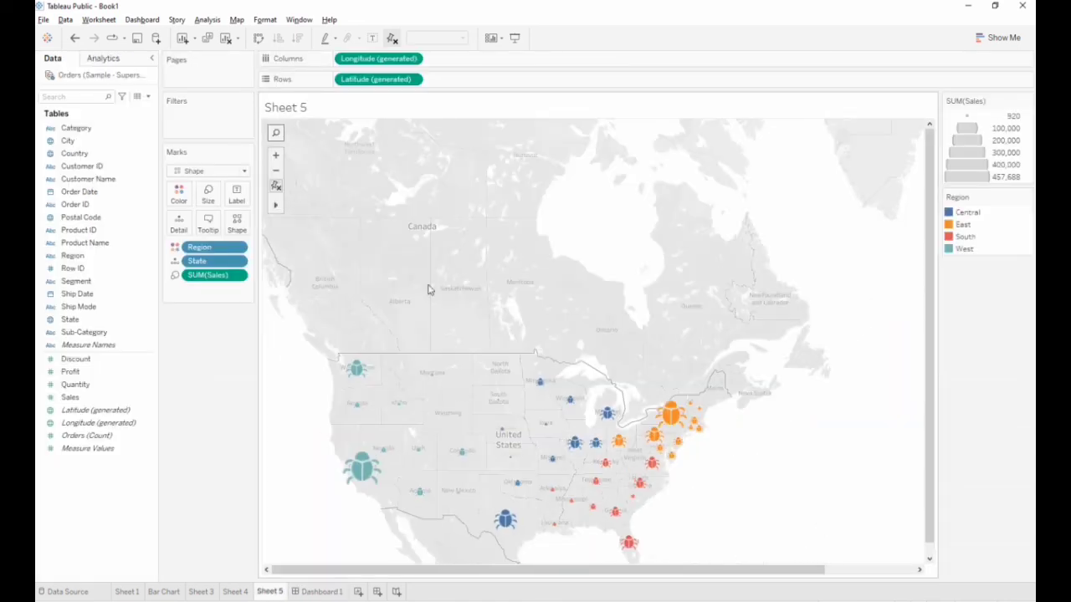
{"action": "scroll", "coordinate": [610, 347], "scroll_direction": "up", "scroll_amount": 2}
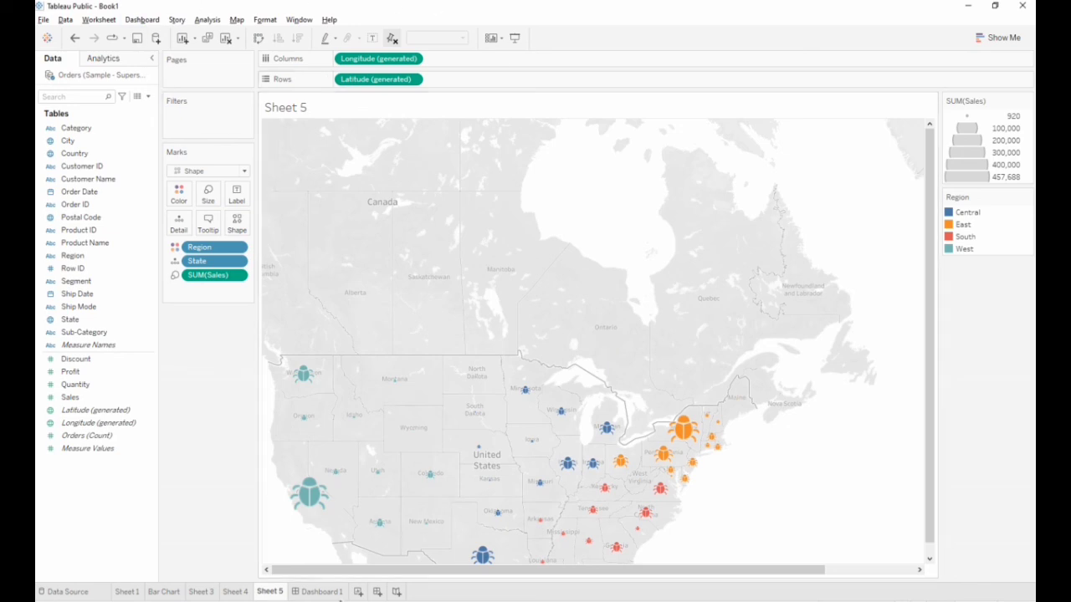
{"action": "left_click", "coordinate": [318, 592]}
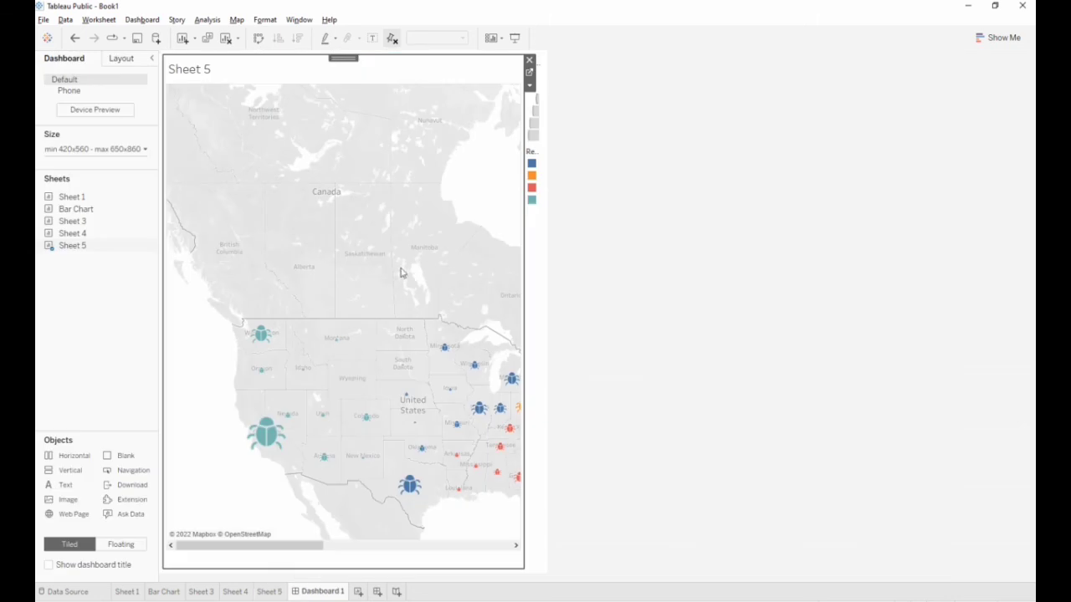
- Create a second dashboard and place the Sheet 4 sub-category bar chart on it, widened against a narrow Profit legend
{"action": "left_click", "coordinate": [141, 19]}
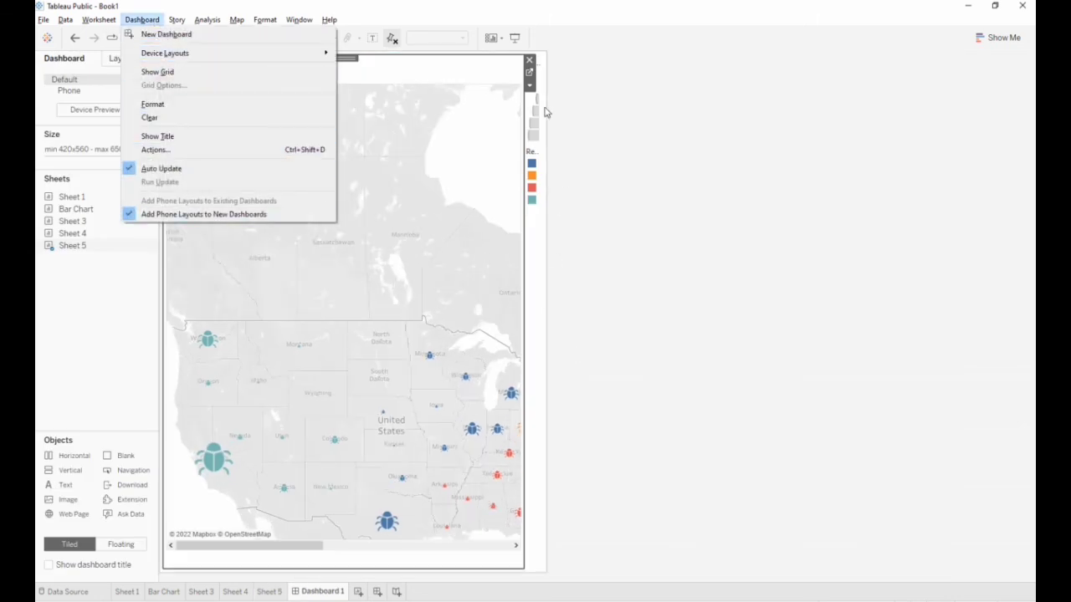
{"action": "left_click", "coordinate": [176, 36]}
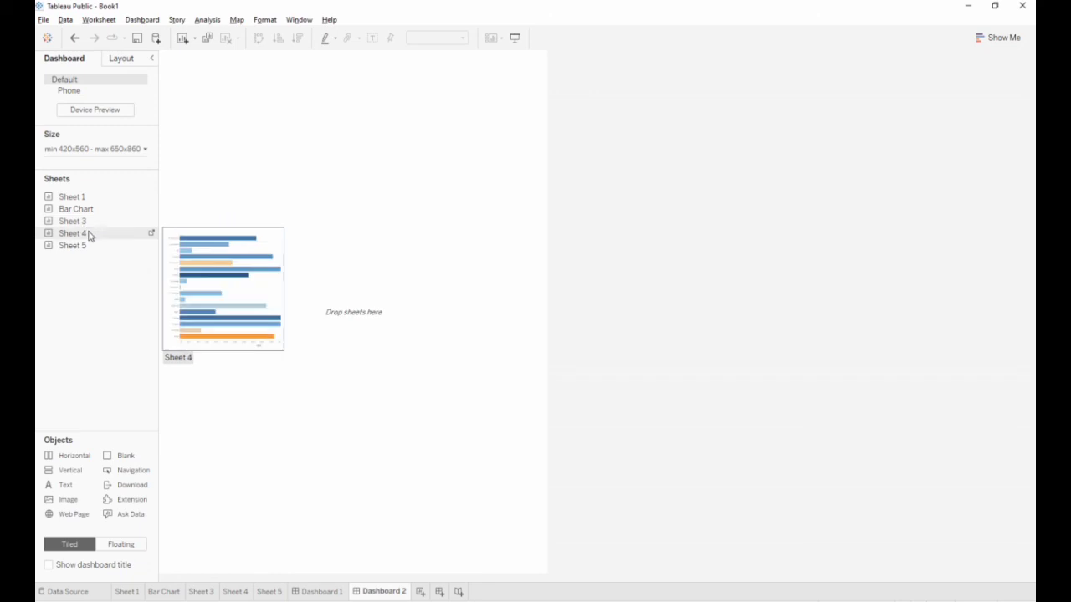
{"action": "left_click_drag", "start_coordinate": [172, 280], "coordinate": [388, 416]}
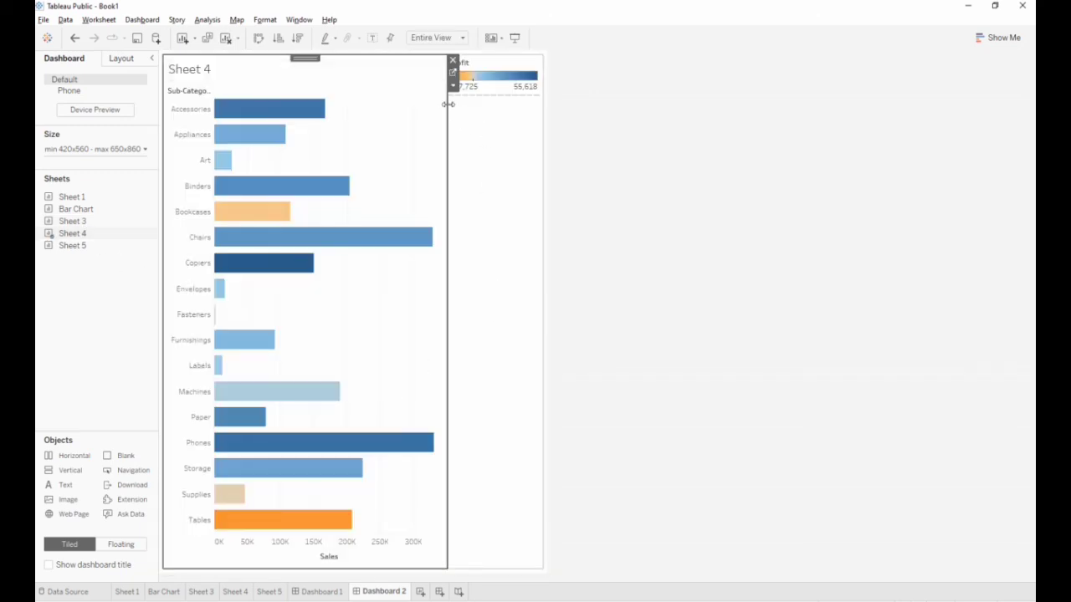
{"action": "left_click_drag", "start_coordinate": [448, 106], "coordinate": [565, 276]}
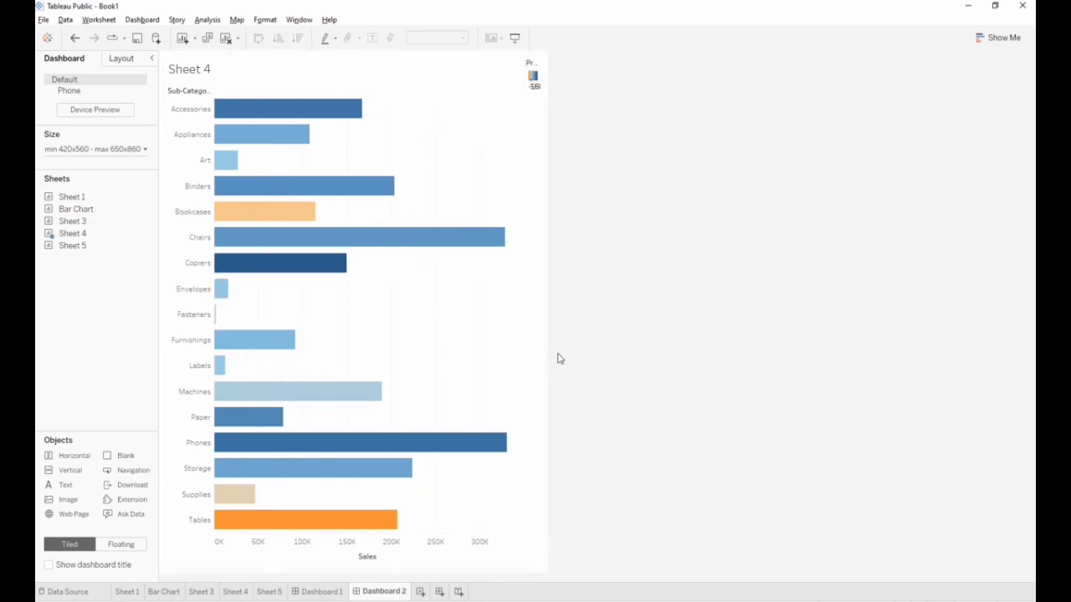
- Set Dashboard 2 to add new objects as floating, and switch the dashboard title on and back off
{"action": "left_click", "coordinate": [121, 545]}
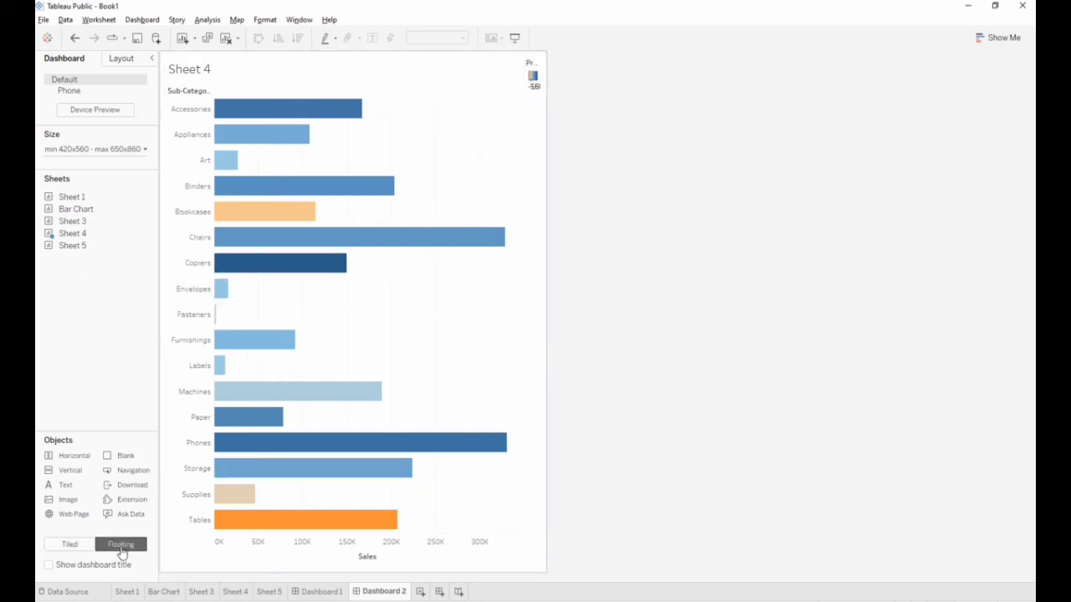
{"action": "left_click", "coordinate": [49, 566]}
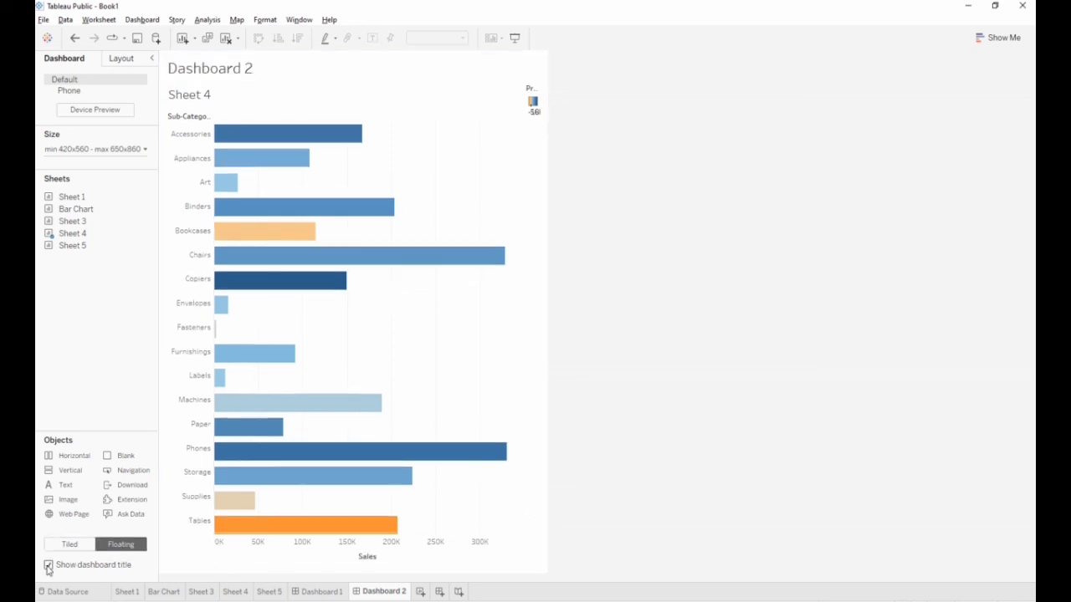
{"action": "left_click", "coordinate": [48, 565]}
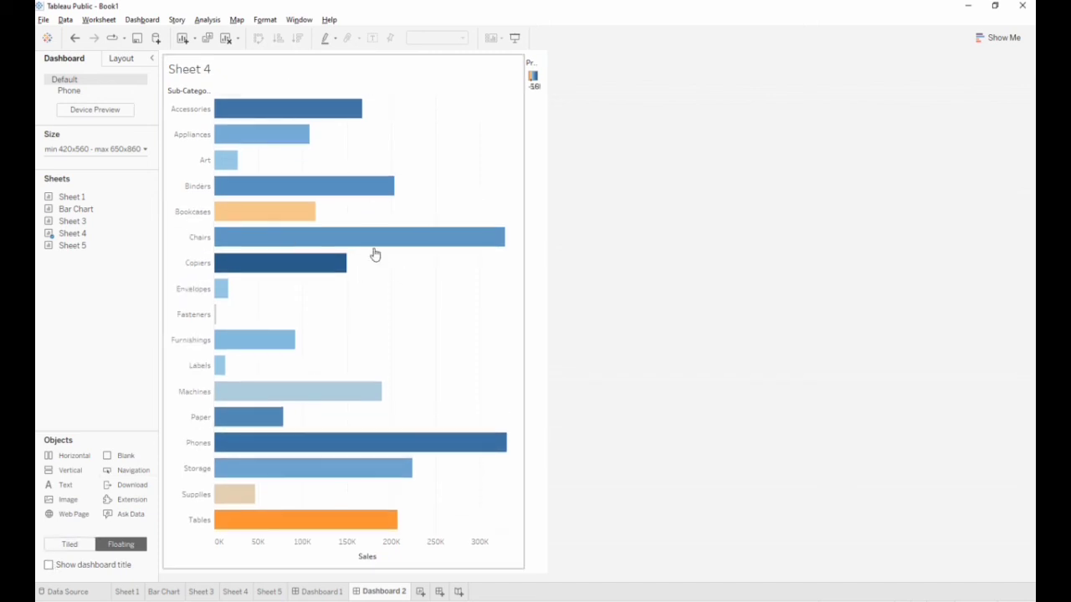
- Try adding a floating blank object and a floating Sheet 3 bubble chart to Dashboard 2, and remove both
{"action": "double_click", "coordinate": [107, 459]}
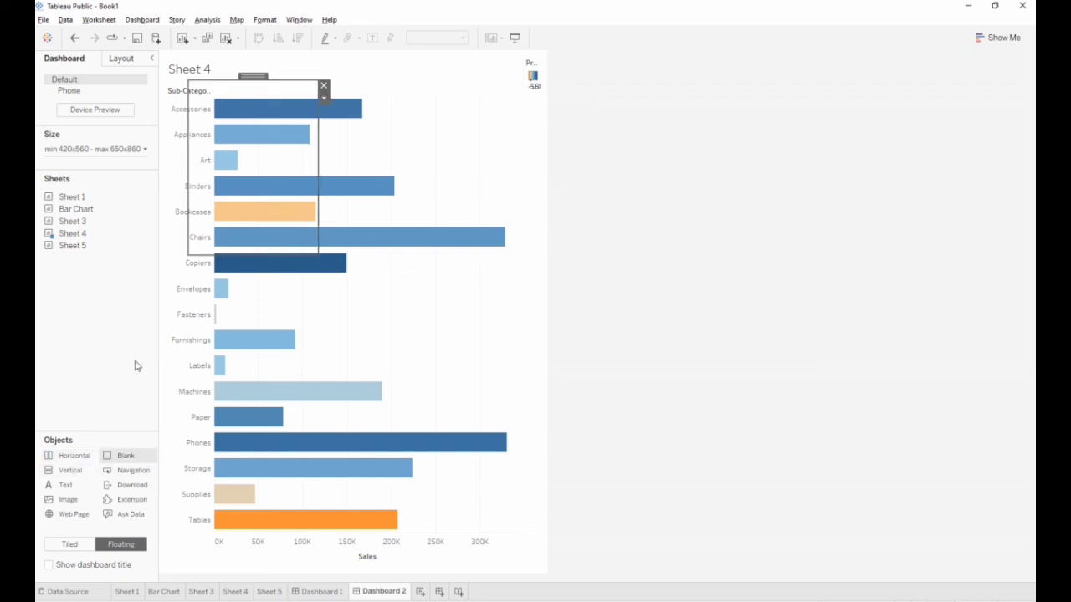
{"action": "mouse_move", "coordinate": [98, 245]}
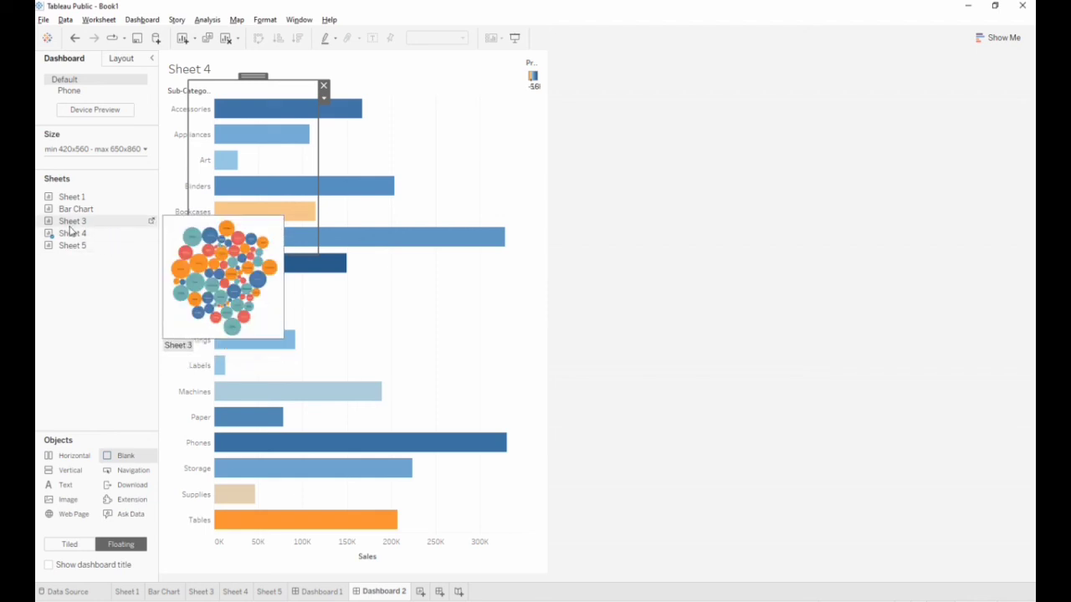
{"action": "left_click_drag", "start_coordinate": [72, 220], "coordinate": [583, 284]}
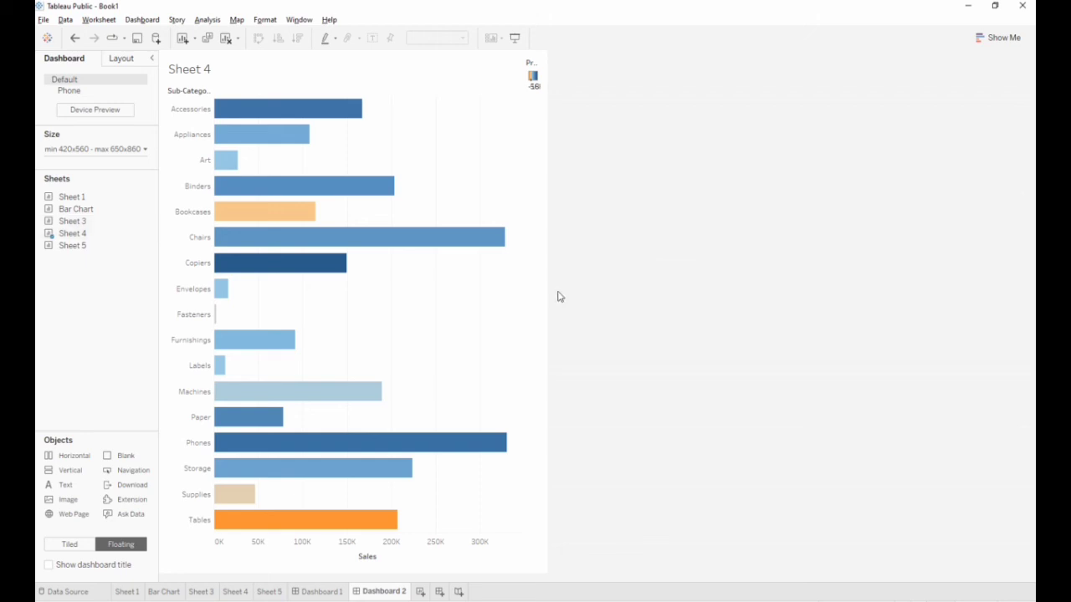
{"action": "mouse_move", "coordinate": [106, 233]}
{"action": "left_click_drag", "start_coordinate": [98, 223], "coordinate": [447, 261]}
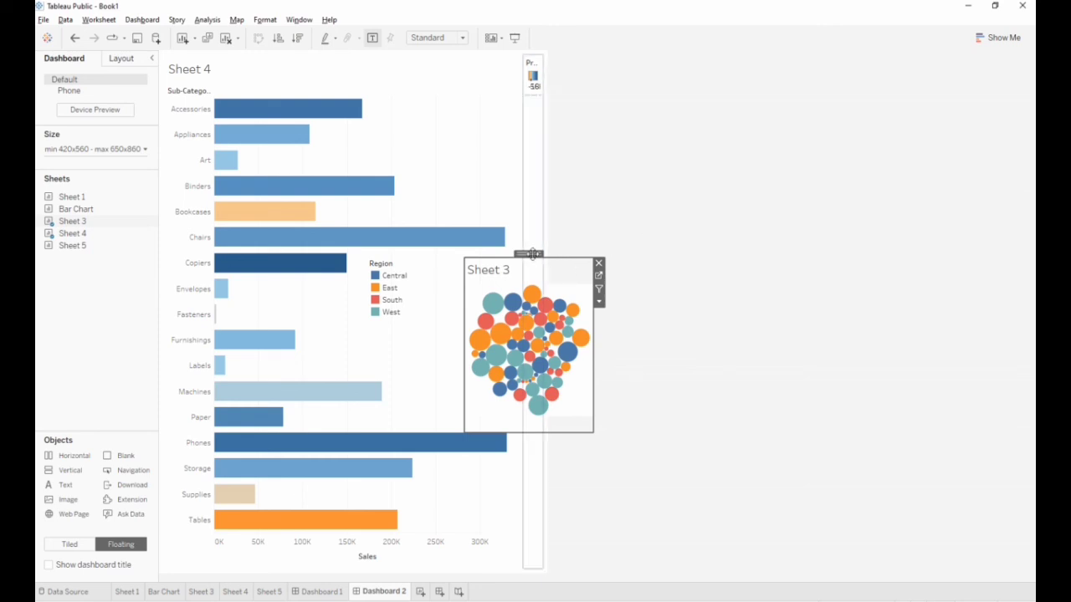
{"action": "left_click", "coordinate": [598, 262]}
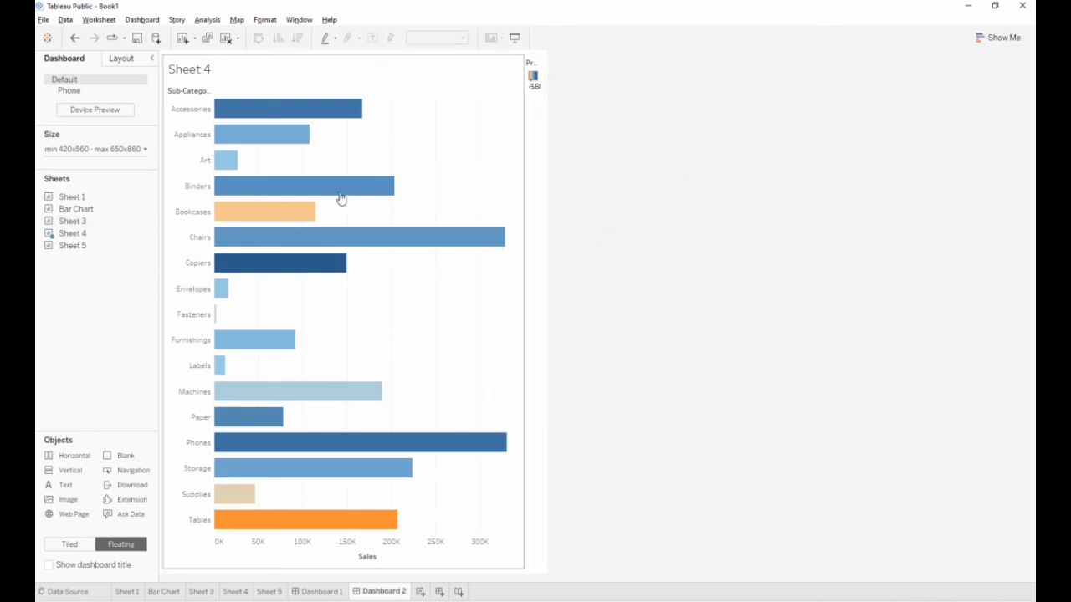
- Try floating the Sheet 3 bubble chart over the Dashboard 2 bar chart, enlarging and repositioning it
{"action": "left_click_drag", "start_coordinate": [150, 221], "coordinate": [242, 188]}
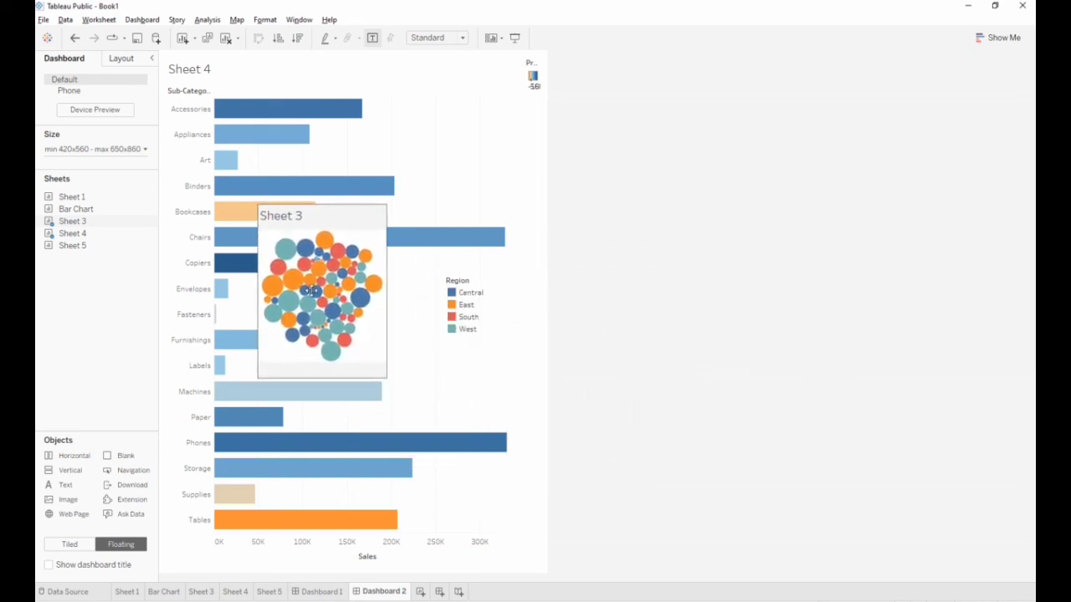
{"action": "left_click_drag", "start_coordinate": [382, 378], "coordinate": [593, 578]}
{"action": "left_click_drag", "start_coordinate": [497, 412], "coordinate": [503, 407]}
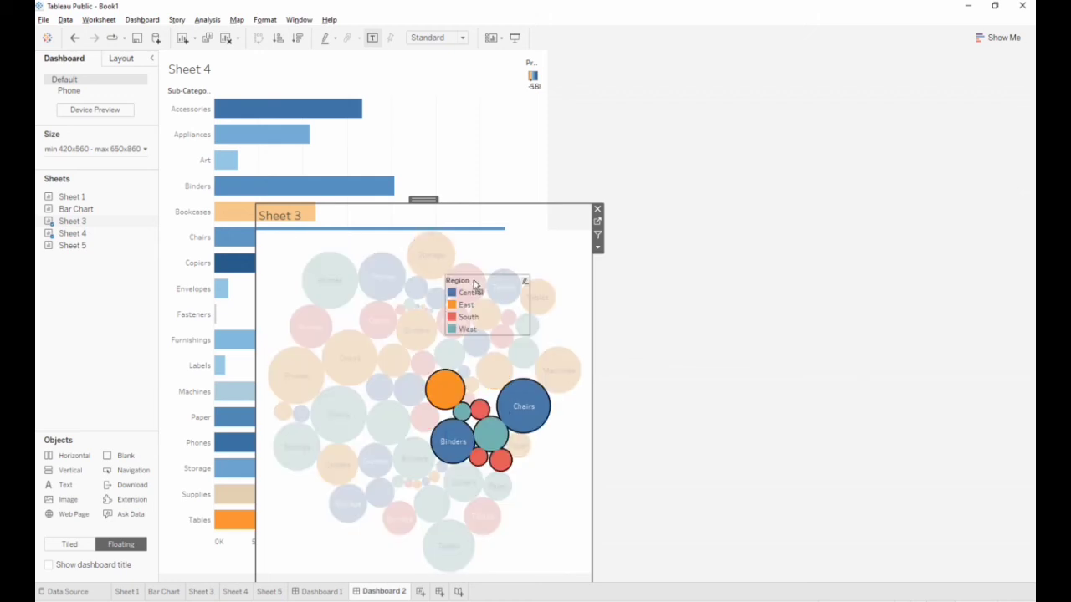
{"action": "left_click_drag", "start_coordinate": [429, 199], "coordinate": [602, 134]}
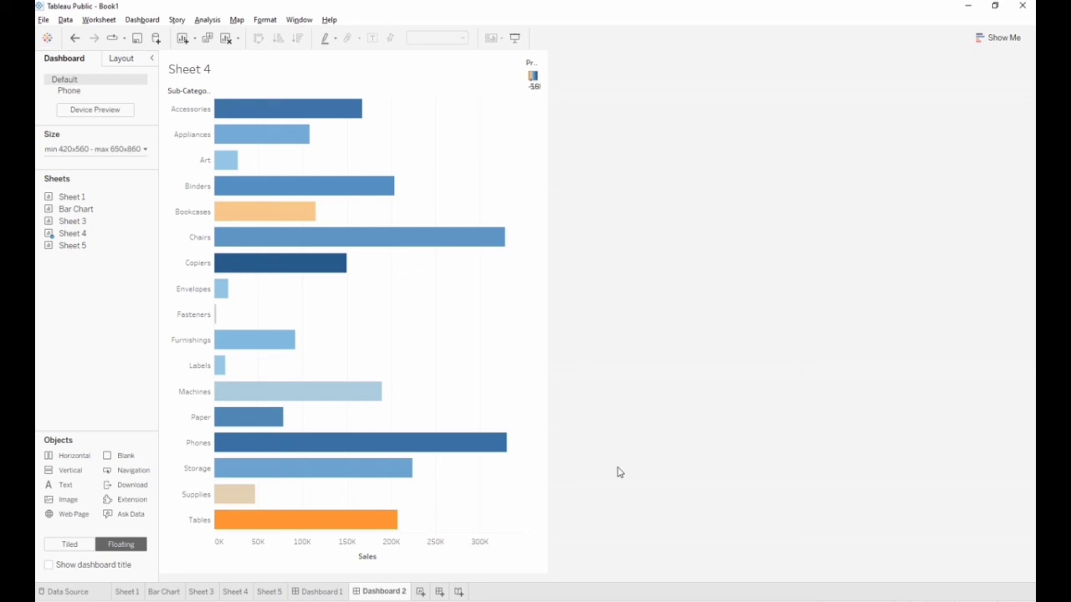
{"action": "left_click", "coordinate": [463, 98]}
{"action": "right_click", "coordinate": [465, 99]}
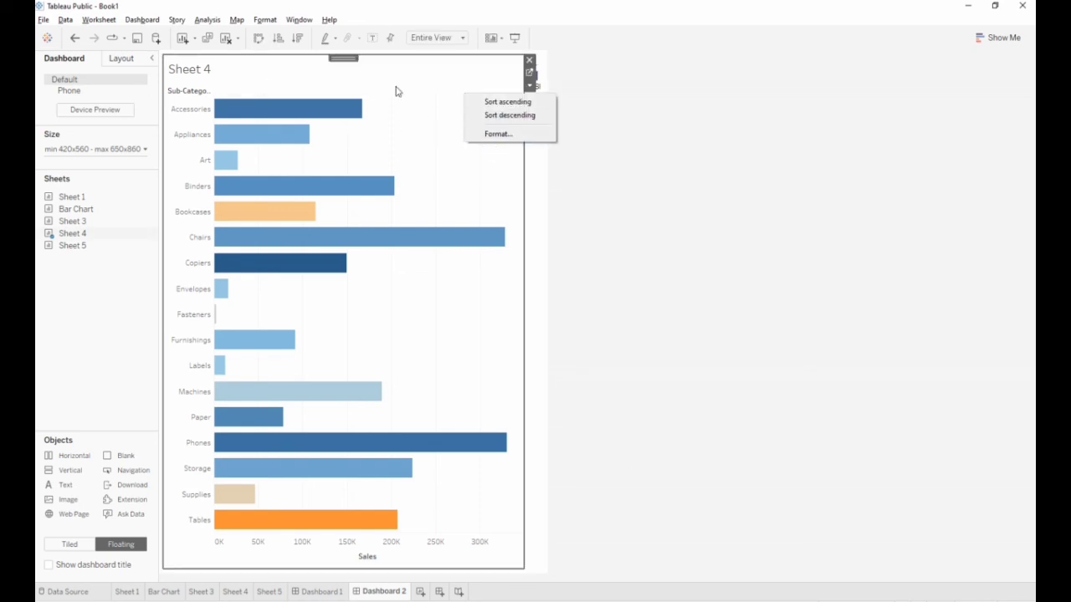
{"action": "left_click", "coordinate": [512, 137]}
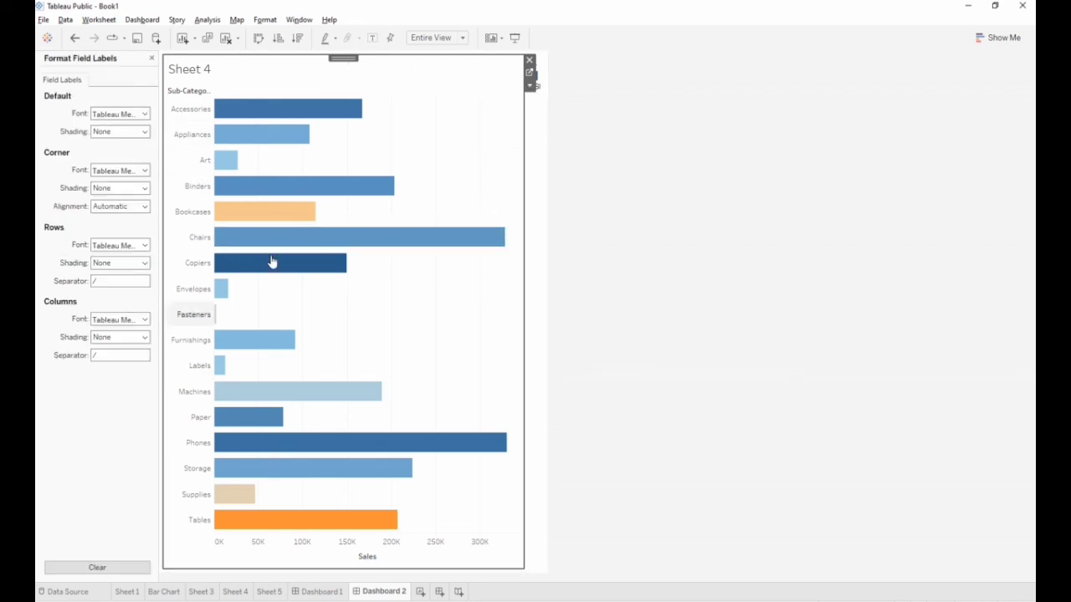
{"action": "left_click", "coordinate": [569, 112]}
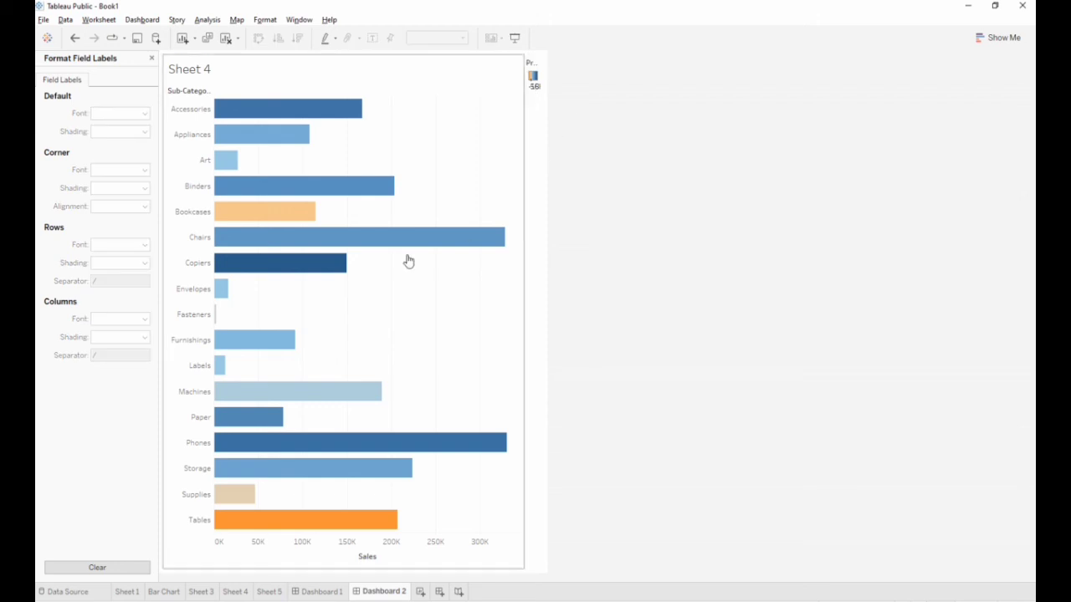
{"action": "left_click", "coordinate": [151, 57]}
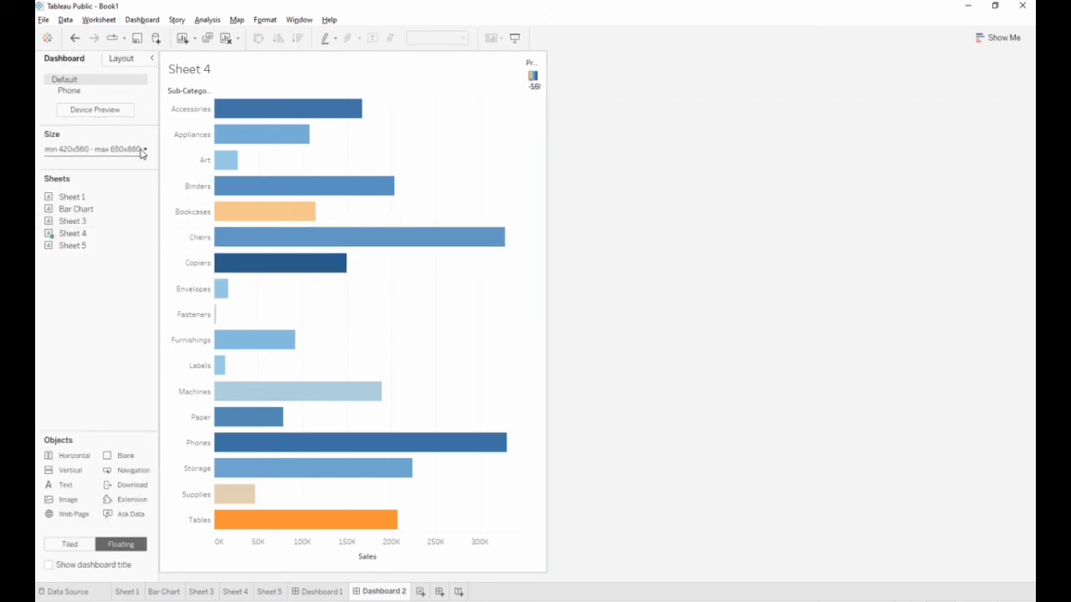
- Turn on the device preview for Dashboard 2 and create a third dashboard
{"action": "left_click", "coordinate": [143, 151]}
{"action": "left_click", "coordinate": [144, 151]}
{"action": "left_click", "coordinate": [123, 115]}
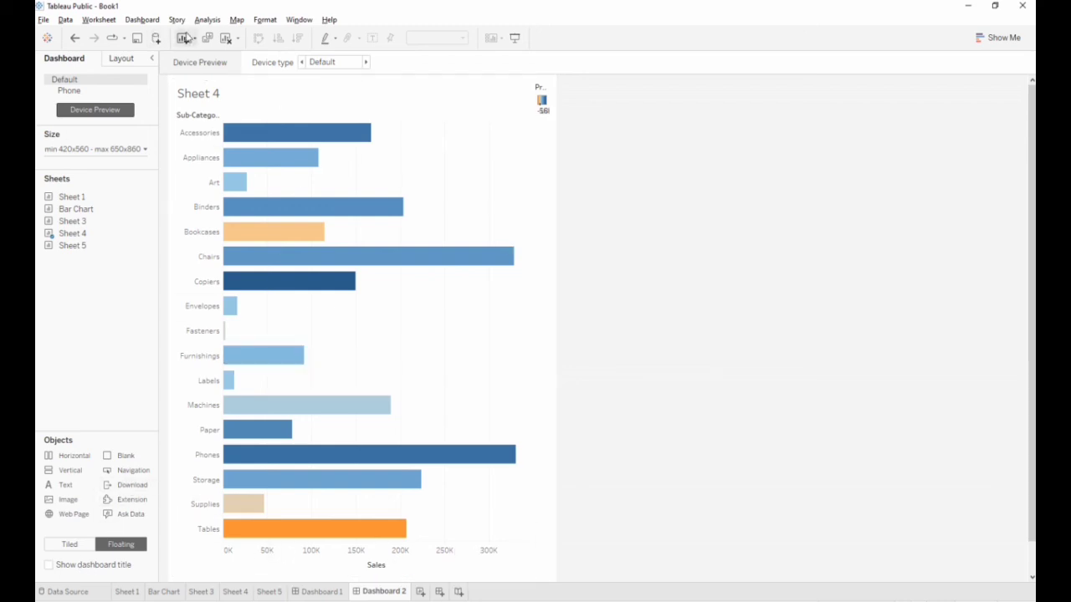
{"action": "left_click", "coordinate": [144, 21]}
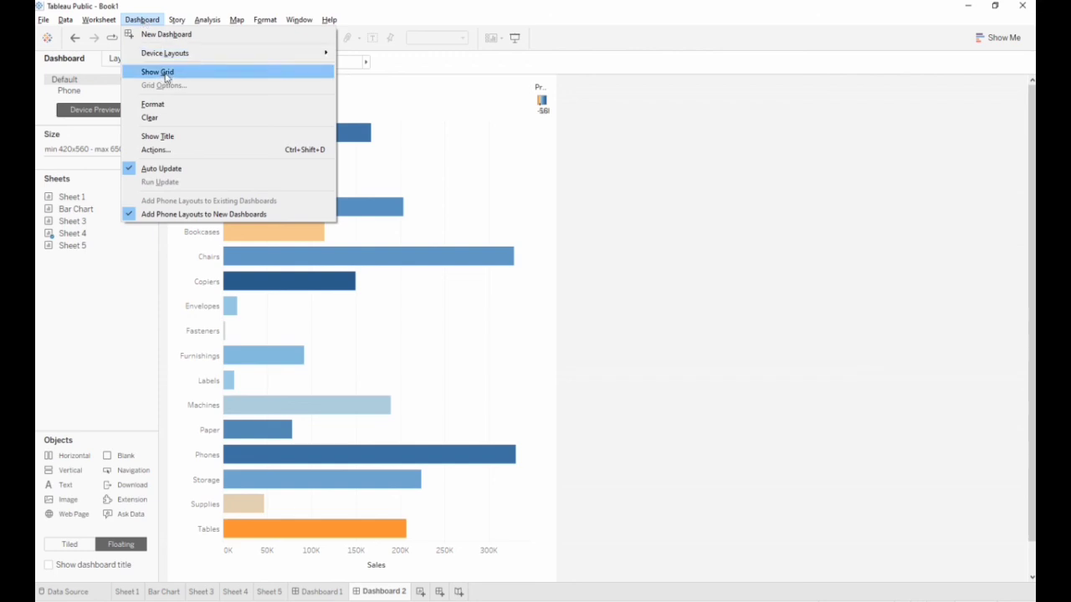
{"action": "left_click", "coordinate": [168, 39]}
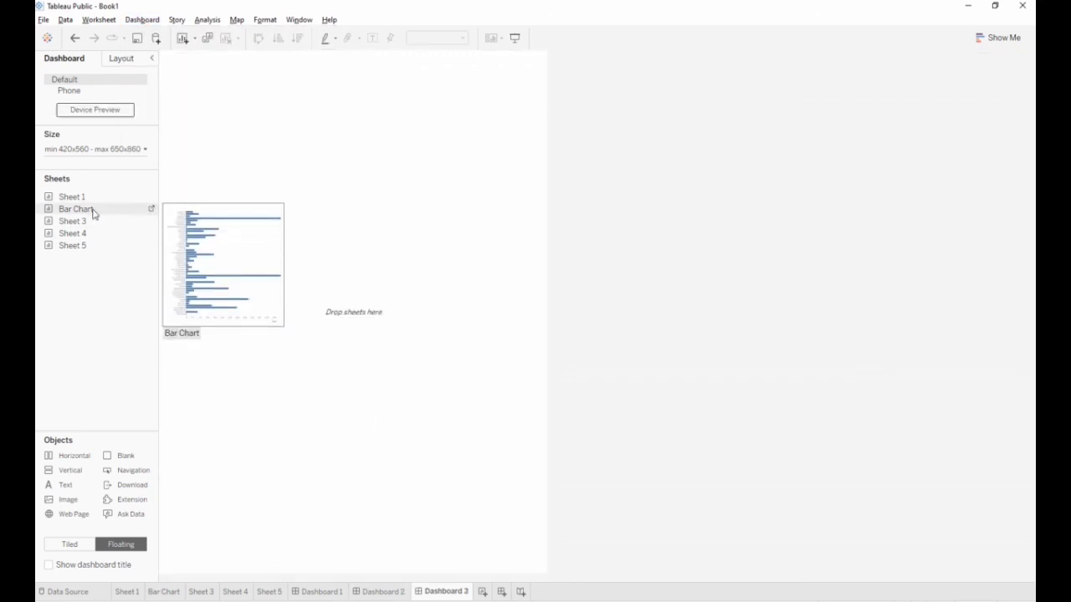
- Try placing the state Bar Chart sheet as an enlarged floating object on Dashboard 3
{"action": "left_click_drag", "start_coordinate": [86, 209], "coordinate": [334, 196]}
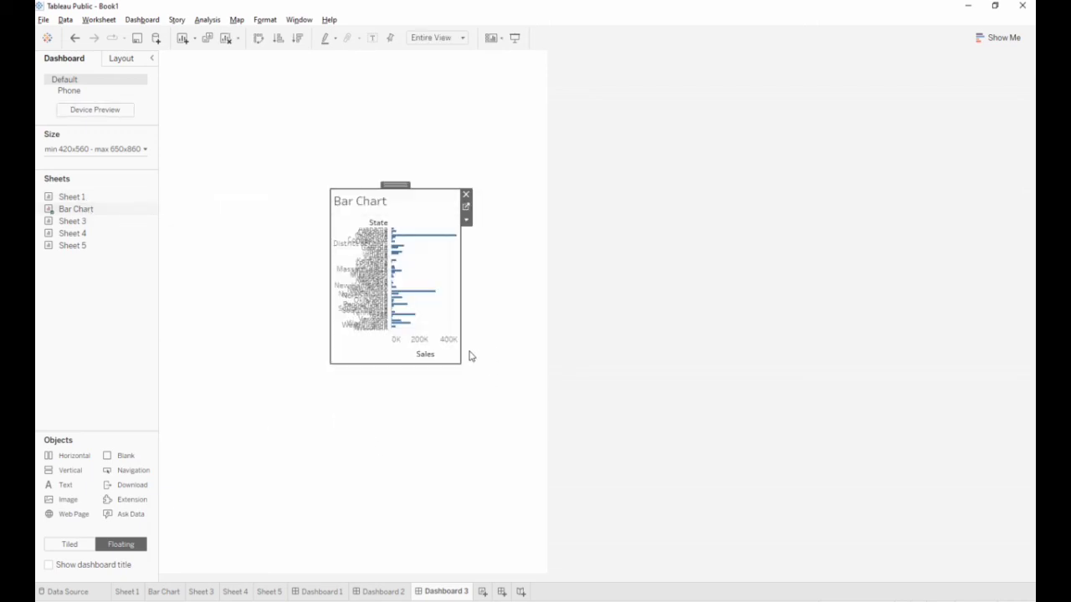
{"action": "left_click_drag", "start_coordinate": [461, 366], "coordinate": [598, 590]}
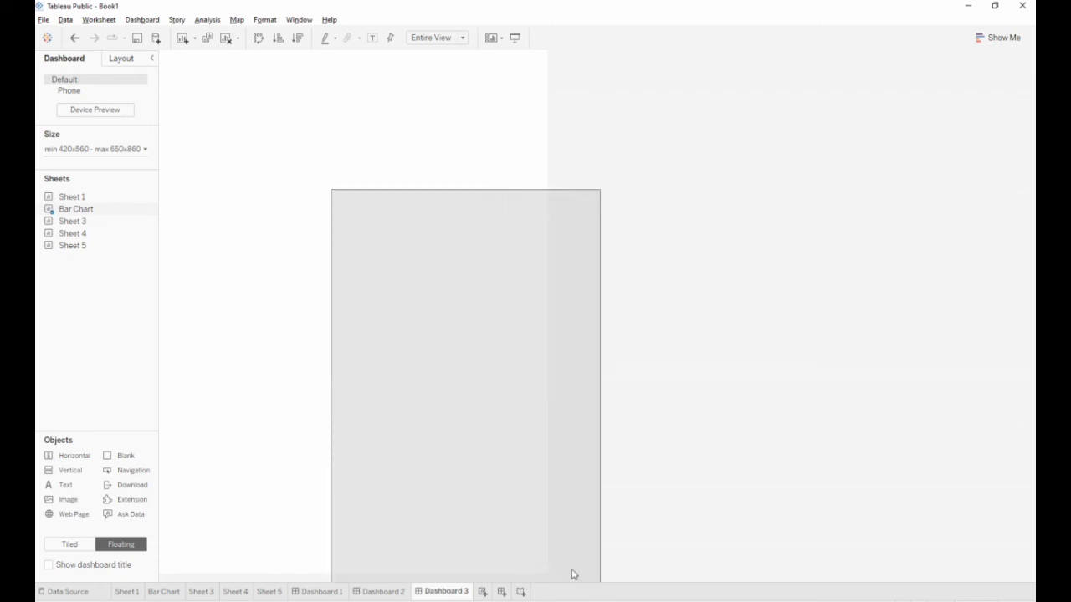
{"action": "left_click_drag", "start_coordinate": [513, 455], "coordinate": [332, 295]}
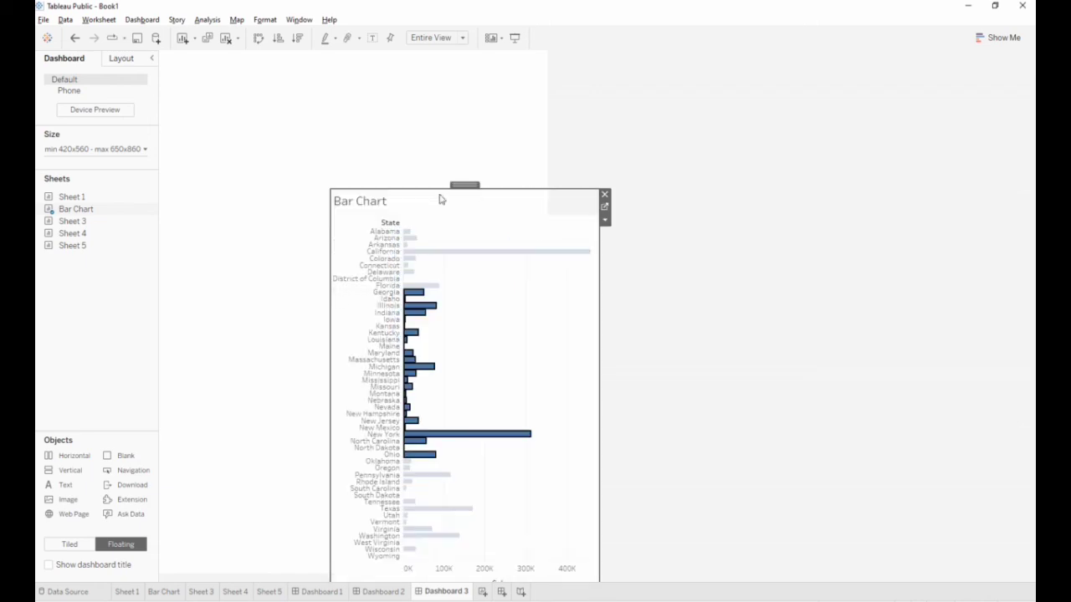
{"action": "left_click_drag", "start_coordinate": [461, 184], "coordinate": [282, 47]}
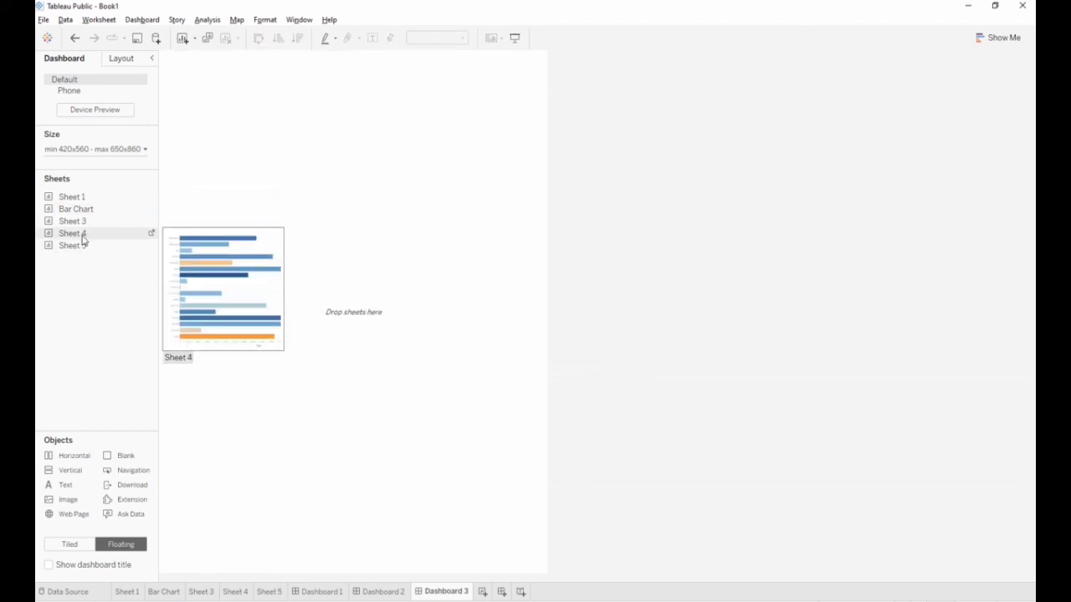
- Float the Sheet 3 bubble chart on Dashboard 3, enlarged to cover nearly the whole canvas, and delete its Region legend
{"action": "left_click_drag", "start_coordinate": [84, 221], "coordinate": [324, 189]}
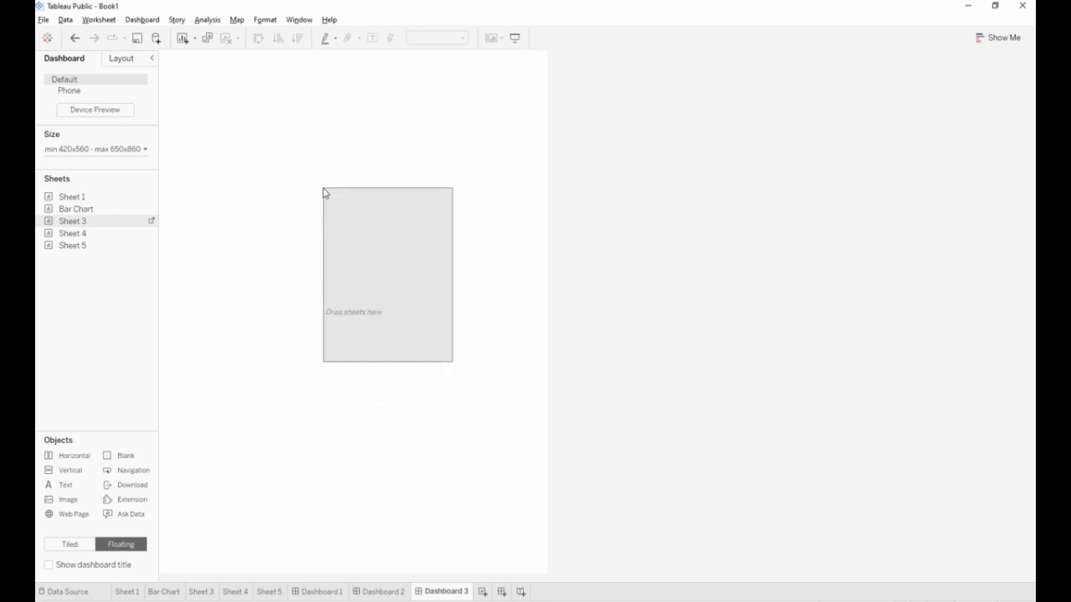
{"action": "left_click_drag", "start_coordinate": [453, 362], "coordinate": [536, 563]}
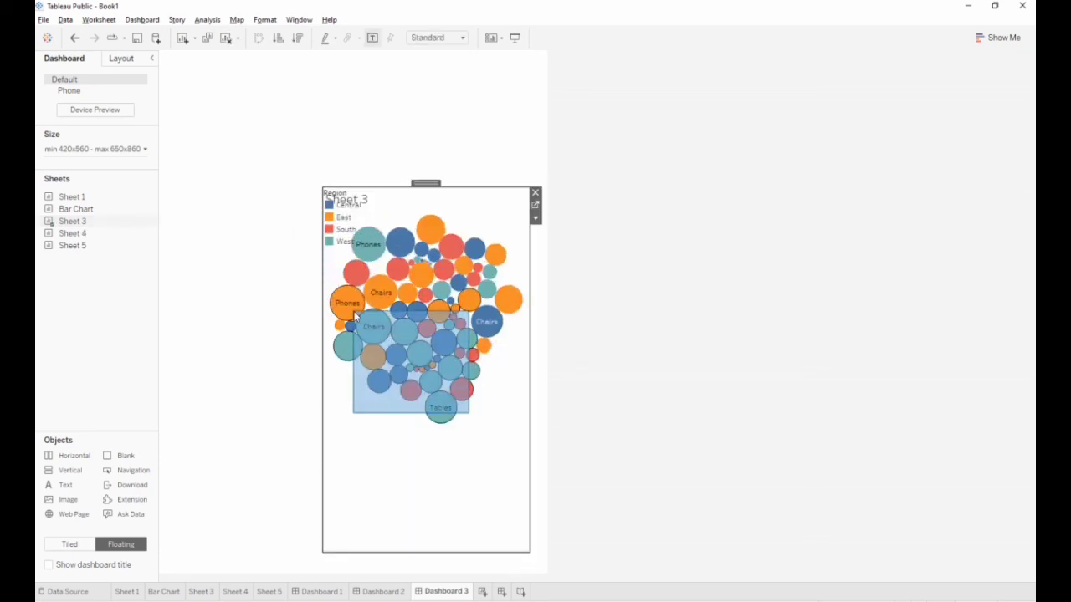
{"action": "left_click_drag", "start_coordinate": [425, 183], "coordinate": [275, 54]}
{"action": "left_click_drag", "start_coordinate": [385, 424], "coordinate": [544, 573]}
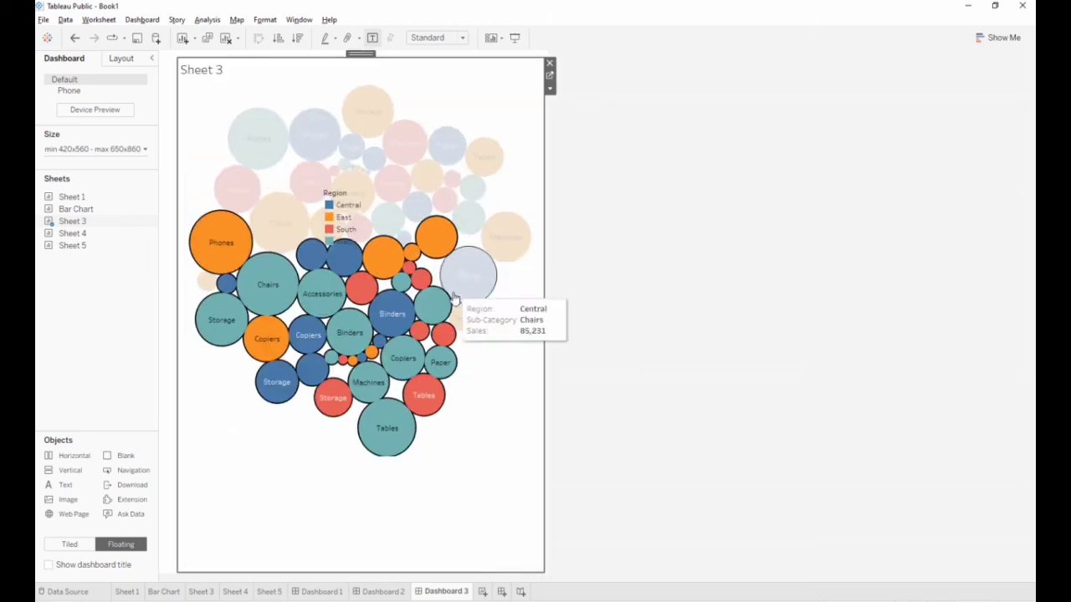
{"action": "left_click", "coordinate": [362, 193]}
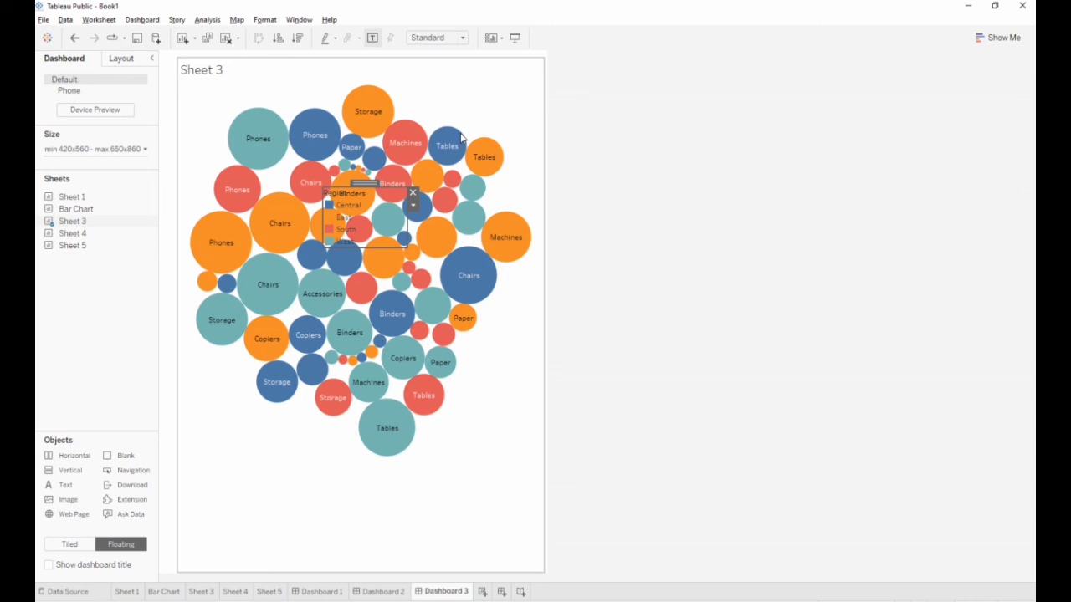
{"action": "left_click", "coordinate": [412, 194]}
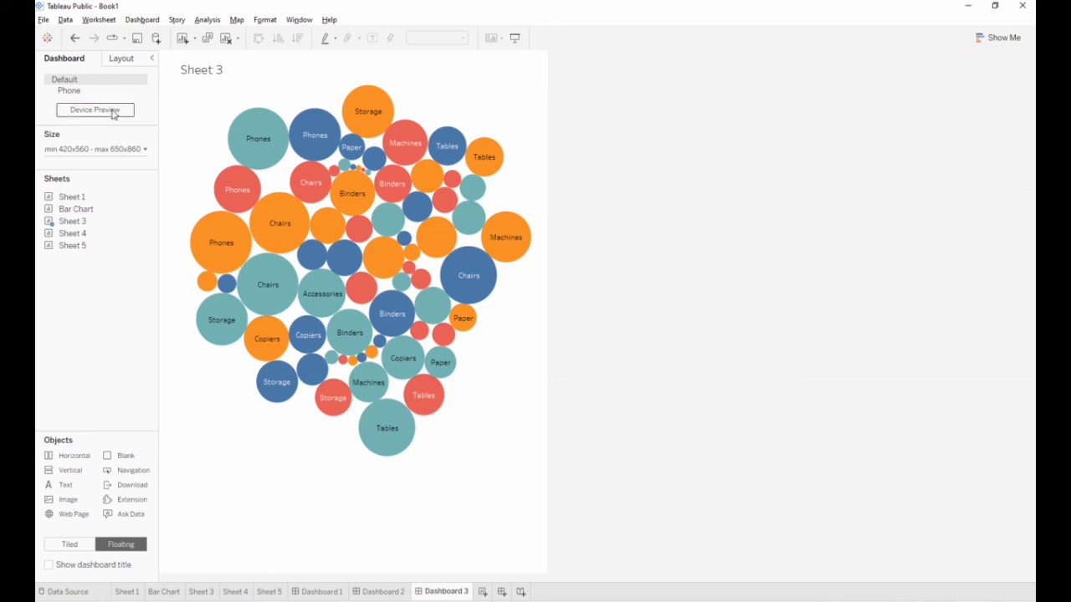
- Check the Dashboard 3 layout and item hierarchy, and try adding a floating horizontal container over the bubble chart
{"action": "left_click", "coordinate": [120, 60]}
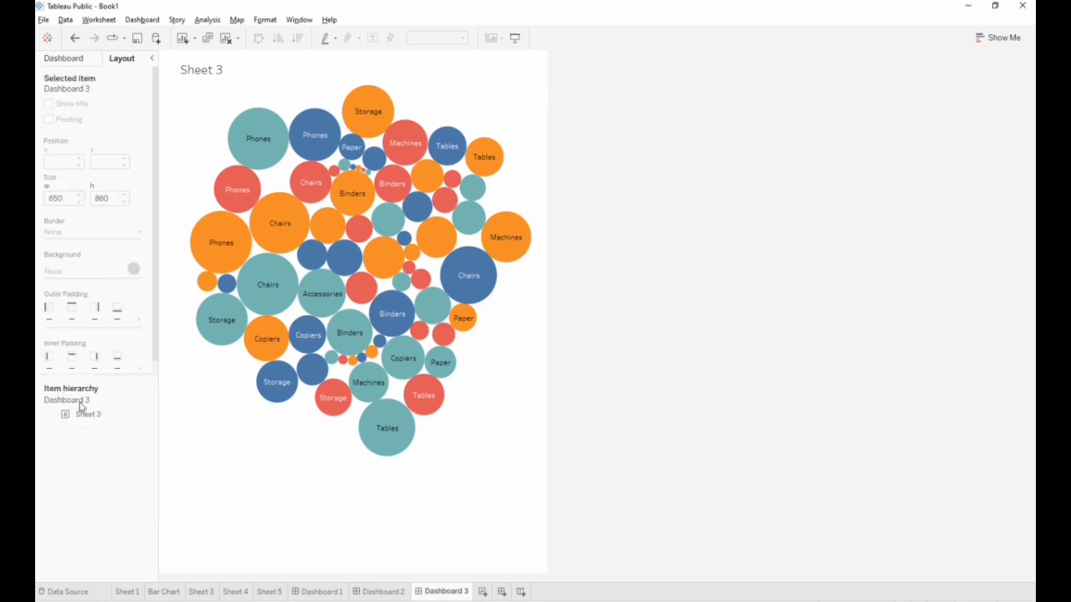
{"action": "left_click", "coordinate": [80, 64]}
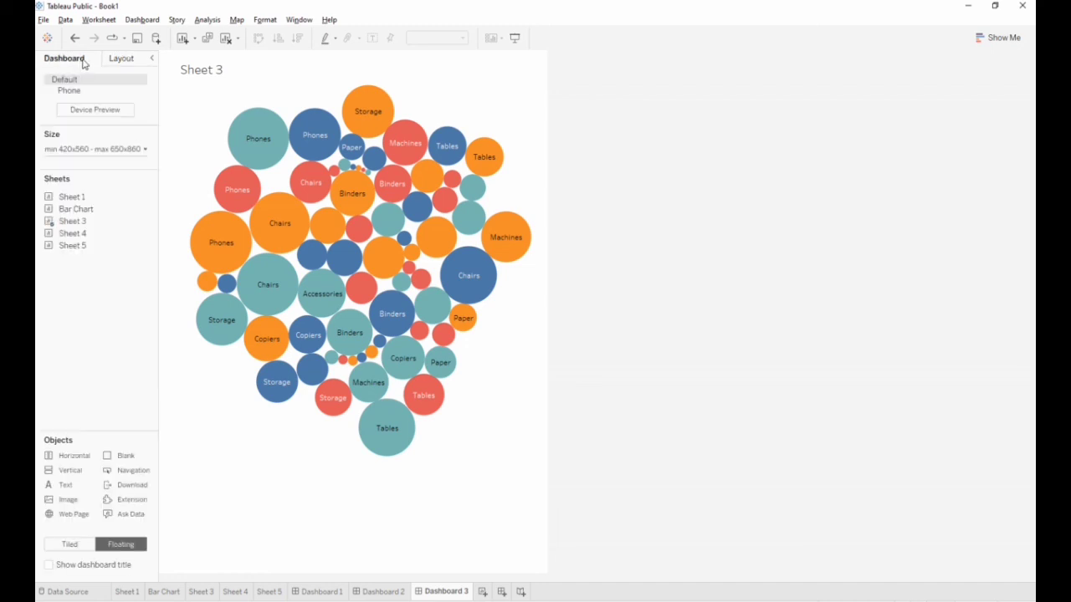
{"action": "double_click", "coordinate": [68, 488]}
{"action": "left_click", "coordinate": [689, 213]}
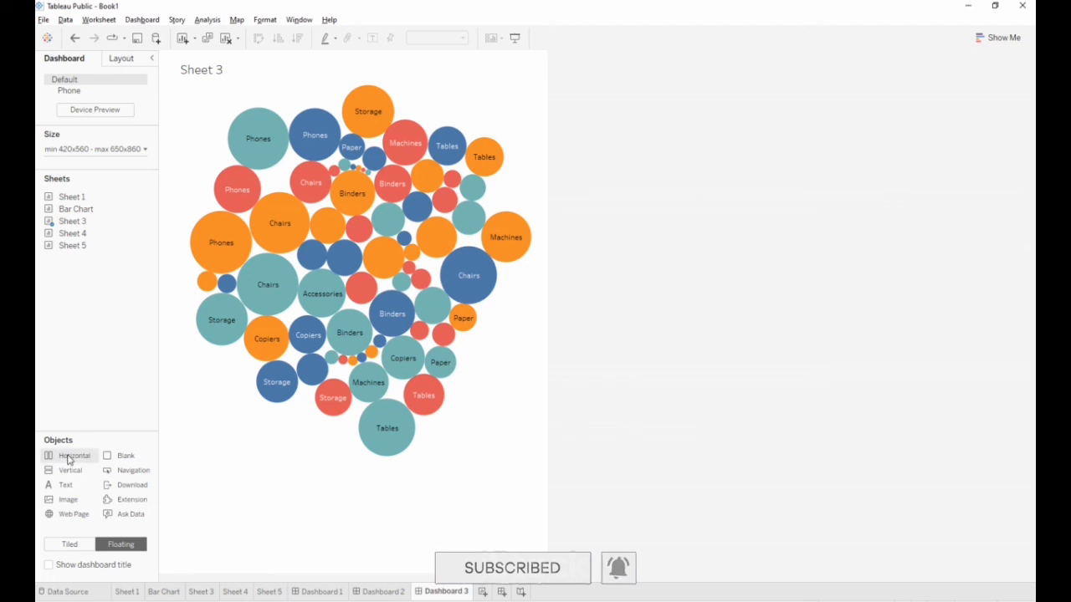
{"action": "double_click", "coordinate": [67, 458]}
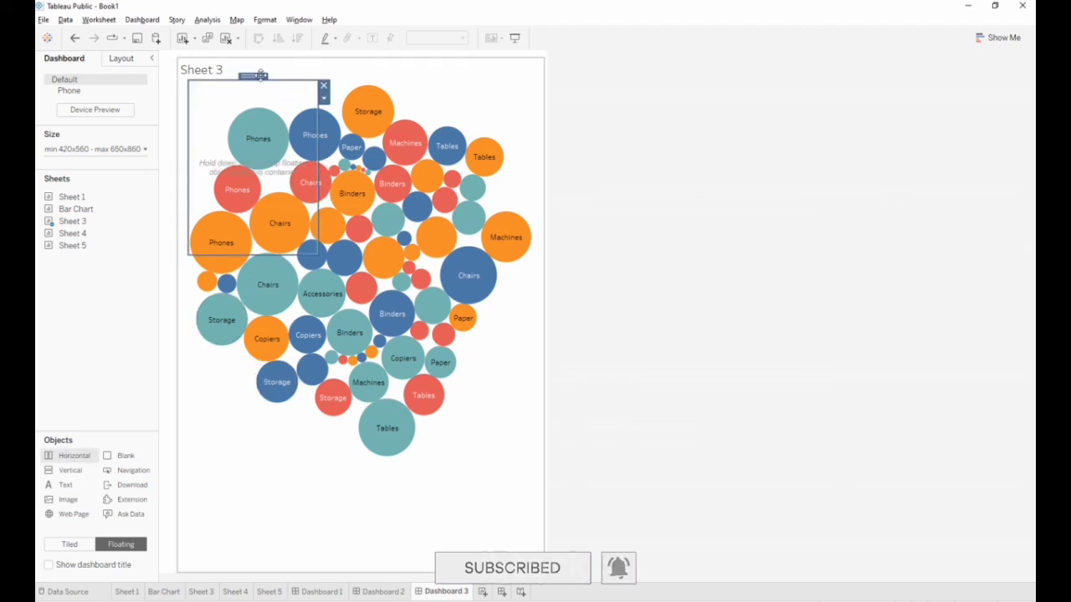
{"action": "left_click_drag", "start_coordinate": [260, 75], "coordinate": [695, 172]}
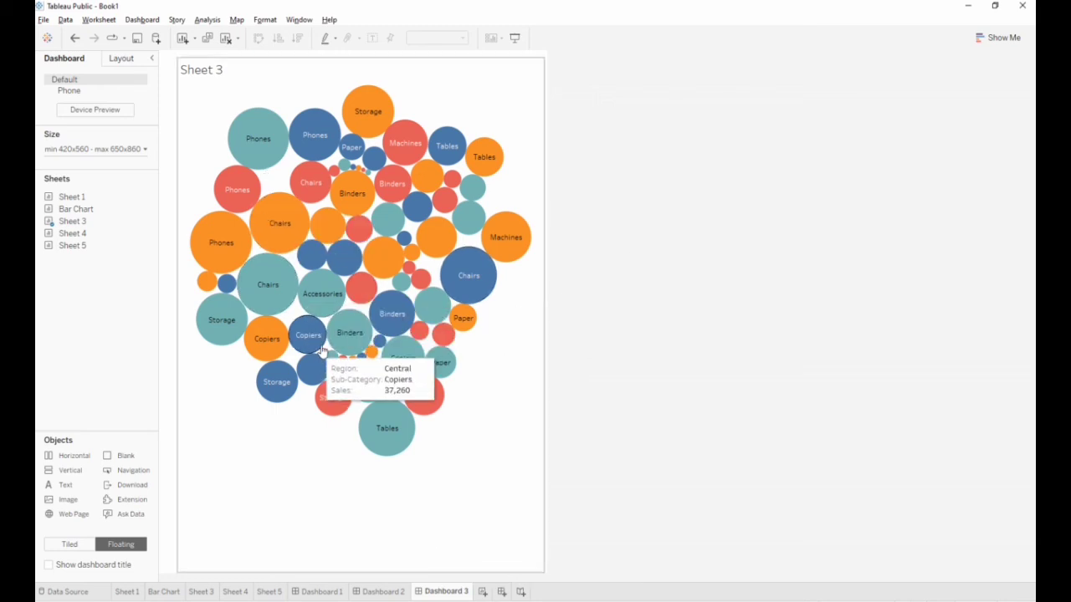